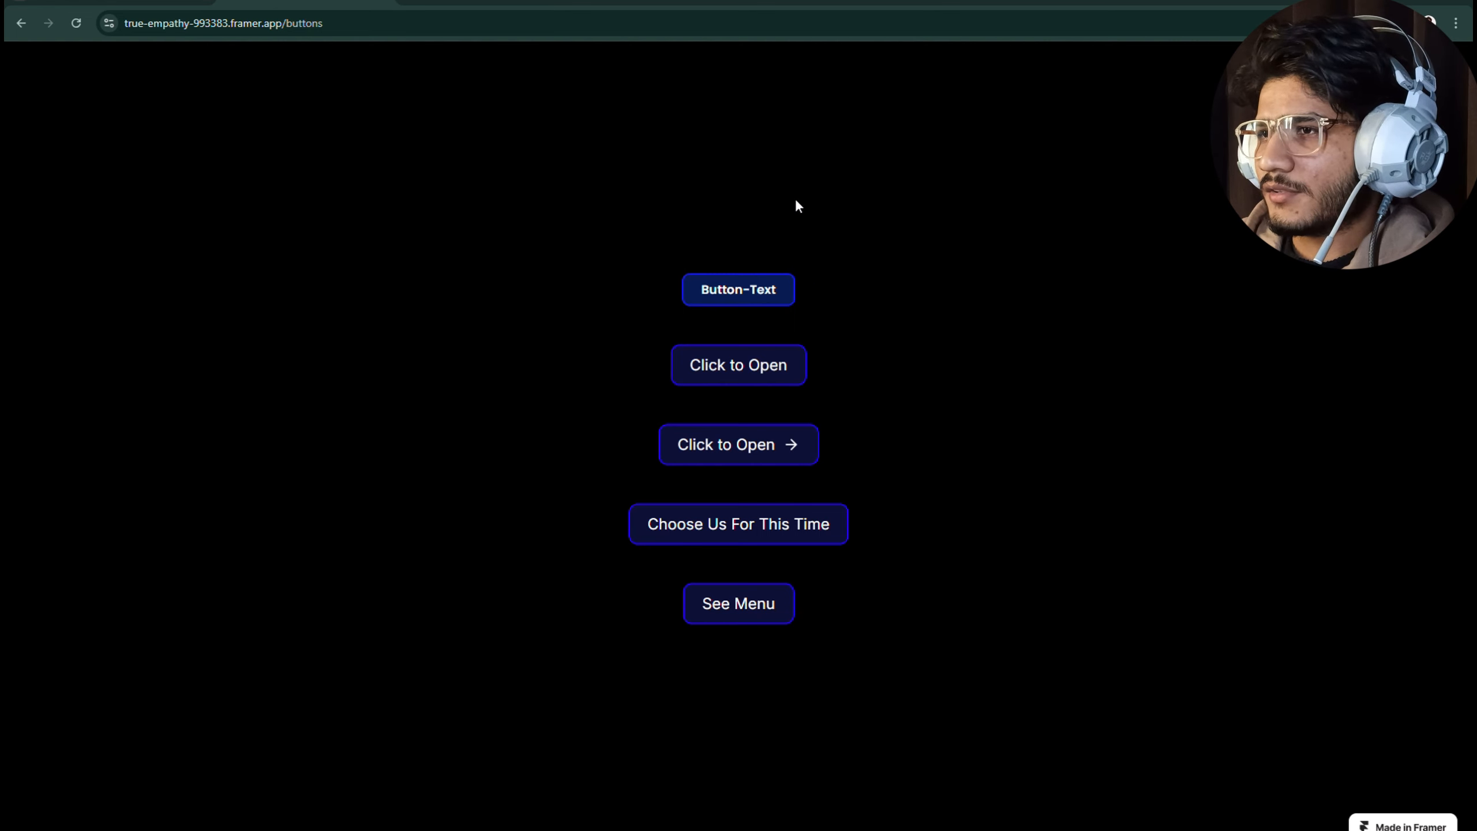
Step: Switch to the Framer project and open the /buttons page for editing
left_click(123, 1)
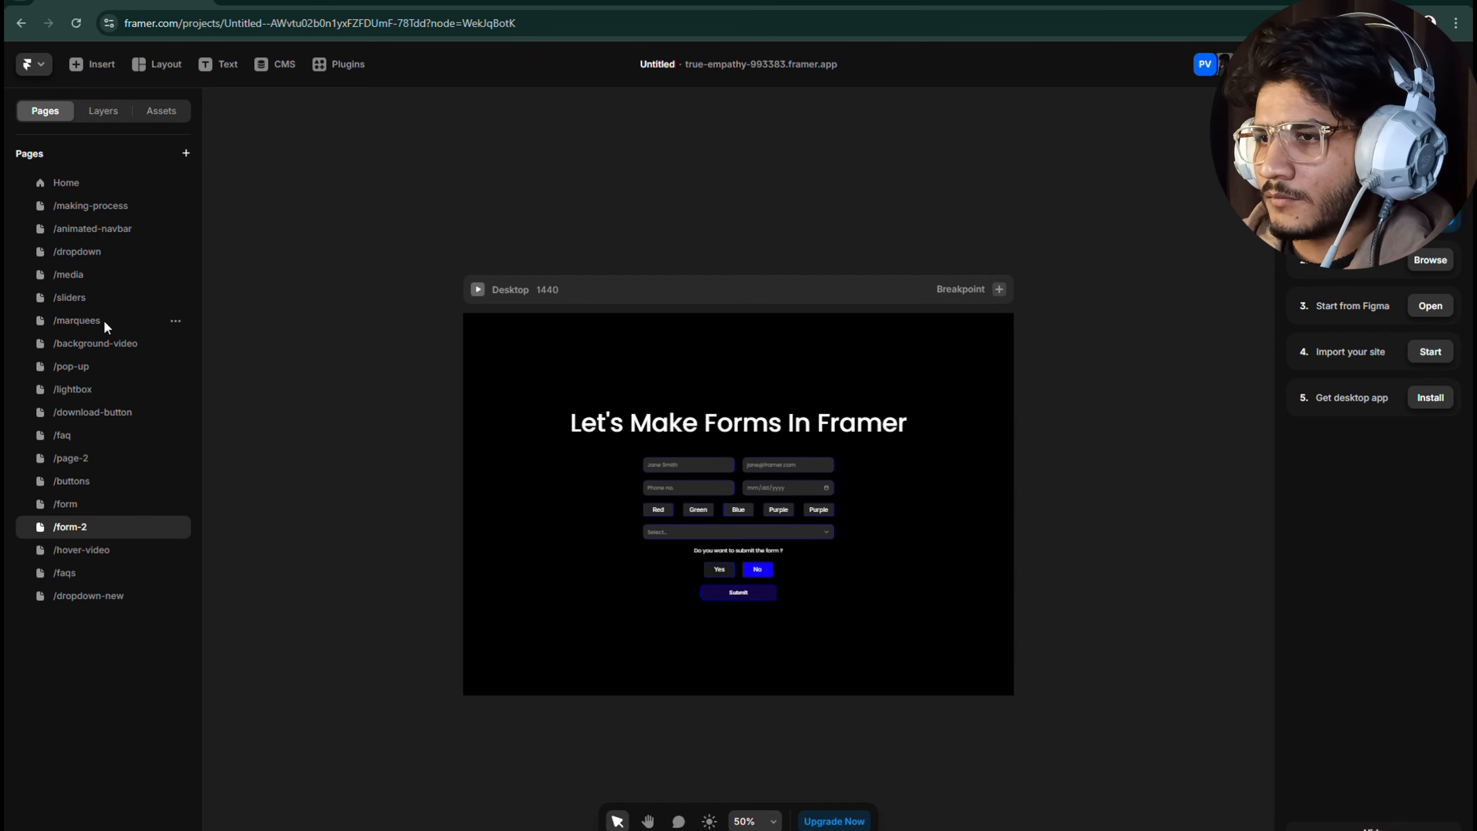
left_click(85, 500)
left_click(92, 480)
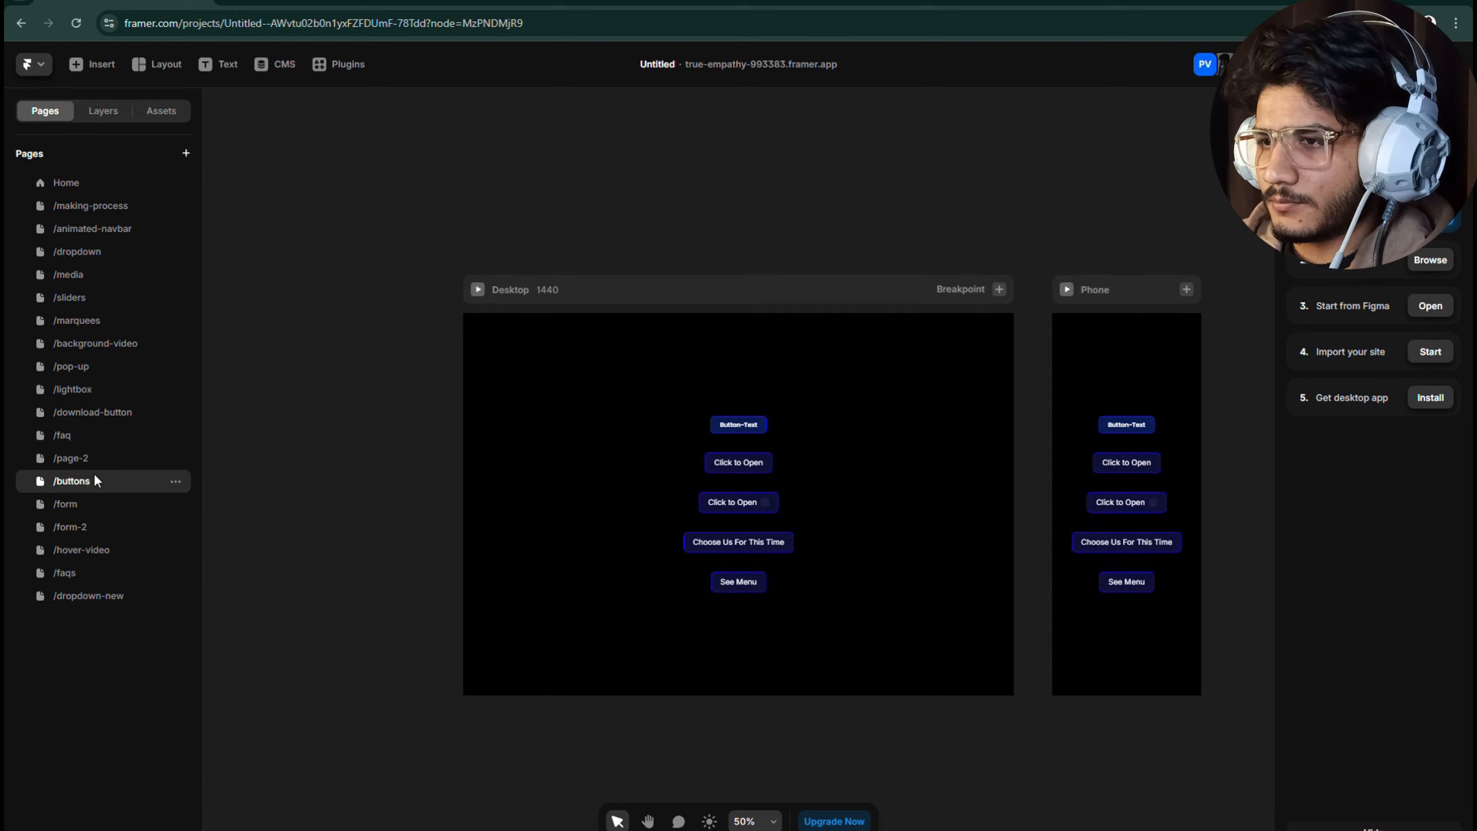
Step: View the published buttons page, and return to the project editor
left_click(326, 1)
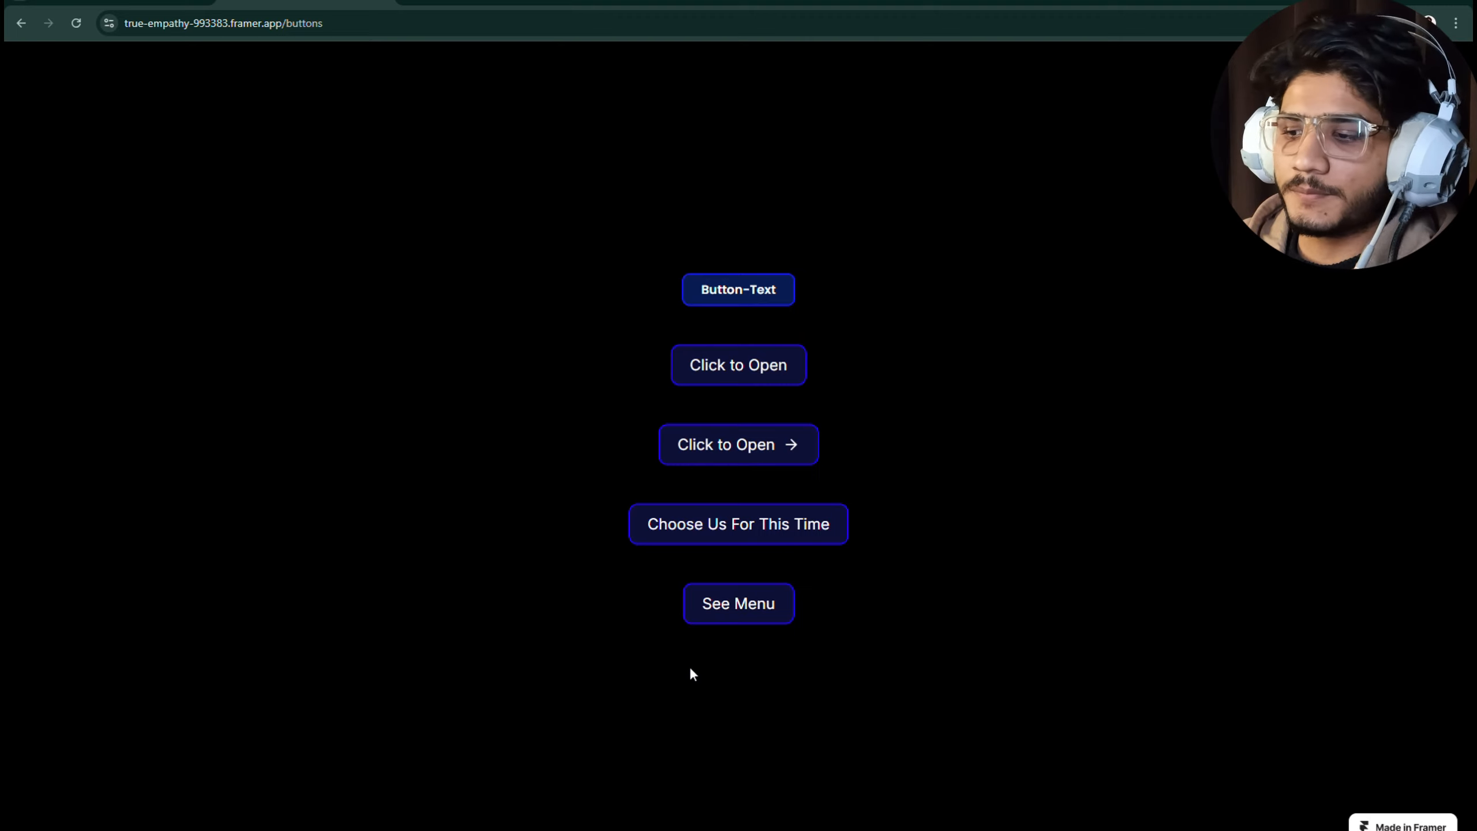
key("XF86MonBrightnessUp")
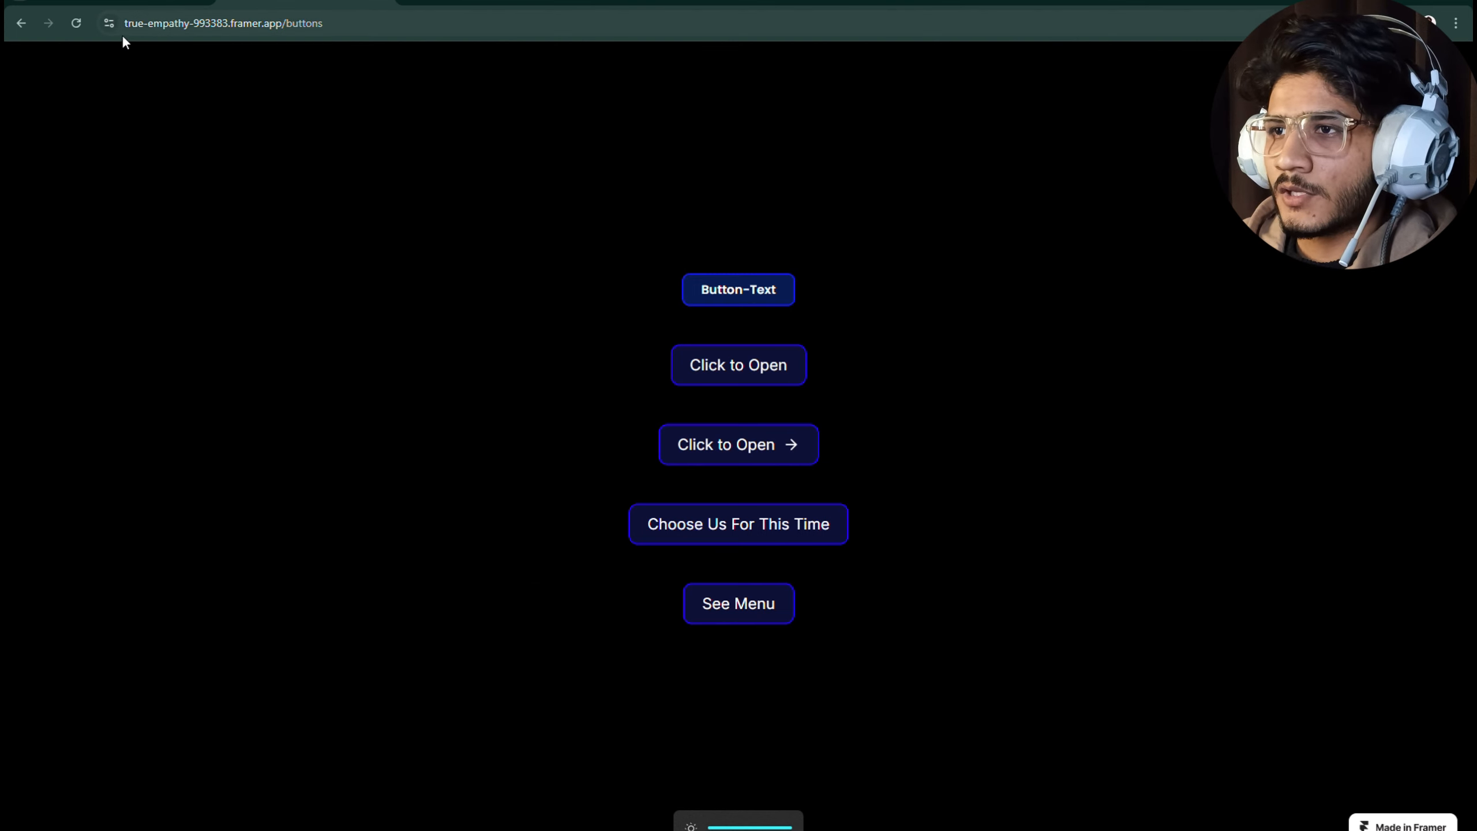
left_click(117, 2)
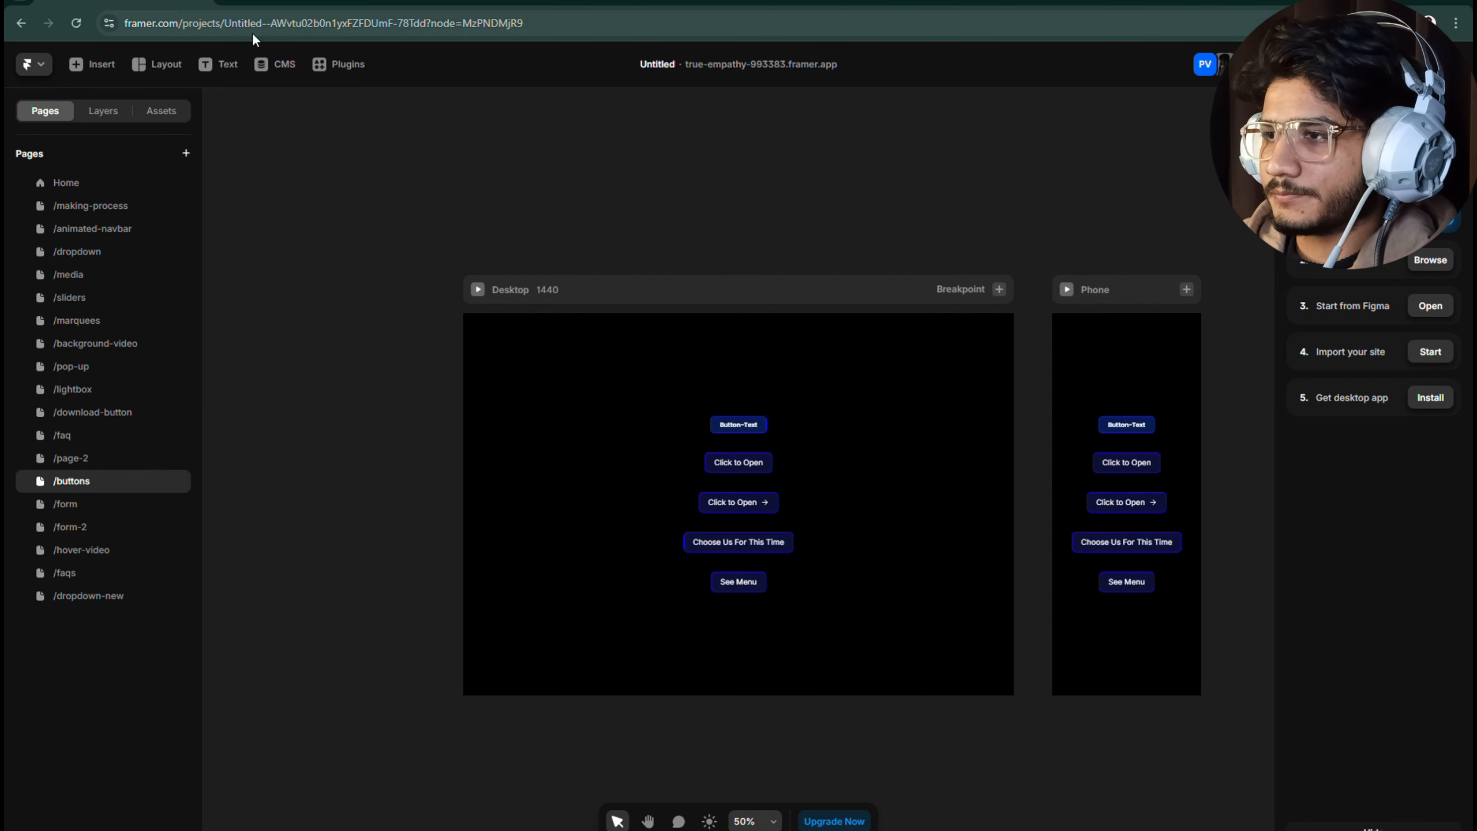
Step: Delete the Button-Text button at the head of the desktop layout's button stack
scroll(702, 295, "down", 2)
scroll(721, 273, "up", 3)
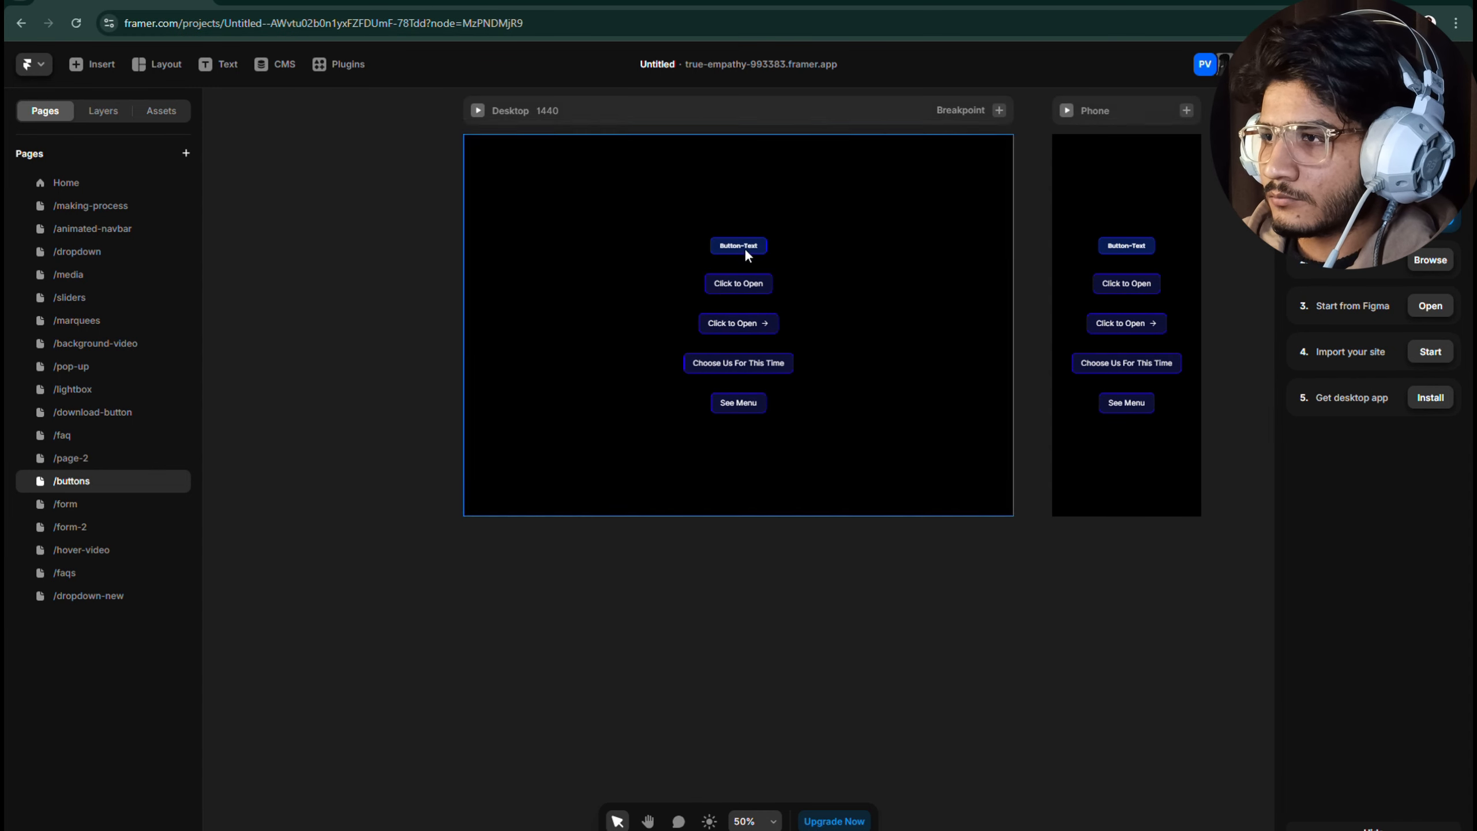
scroll(737, 245, "up", 5)
left_click(736, 245)
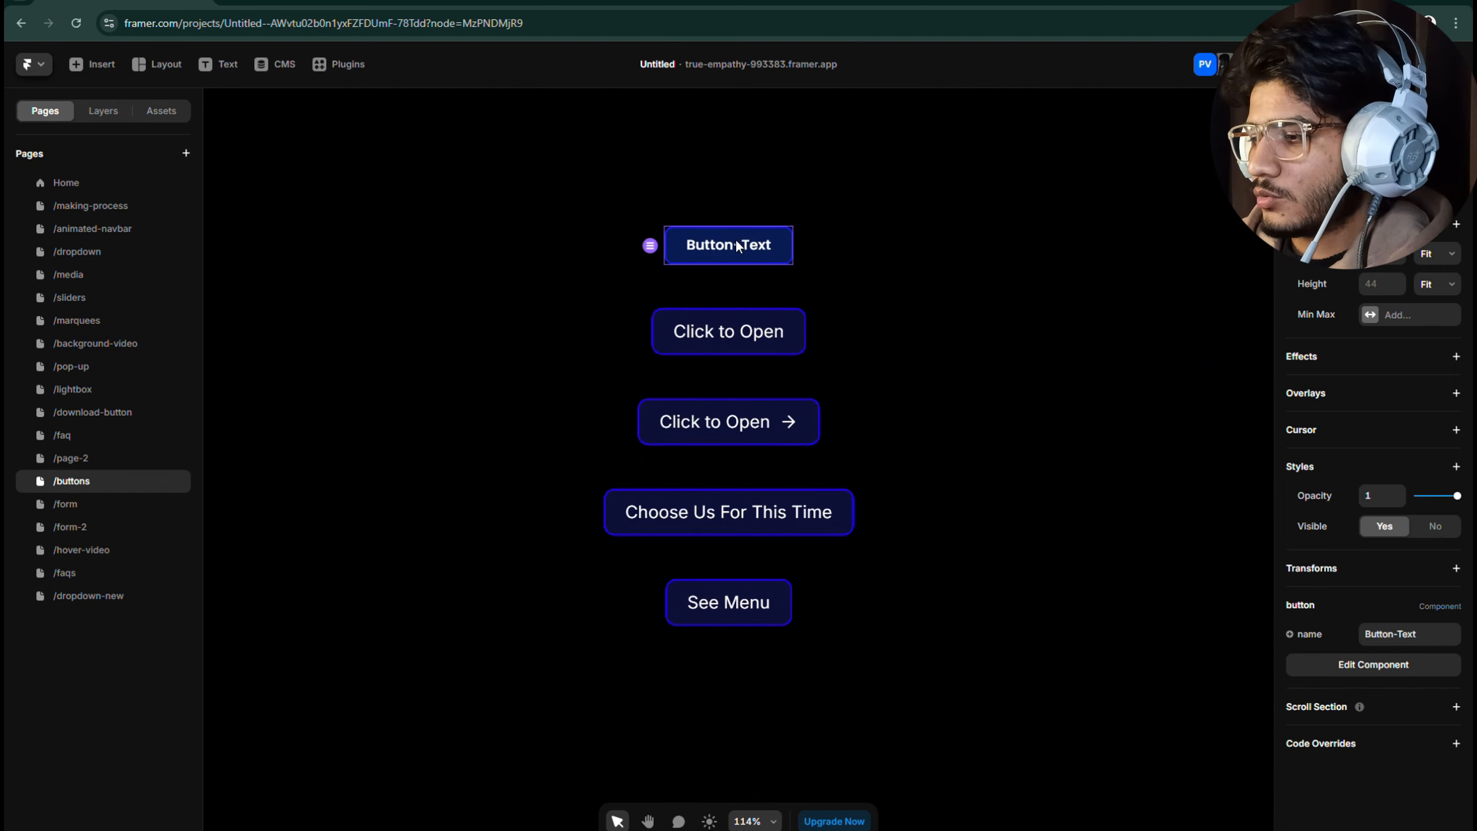
key("Delete")
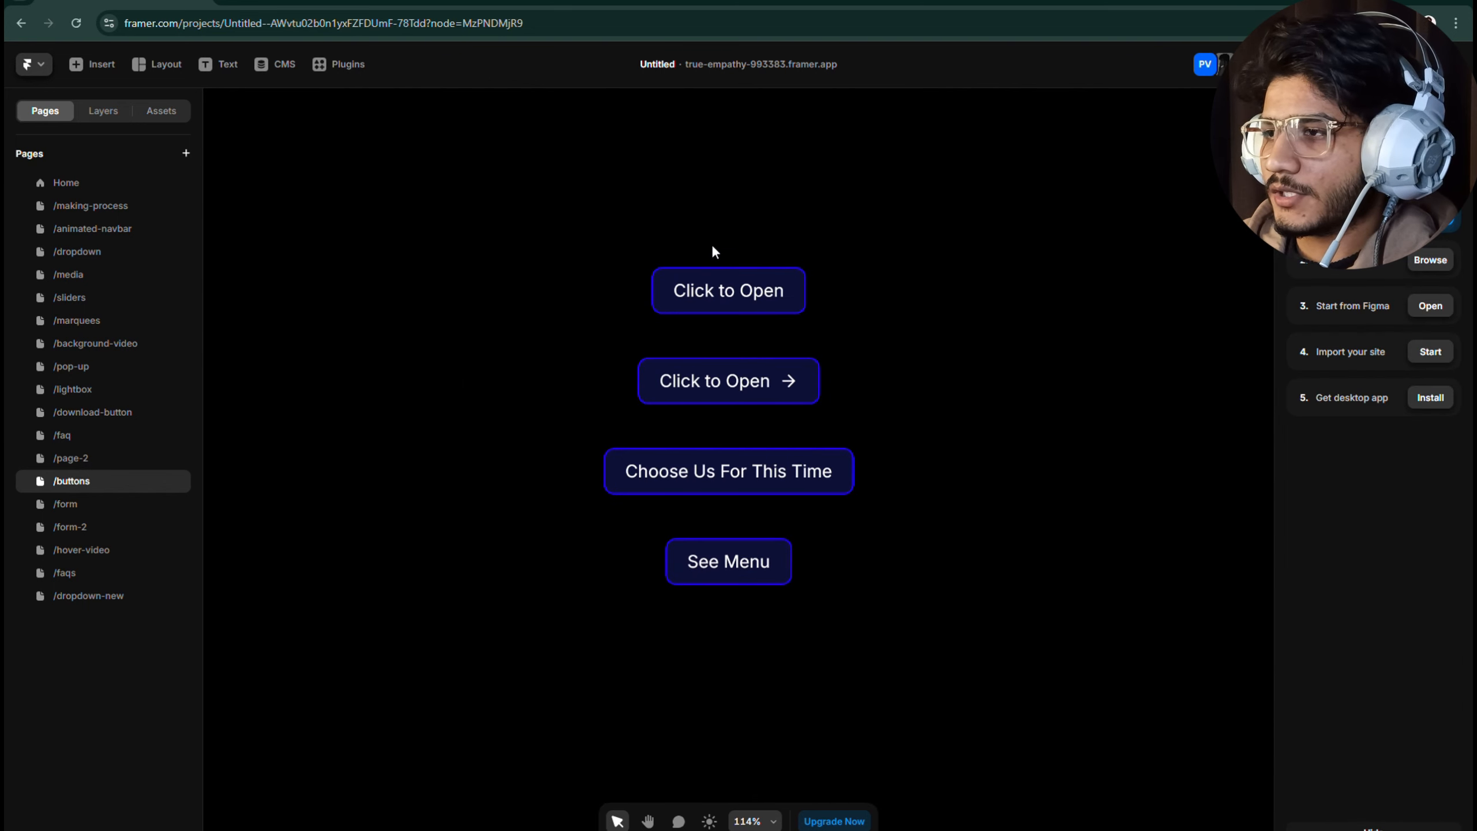
Step: Draw a frame about 164 by 58 px above the first Click to Open button in the desktop layout
scroll(713, 353, "up", 3)
scroll(713, 354, "down", 3)
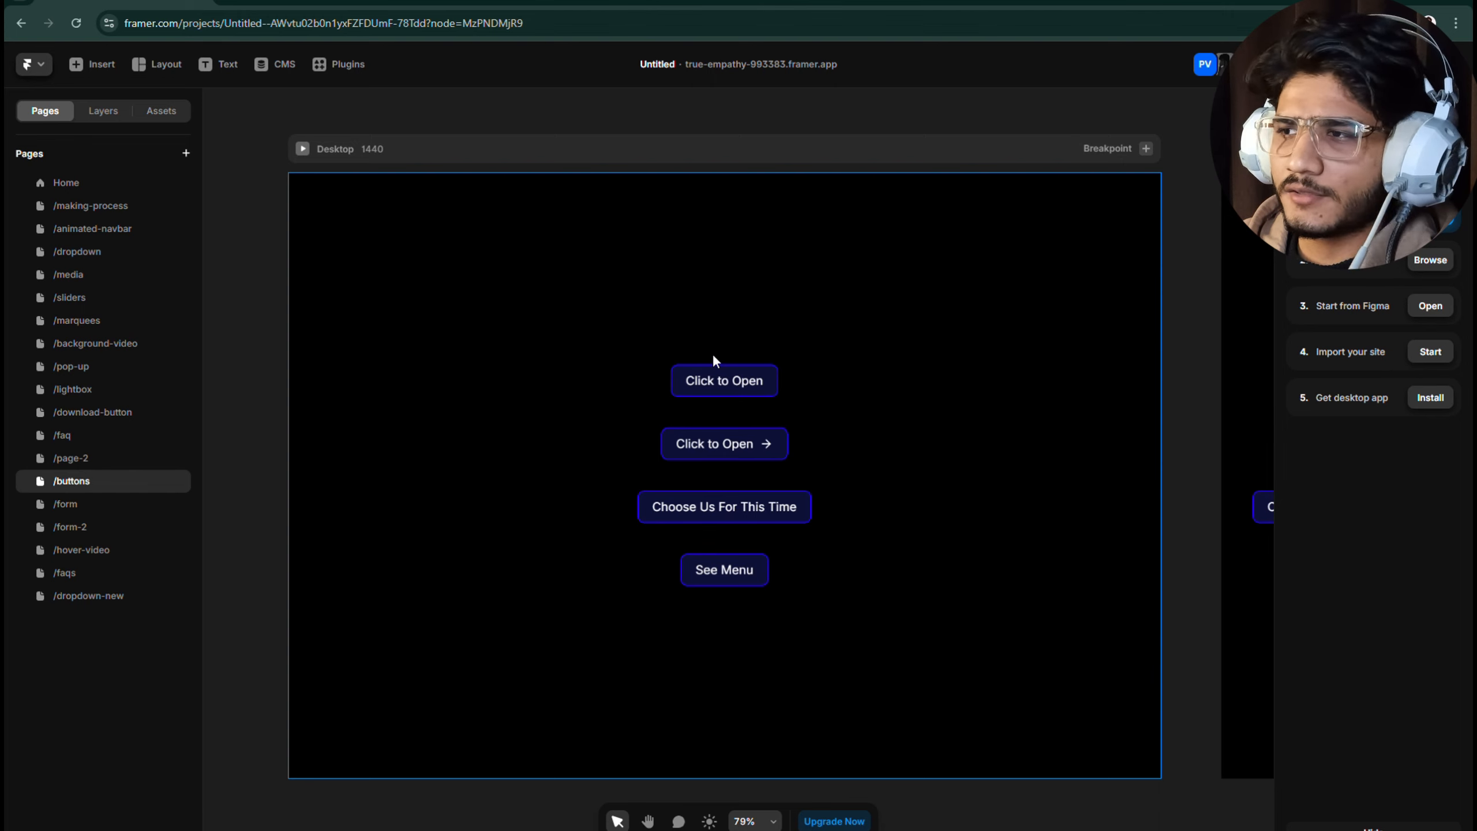
scroll(690, 304, "up", 2)
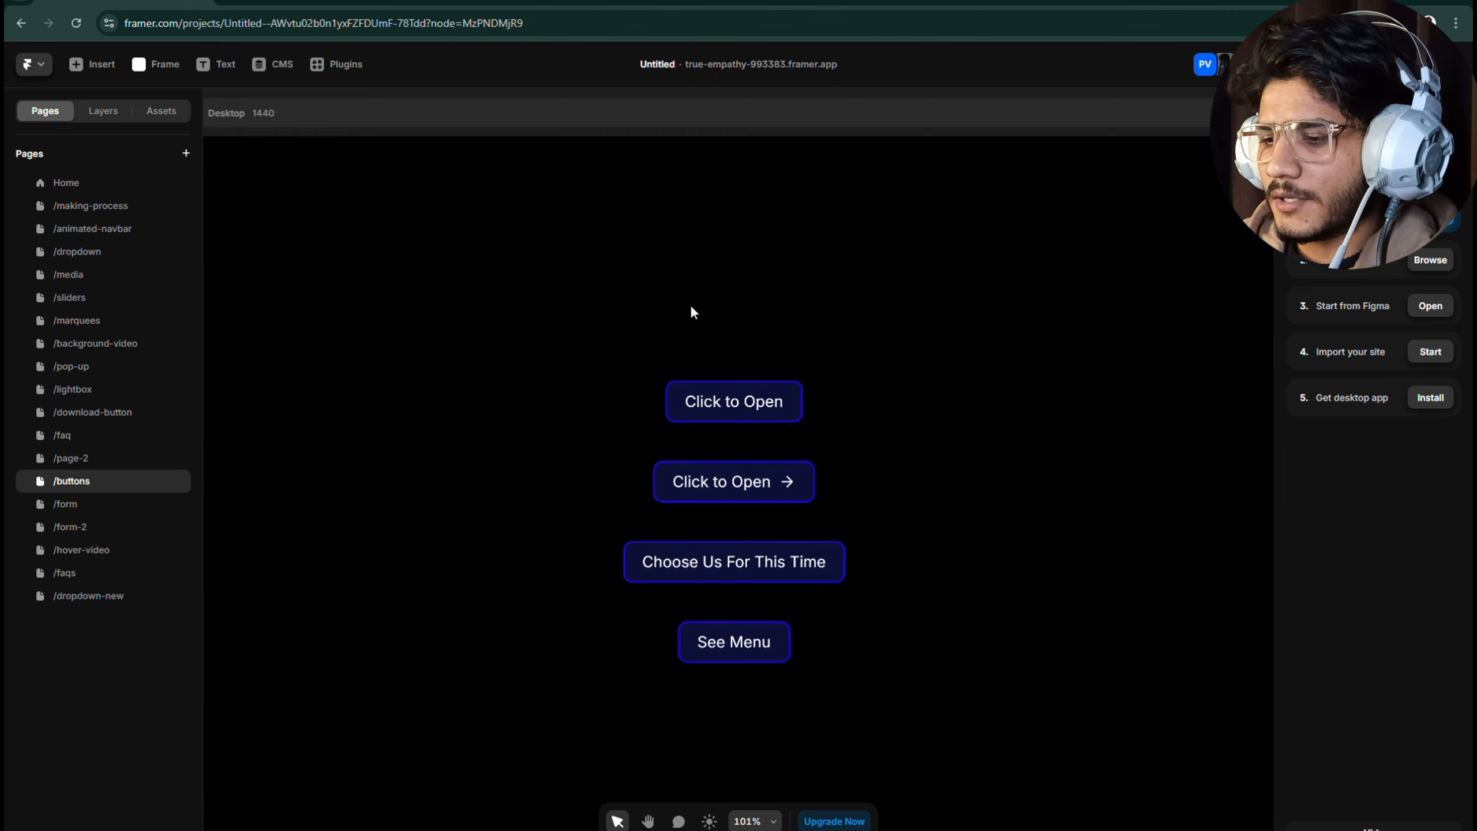
key("f")
left_click_drag(659, 288, 785, 323)
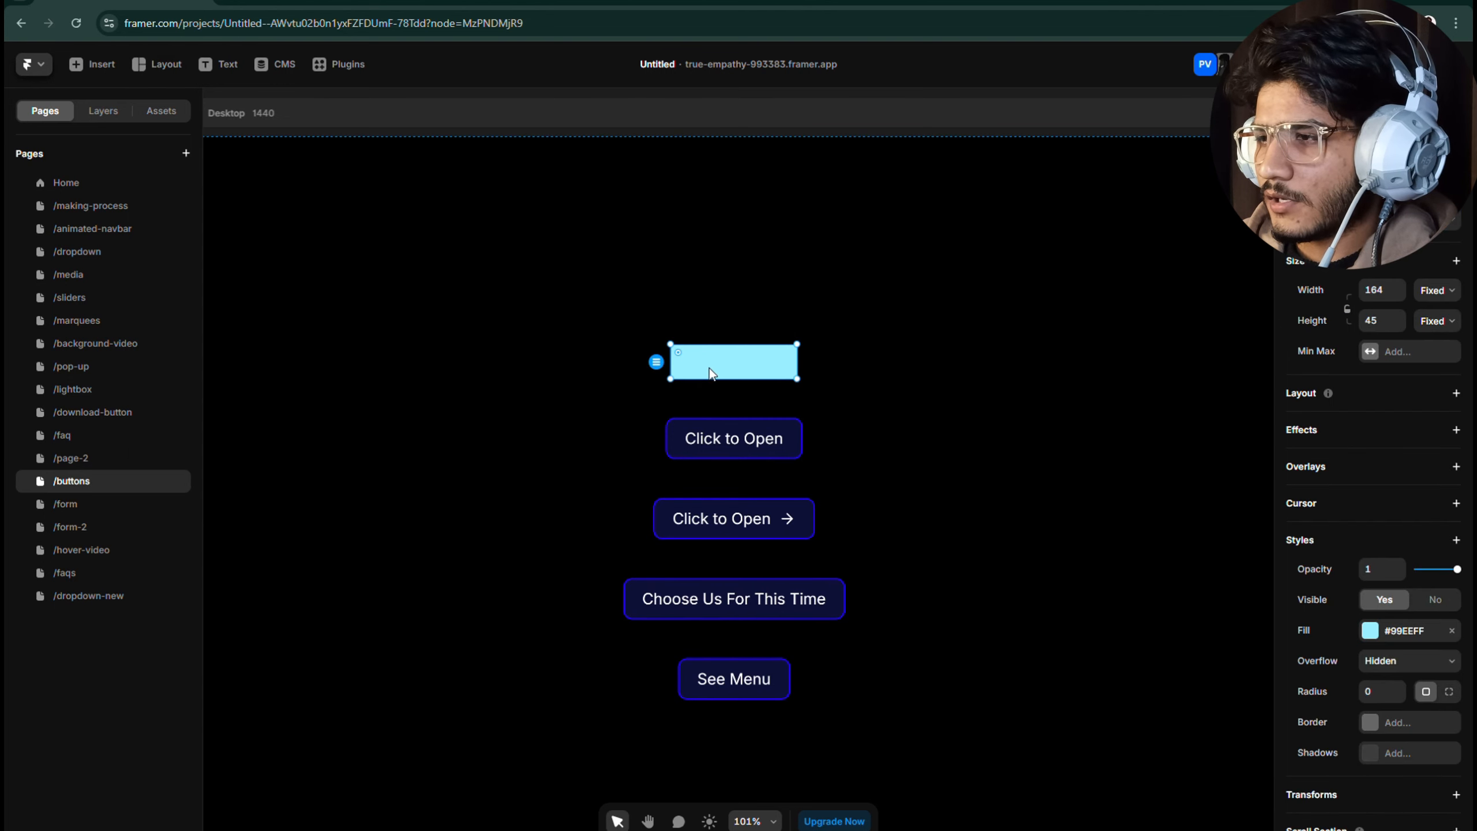
left_click_drag(718, 379, 718, 389)
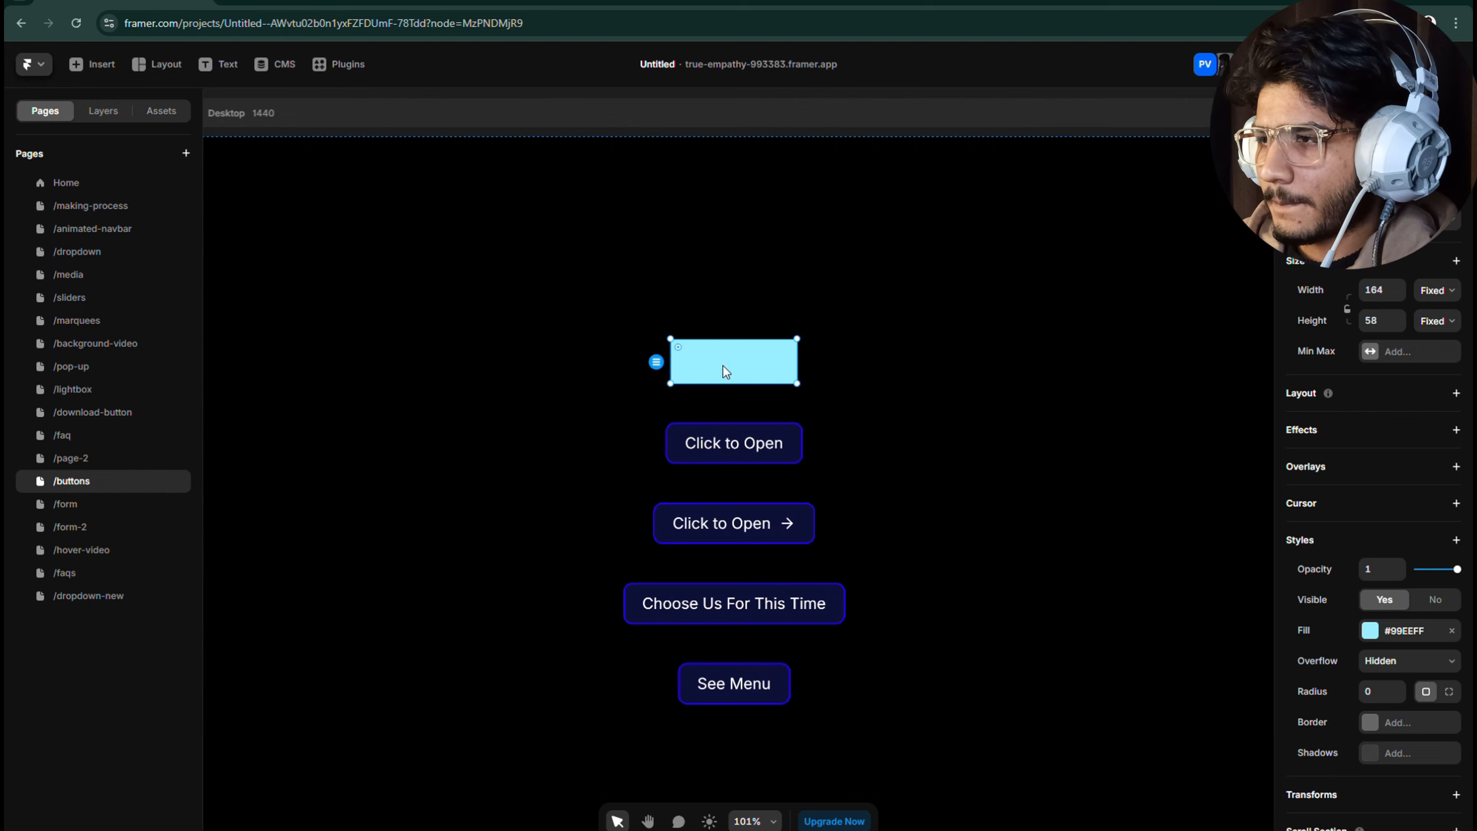
Step: Give the new frame a stack layout and add the text "Button" inside it
left_click(1331, 398)
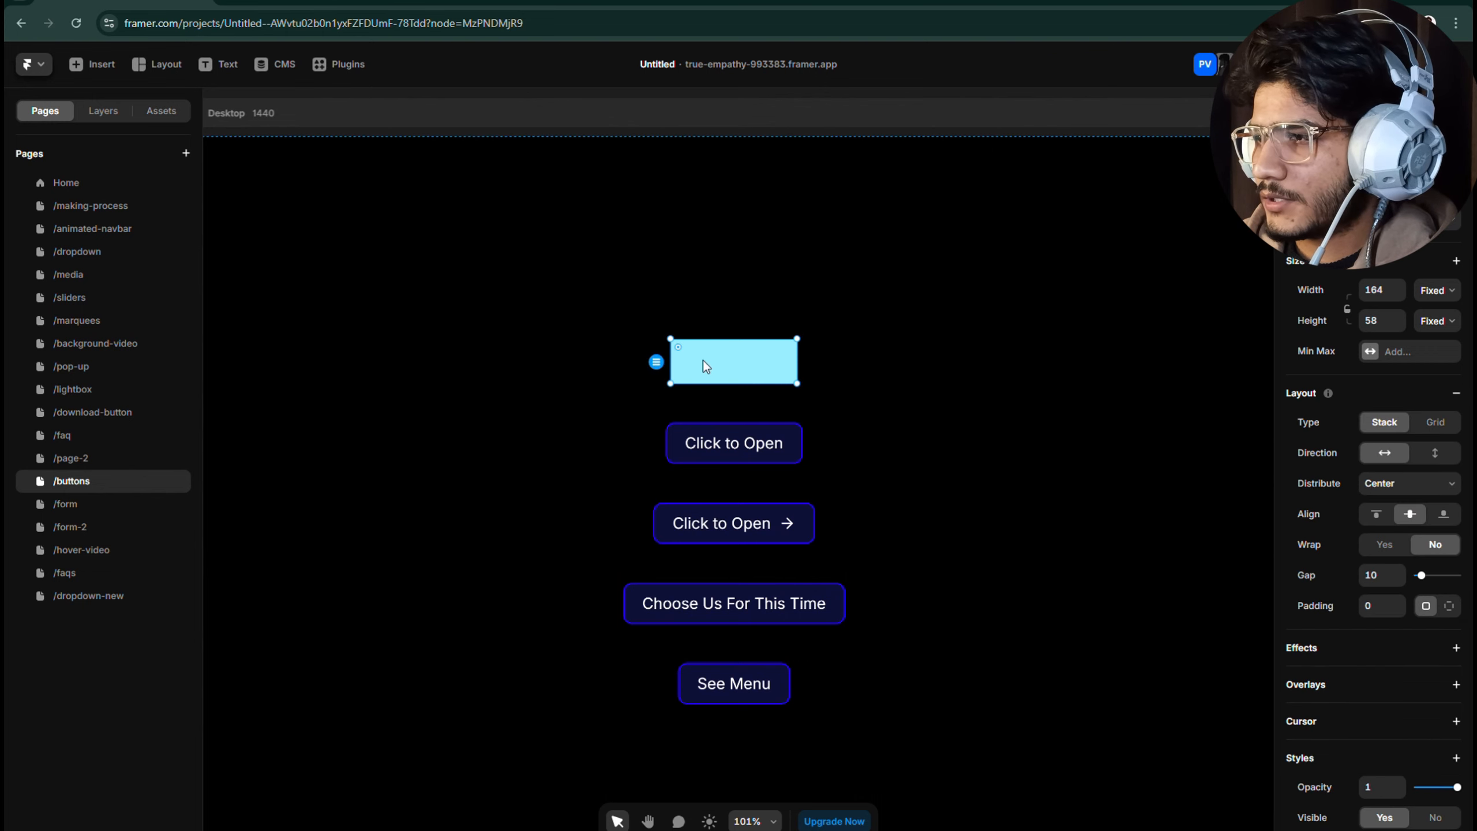
key("t")
left_click(761, 370)
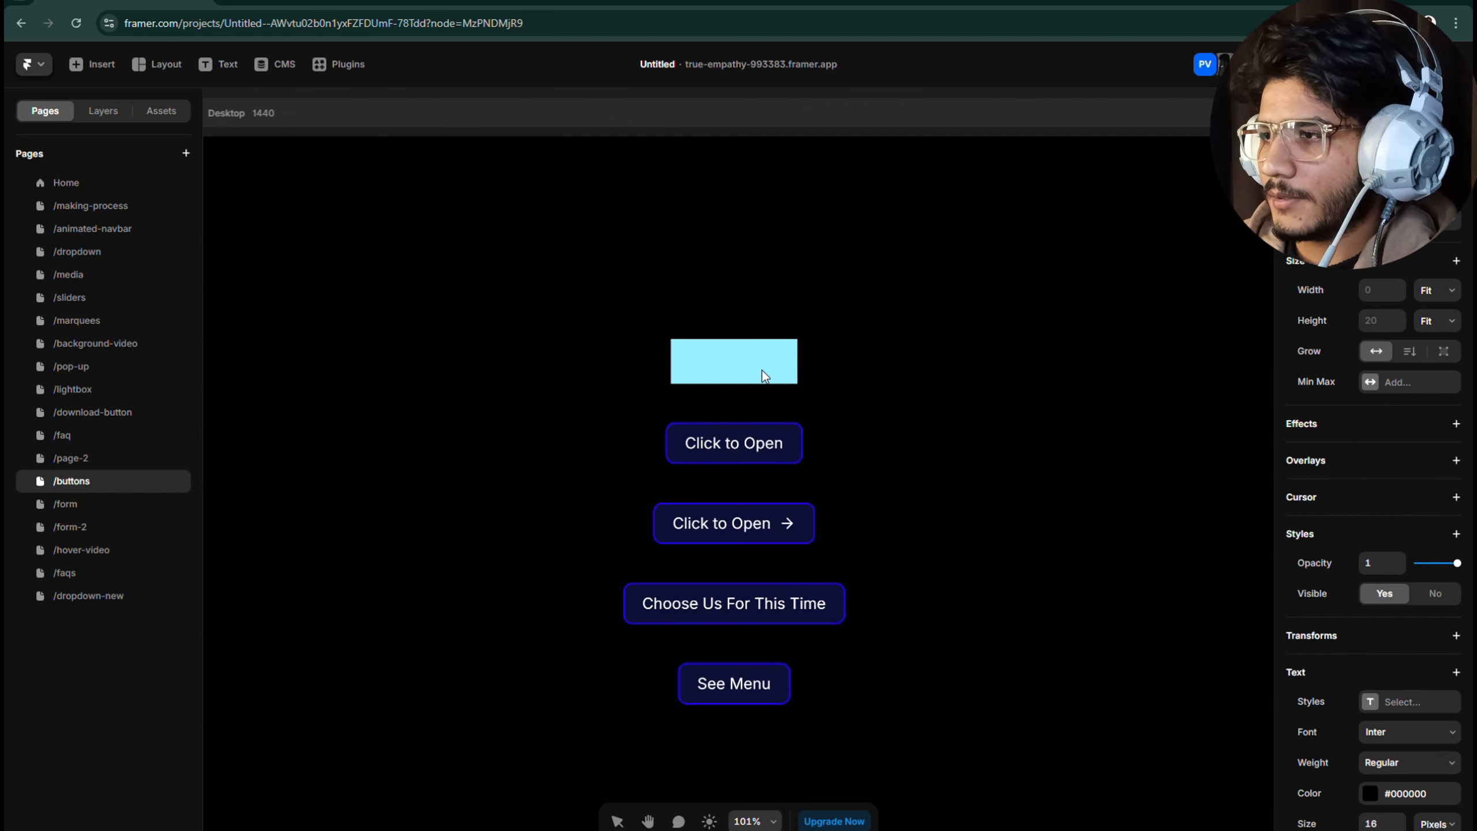
type("But")
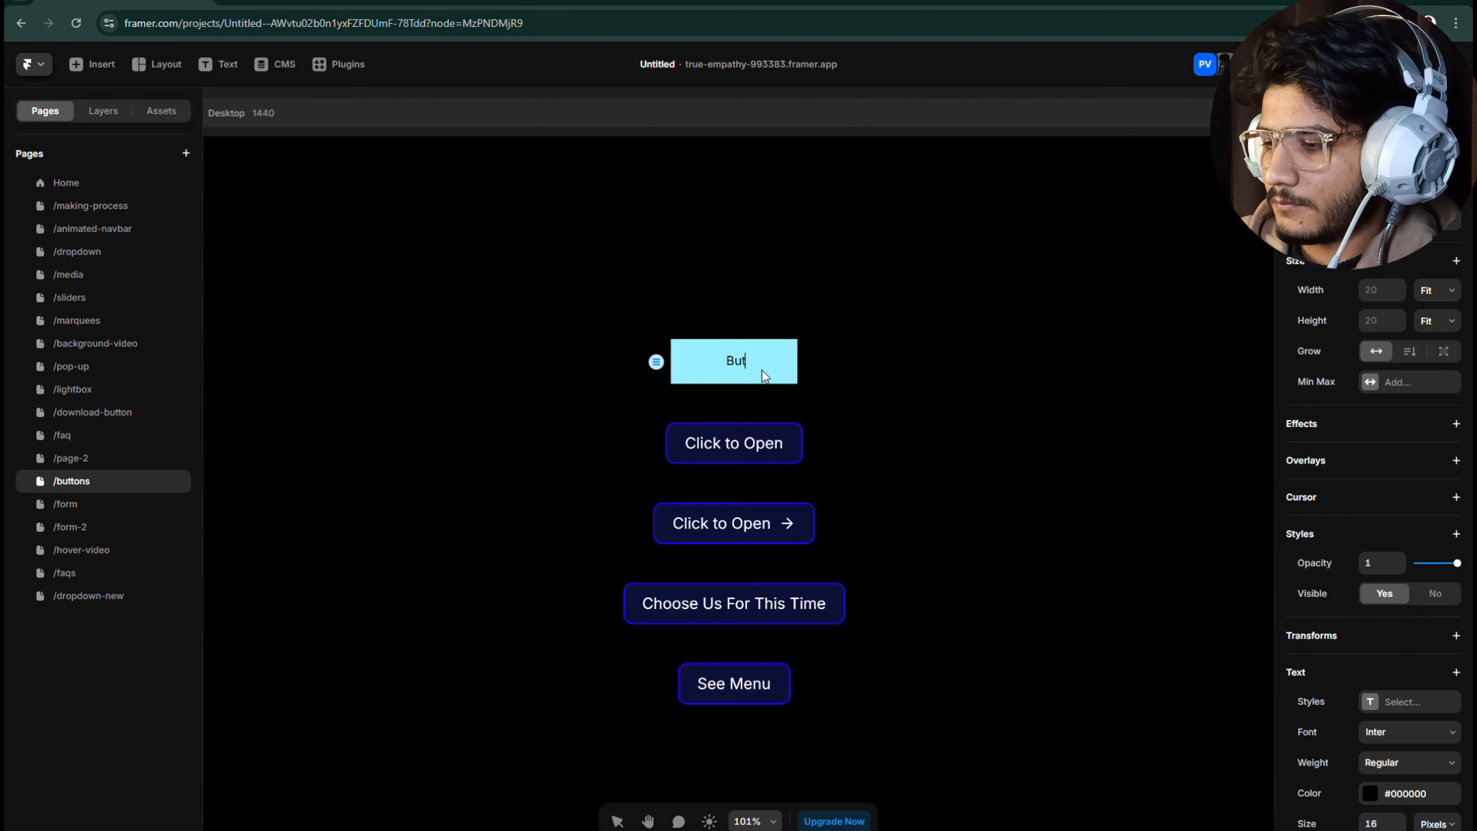
type("ton")
key("Escape")
key("Escape")
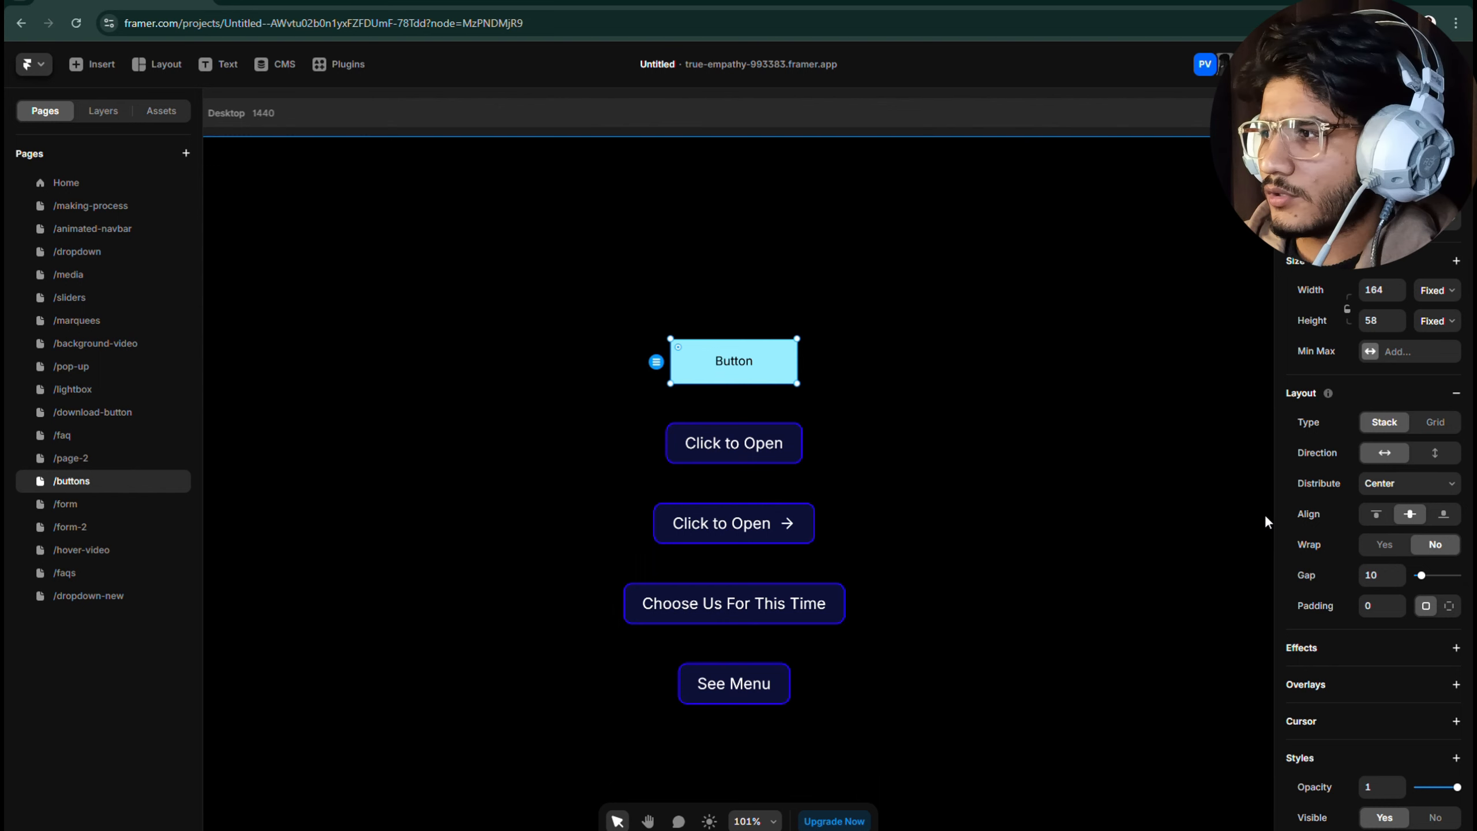
Step: Set the new button frame's corner radius to 10
scroll(1407, 515, "down", 5)
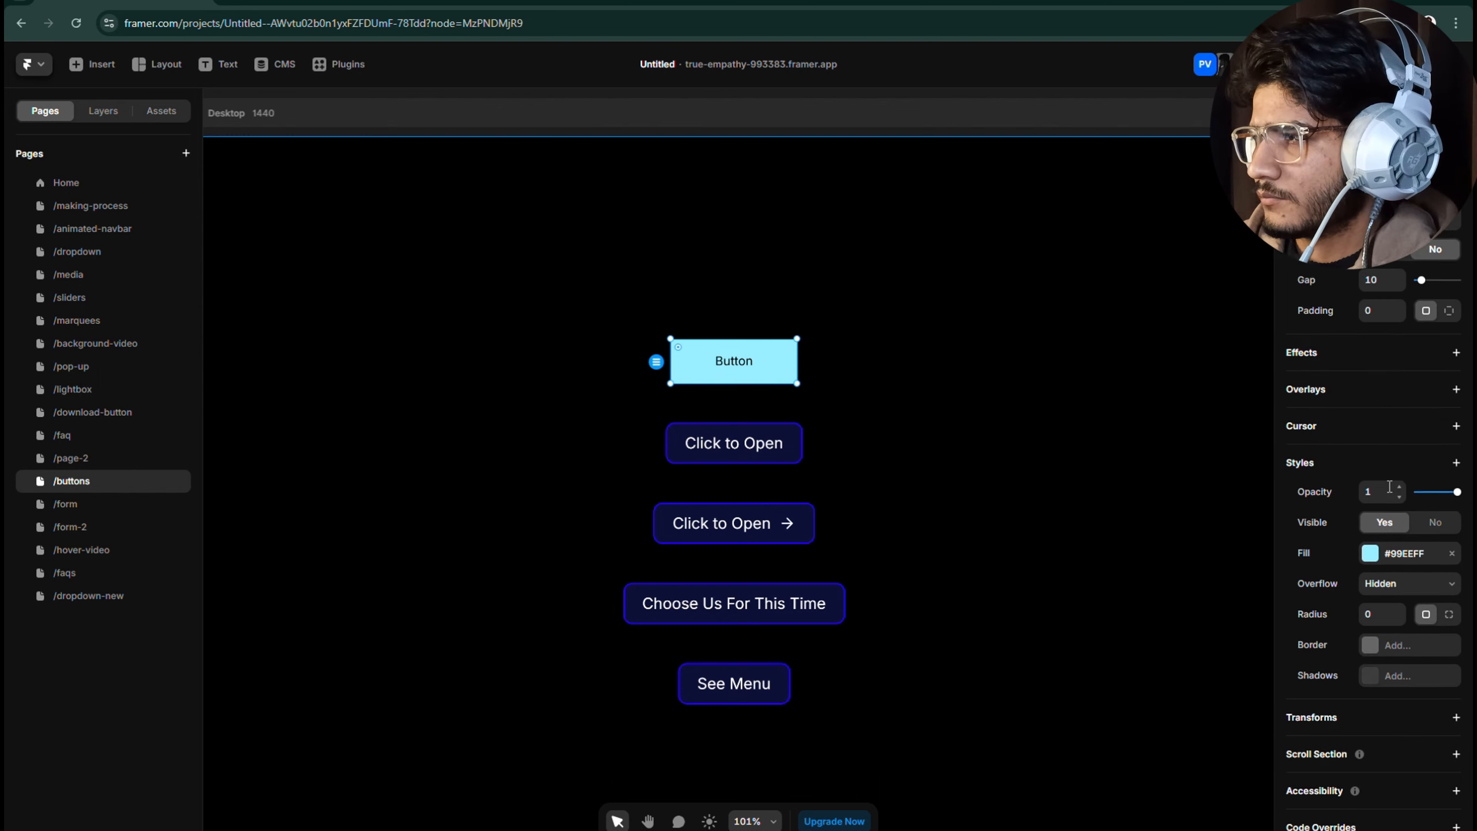
scroll(1400, 428, "up", 4)
scroll(1400, 428, "down", 4)
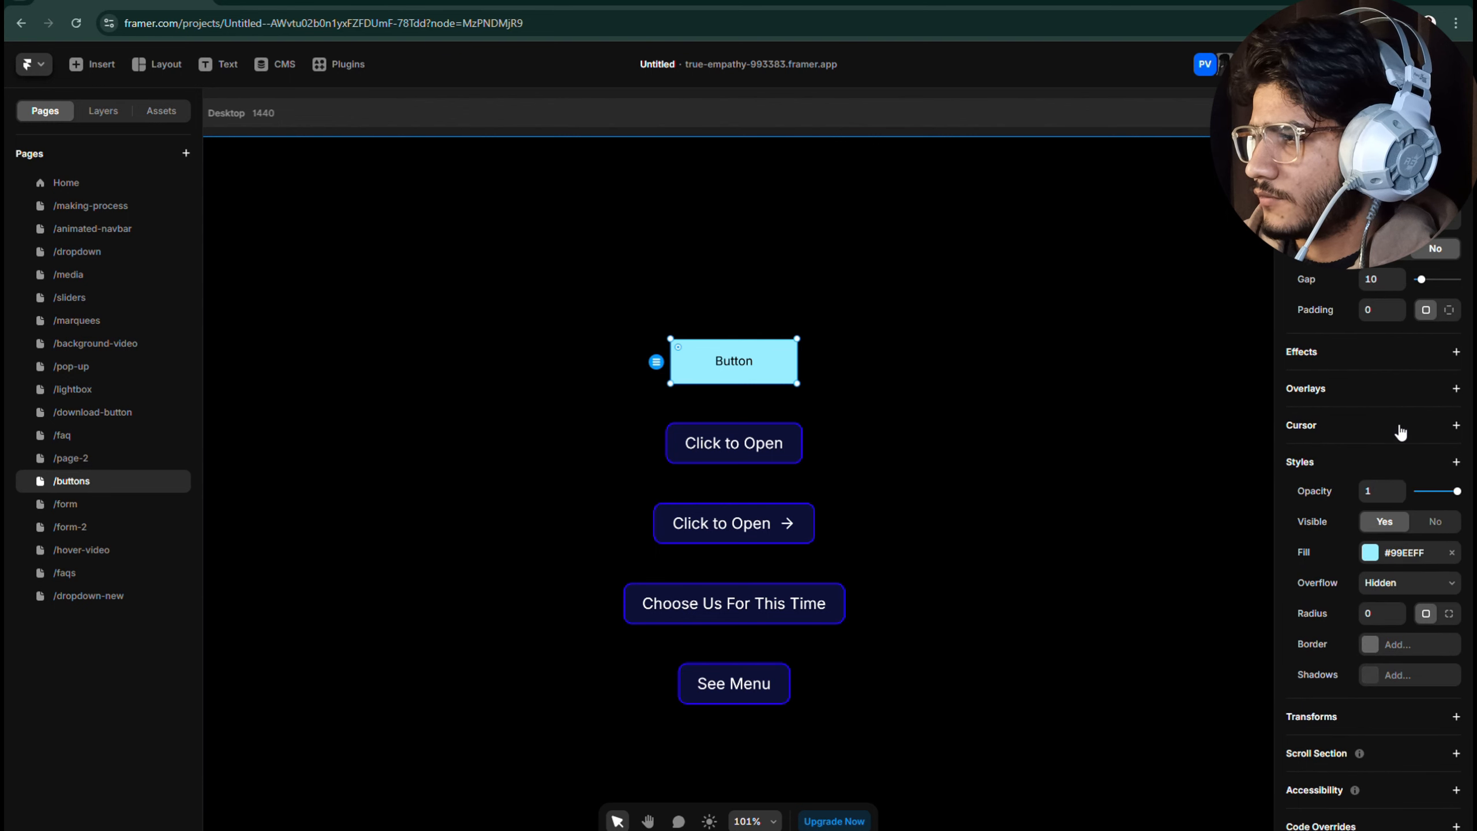
left_click(1382, 613)
type("10")
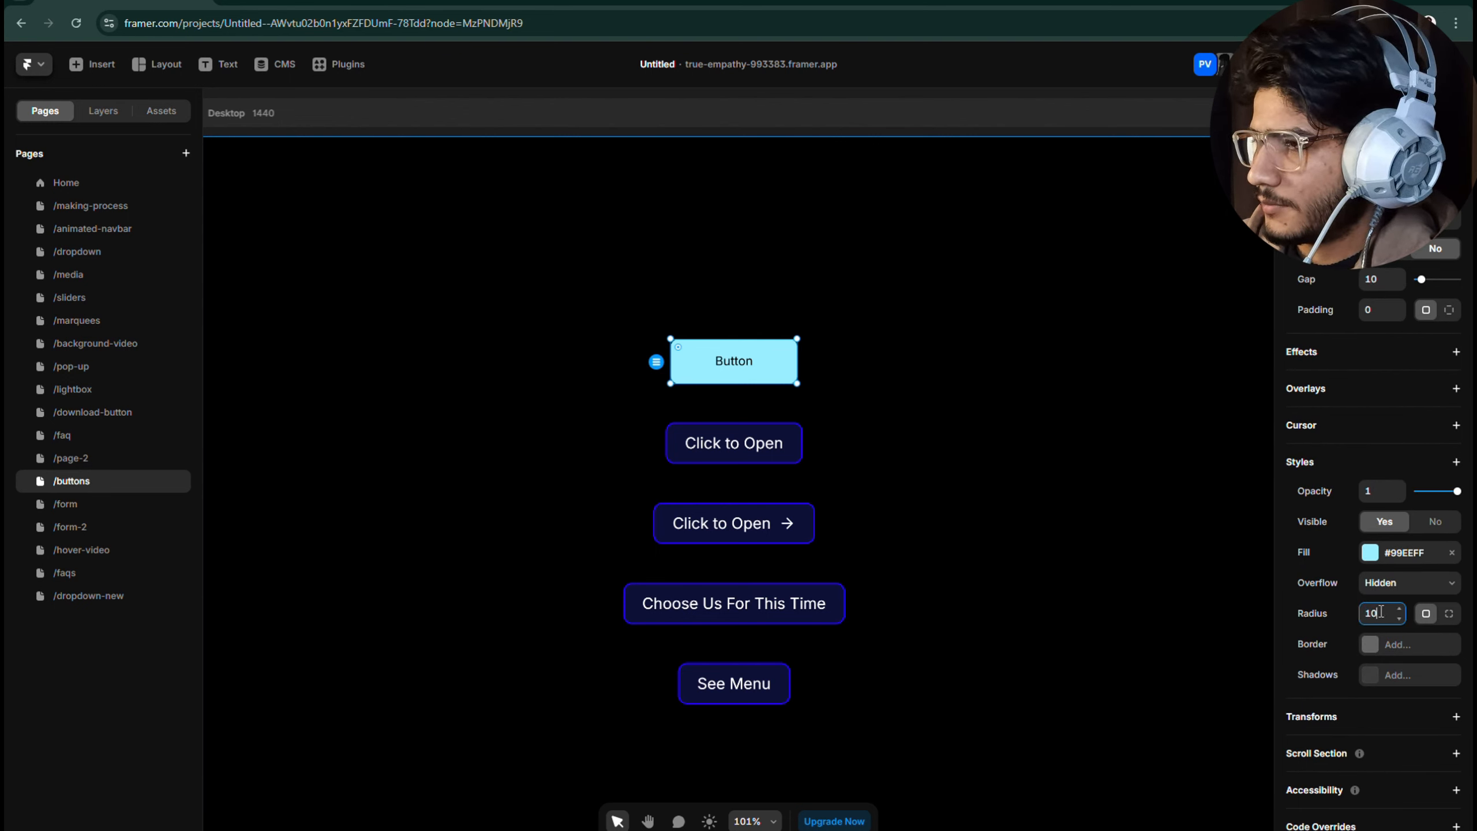
key("Return")
Step: Change the button frame's fill to dark navy blue #0E0A47
left_click(1370, 554)
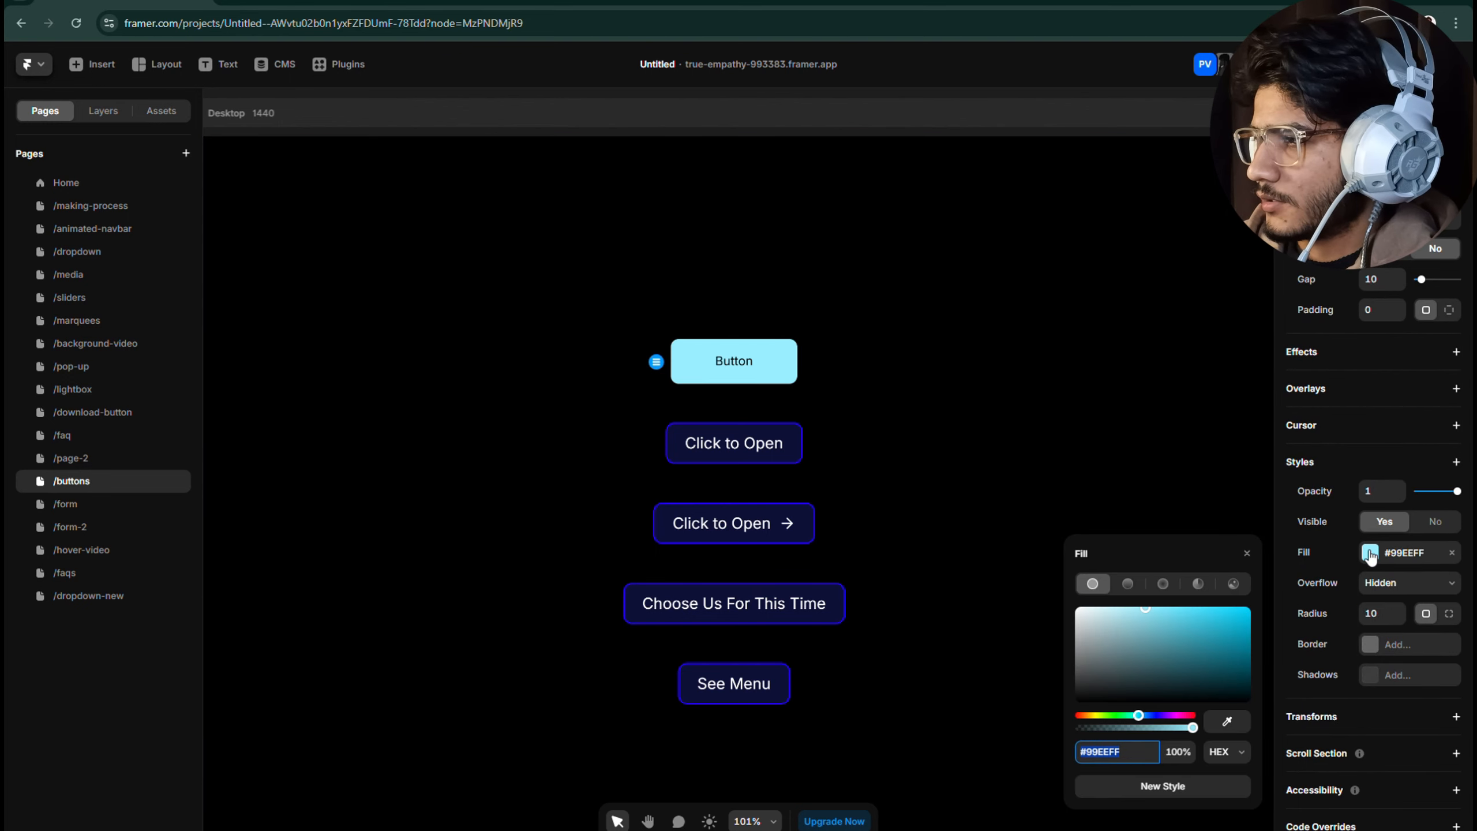
left_click(1154, 714)
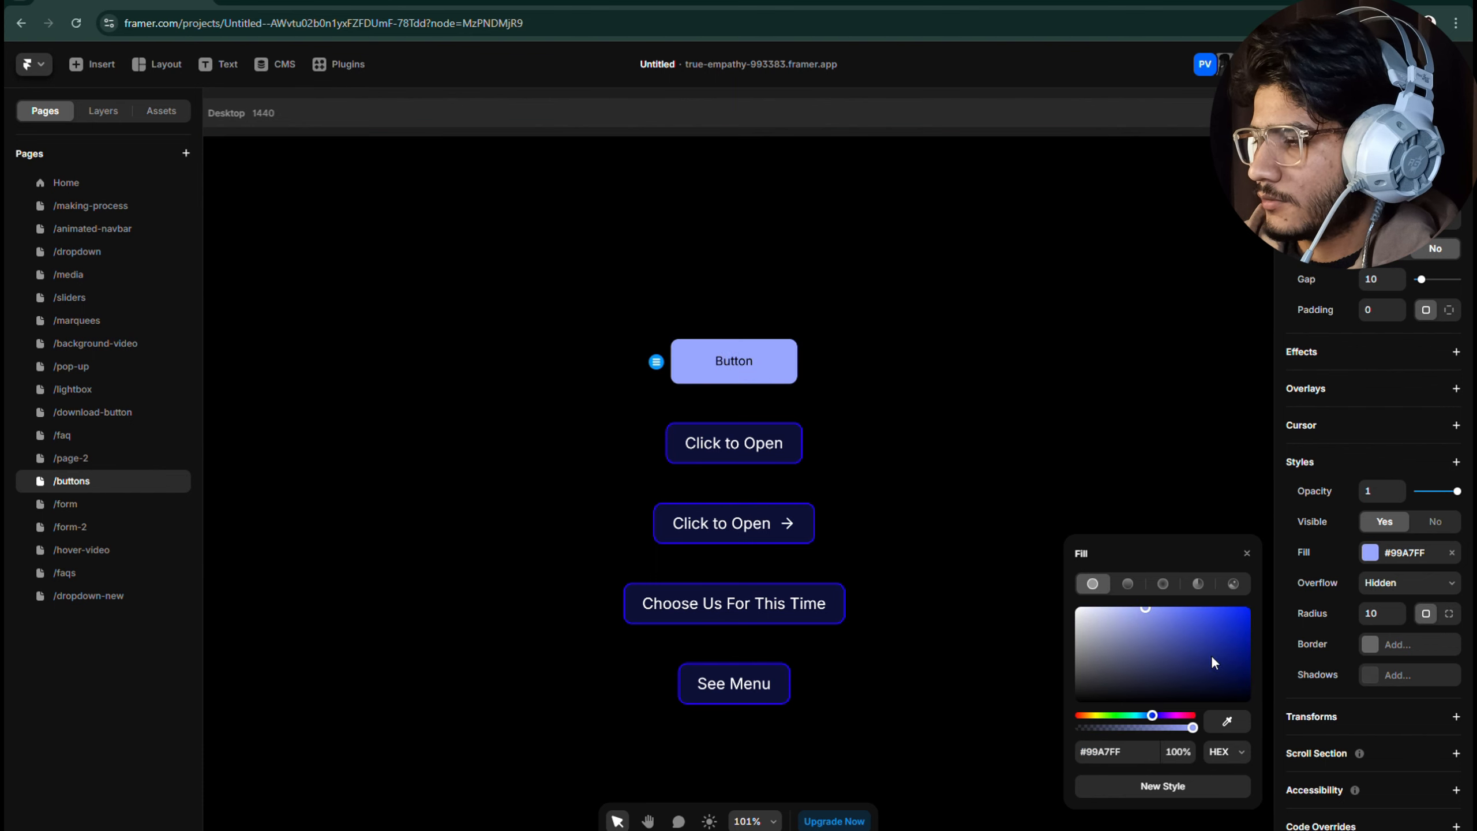
left_click(1157, 716)
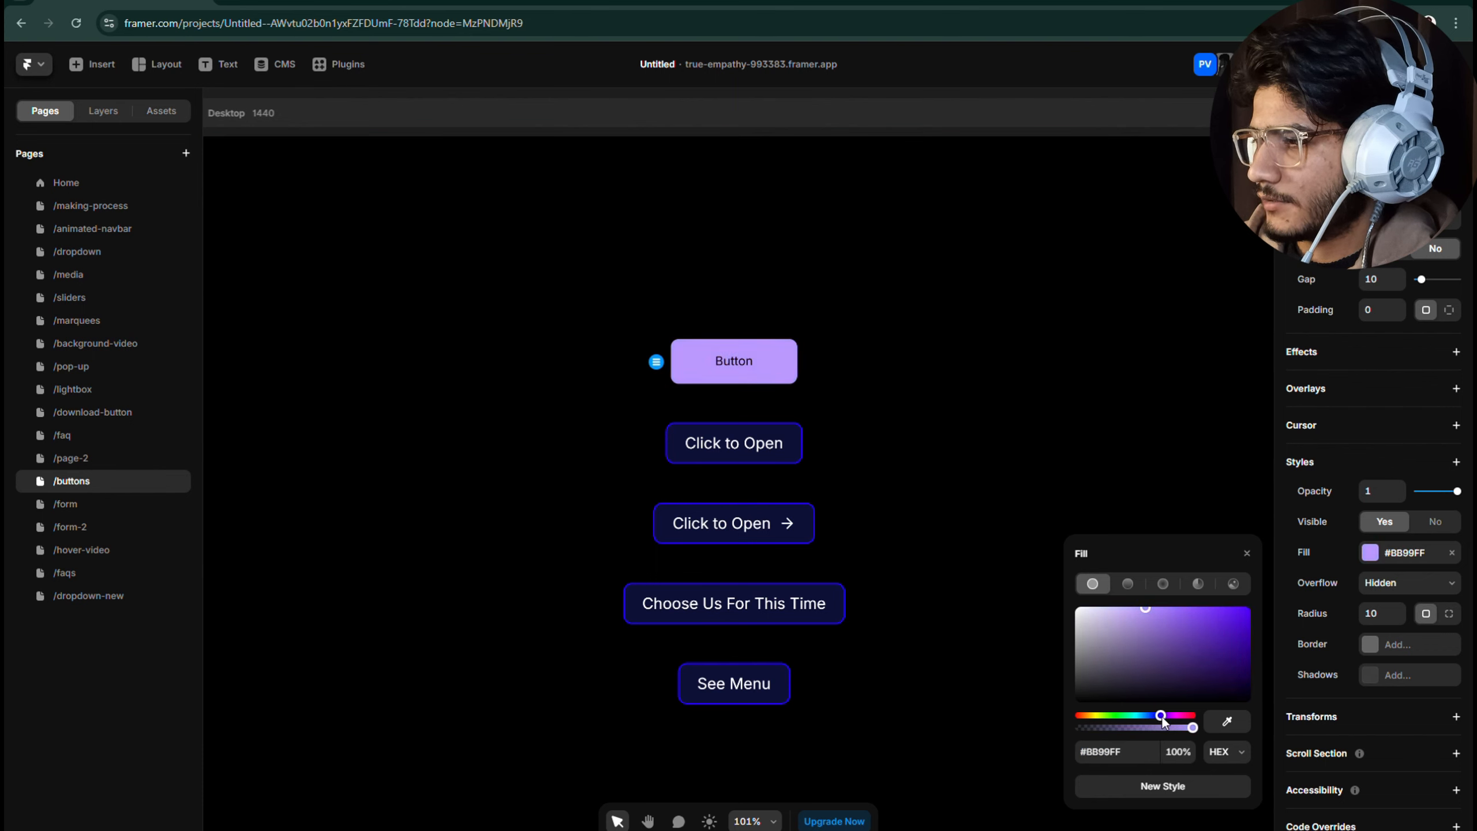
left_click_drag(1211, 637, 1228, 679)
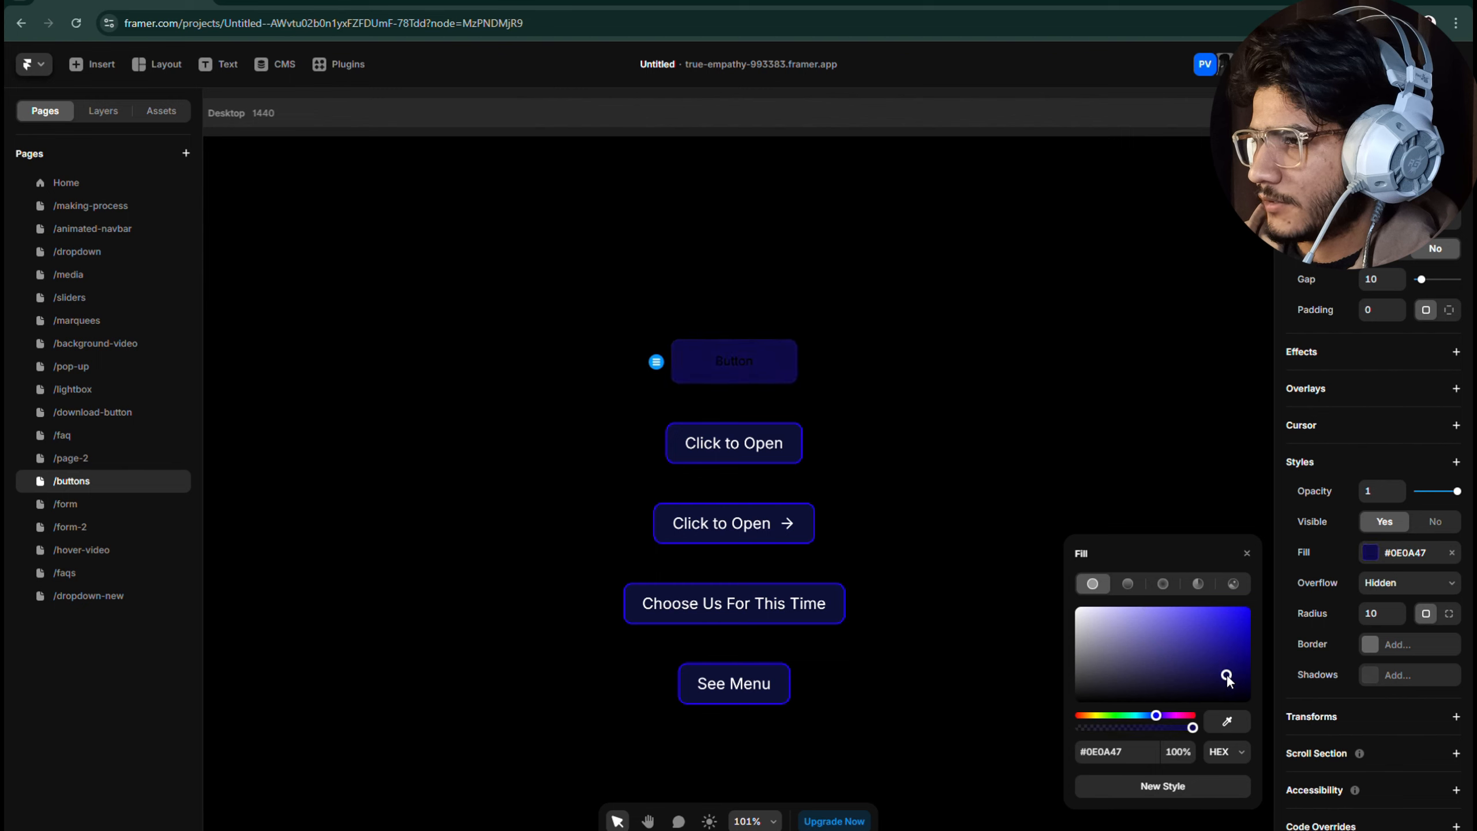
left_click(1245, 552)
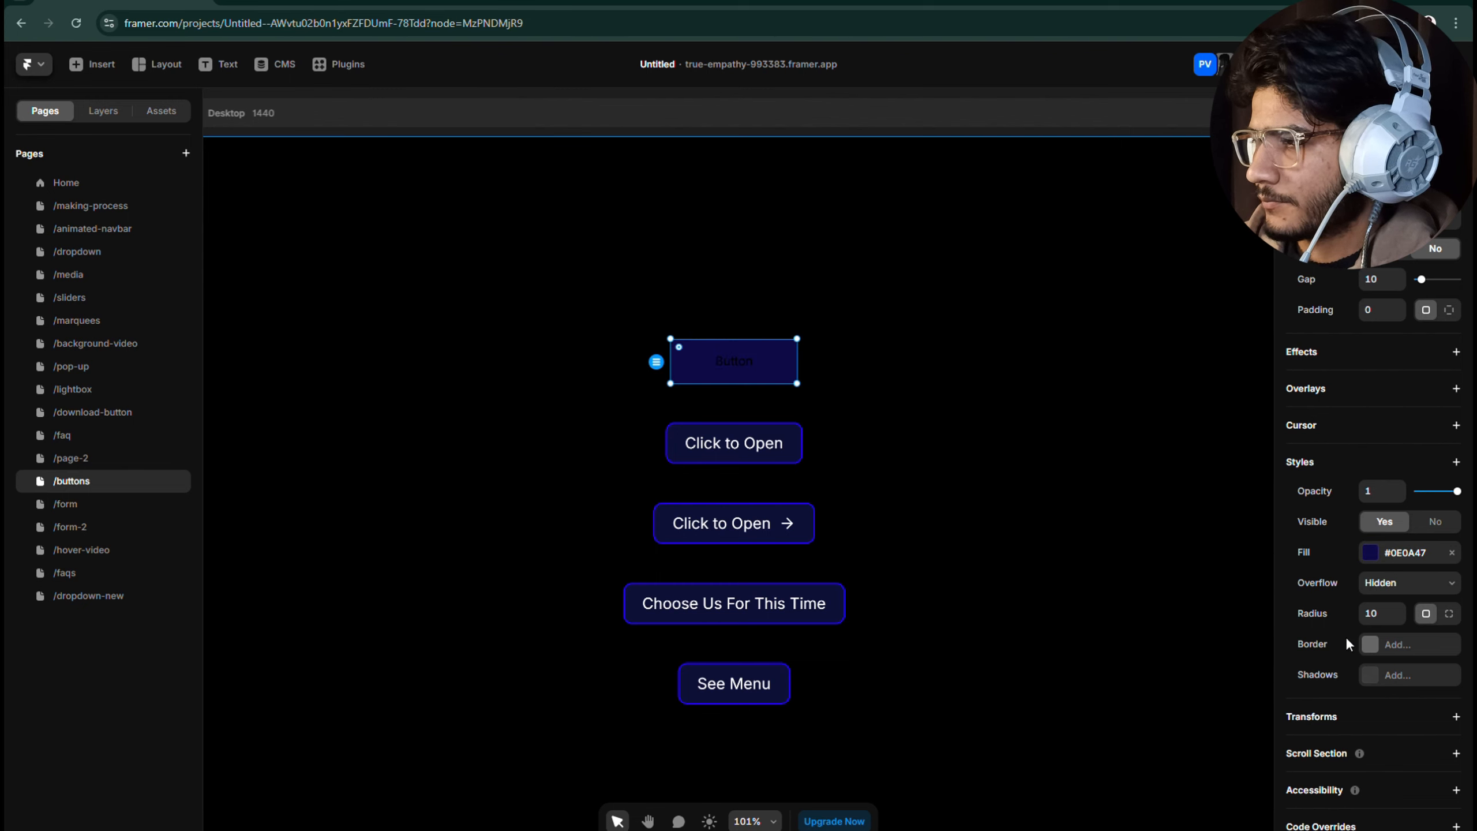
Step: Add a solid border to the button frame in bright blue #220AFA
left_click(1379, 646)
left_click(1197, 688)
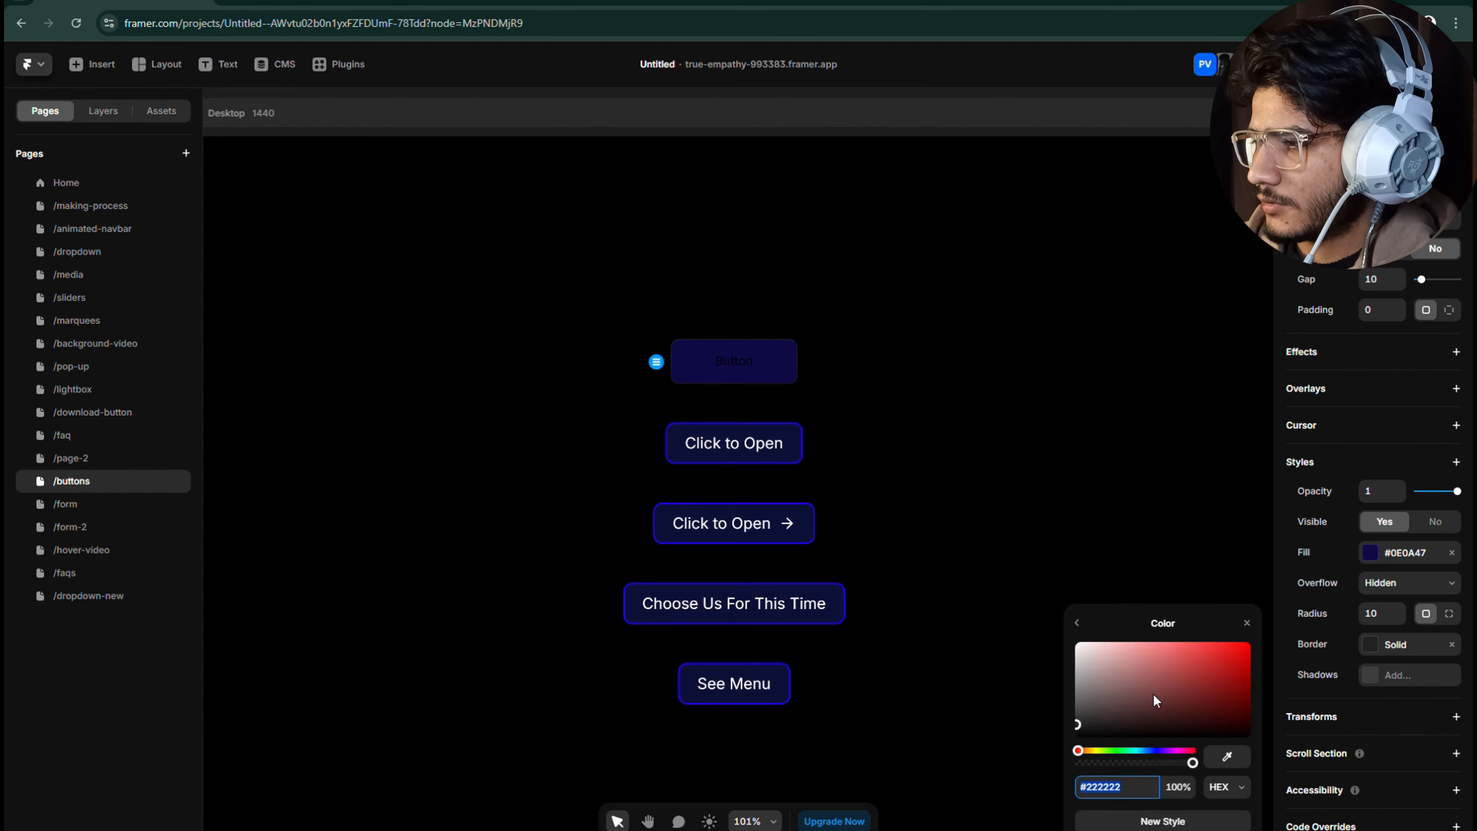
left_click_drag(1168, 750, 1157, 750)
left_click_drag(1200, 705, 1243, 646)
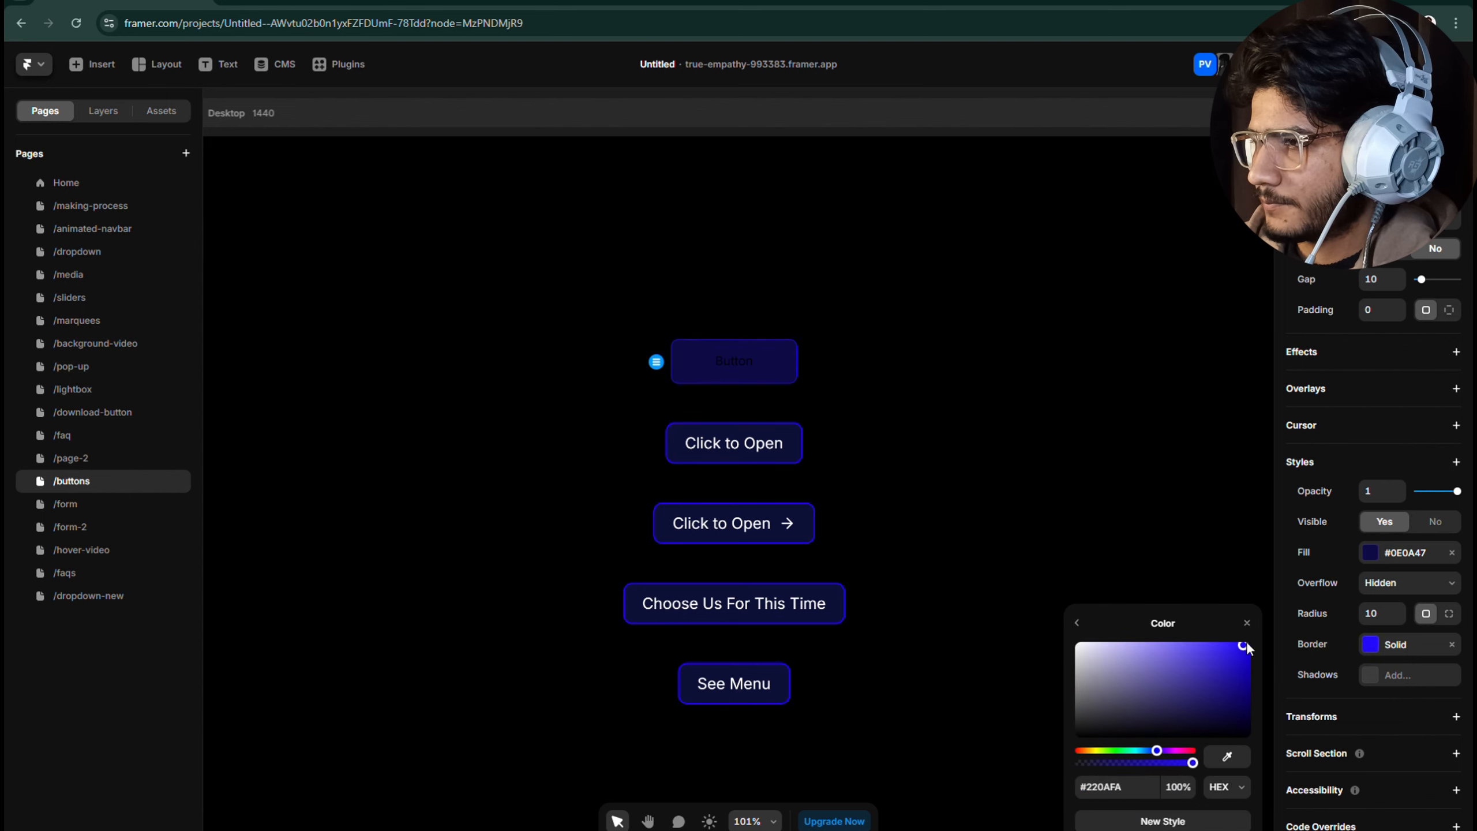
left_click(1246, 623)
Step: Set the Button label's text size to 20 pixels and its color to #FFFFFF
double_click(733, 364)
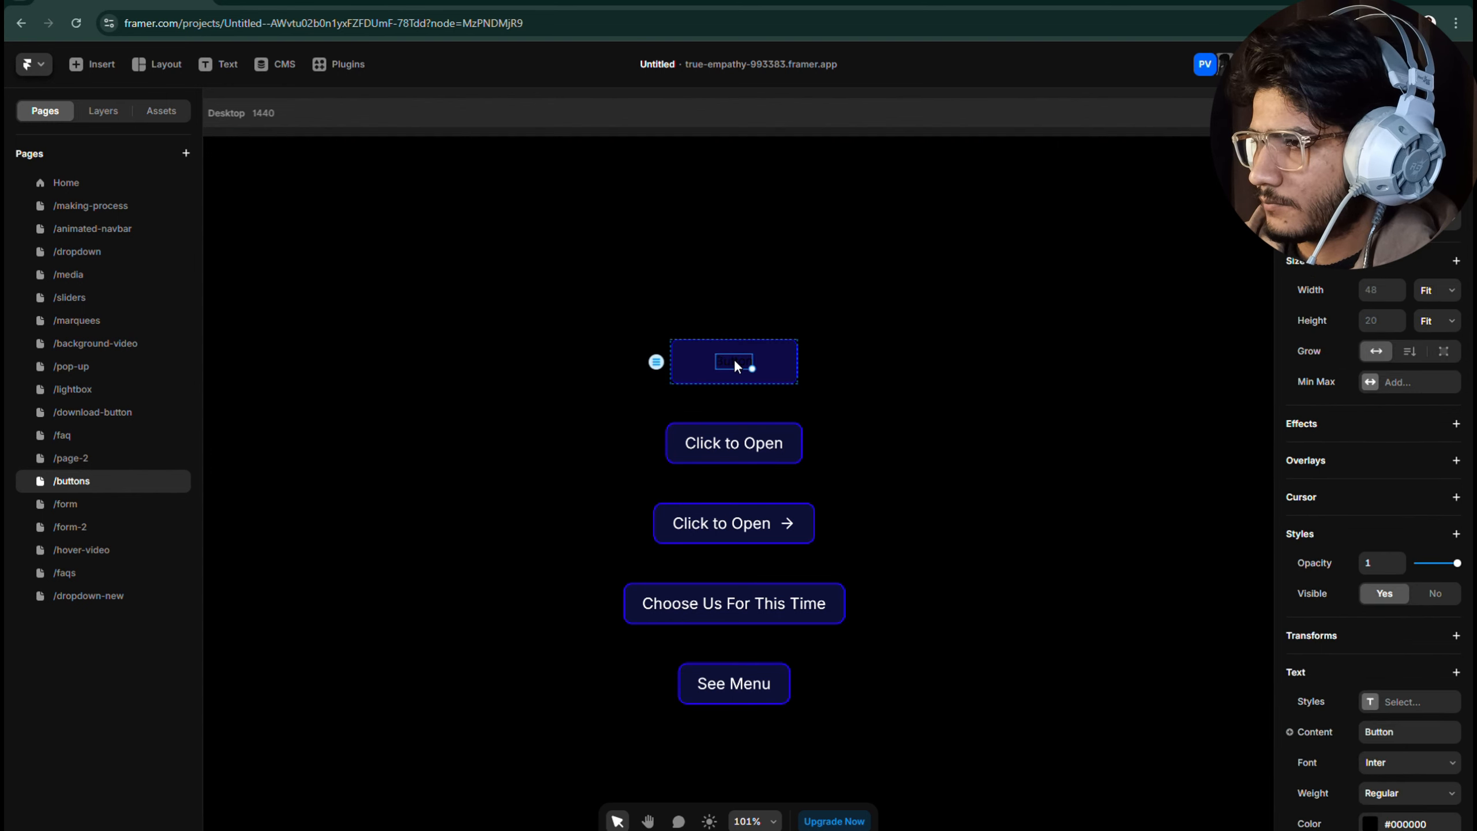
scroll(1395, 639, "down", 5)
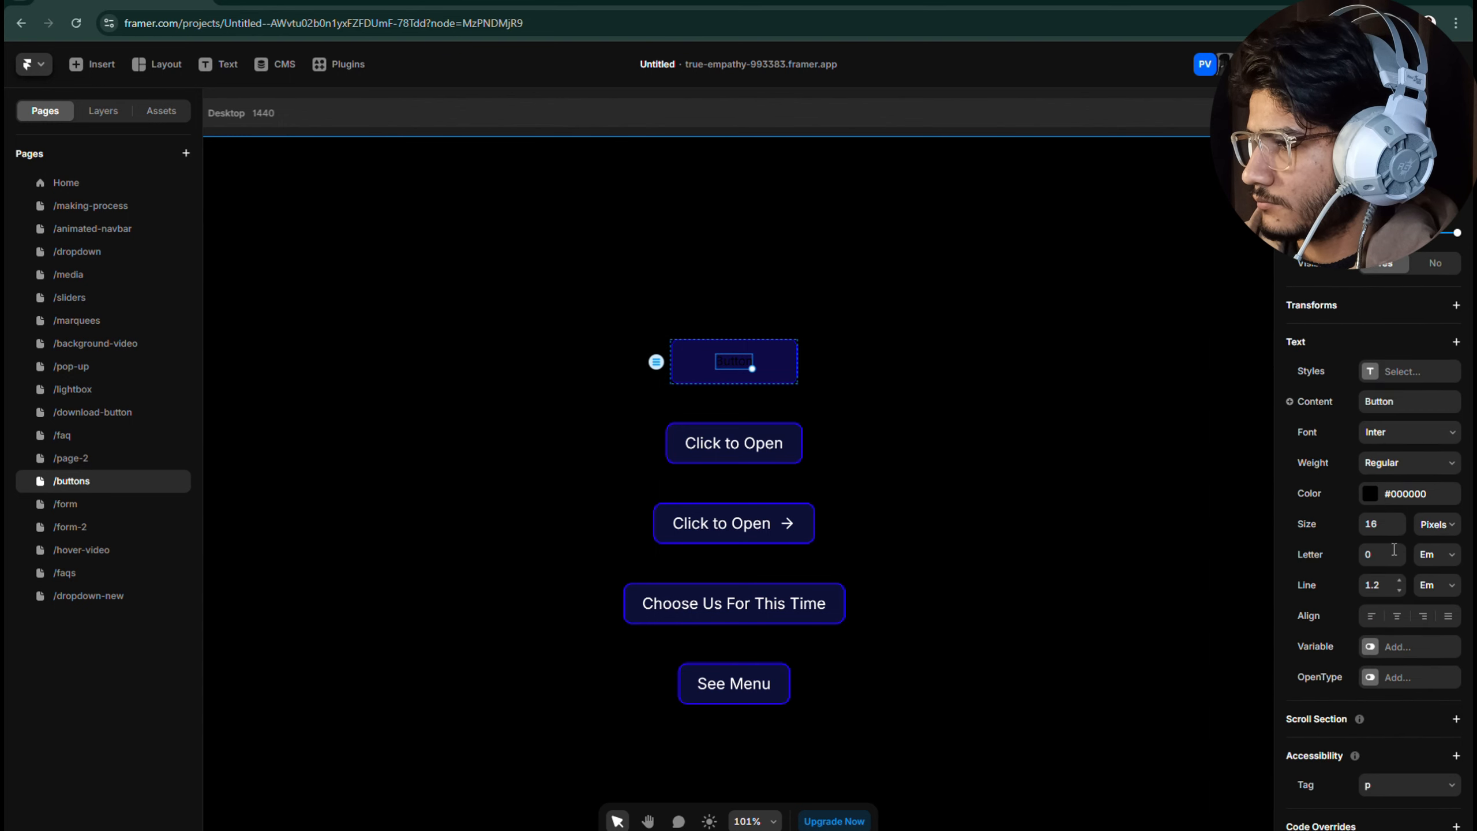
left_click(1383, 526)
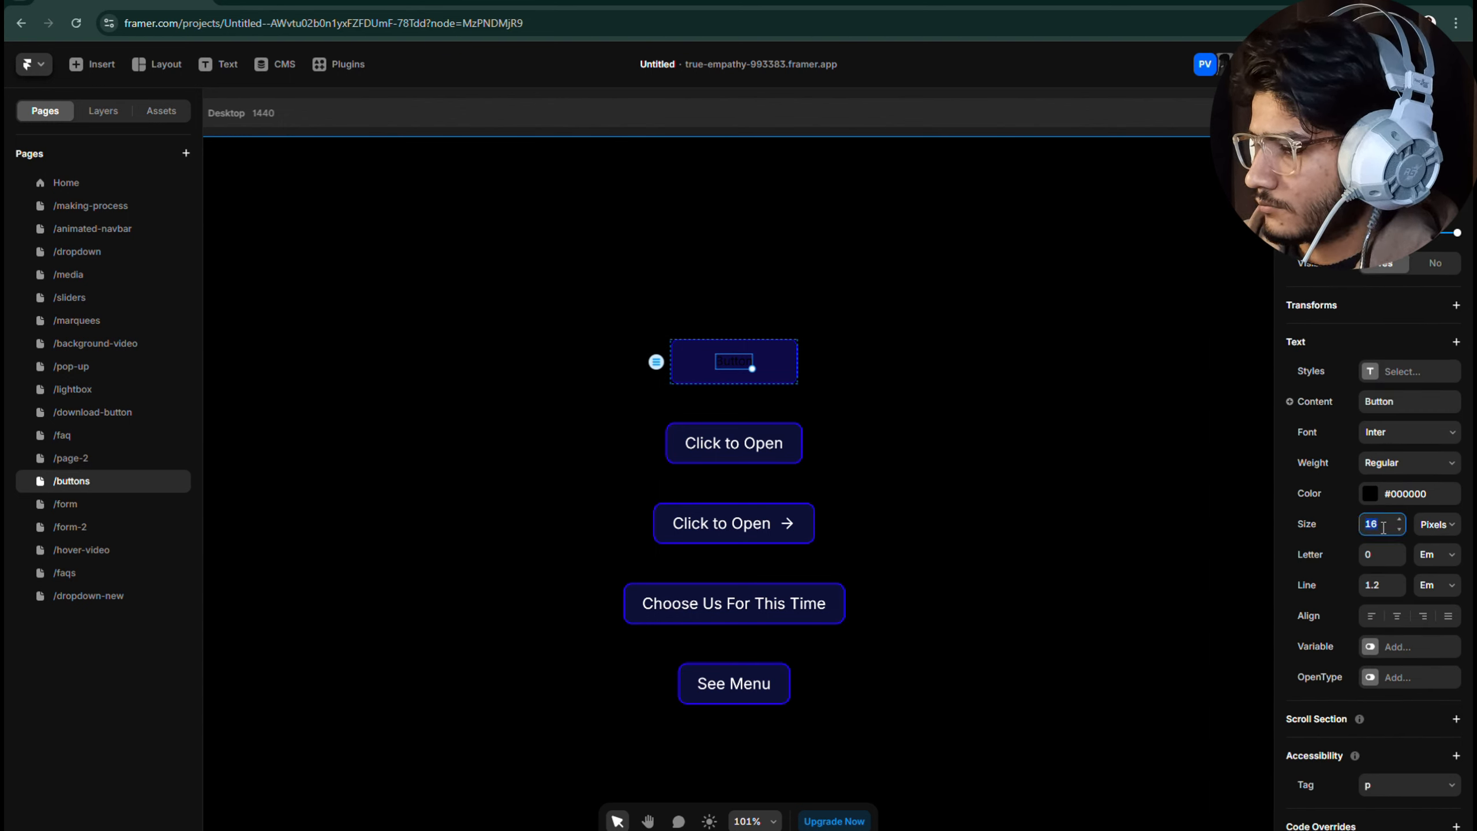
type("20")
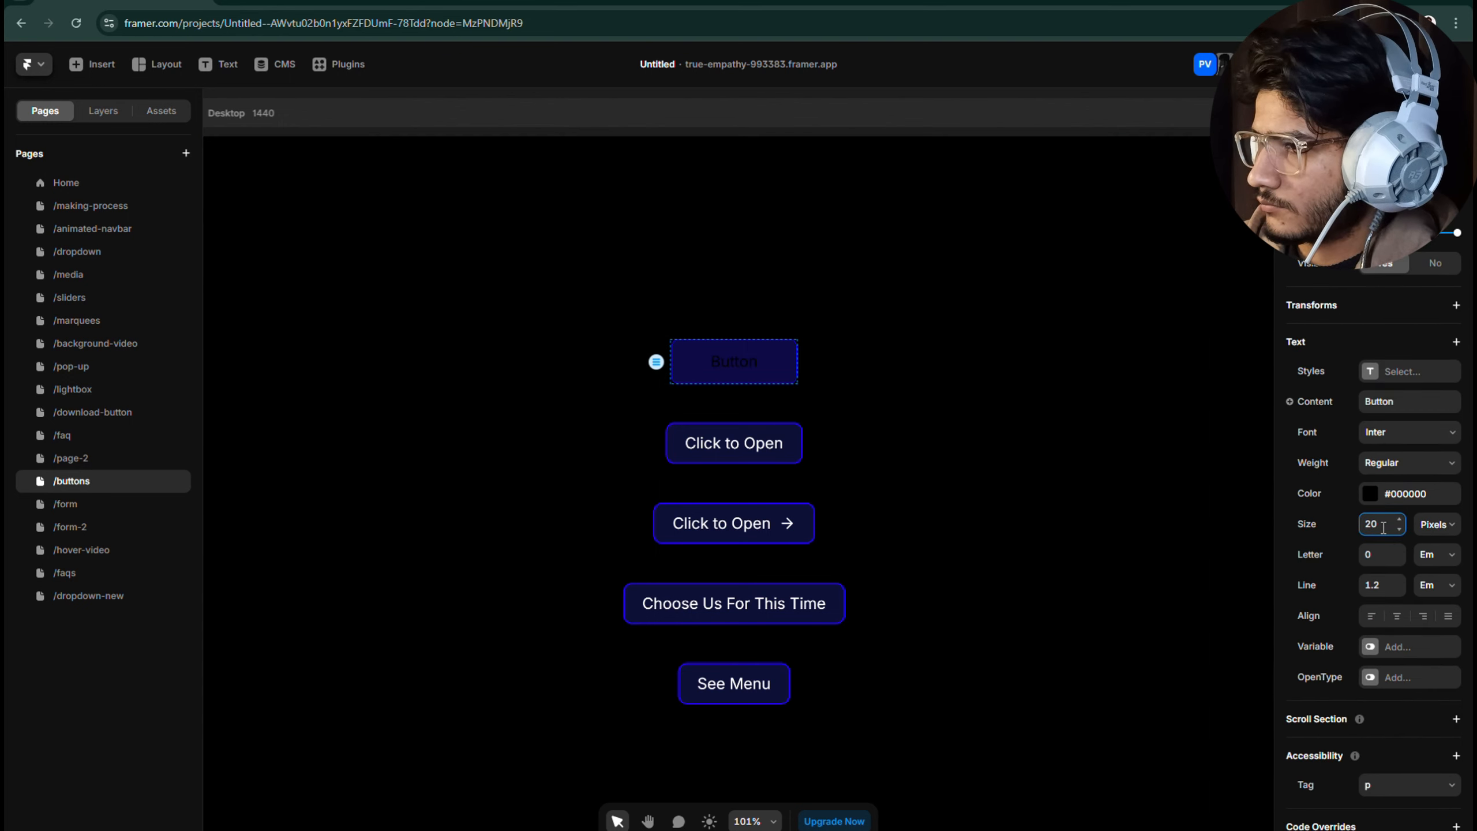
left_click(1372, 496)
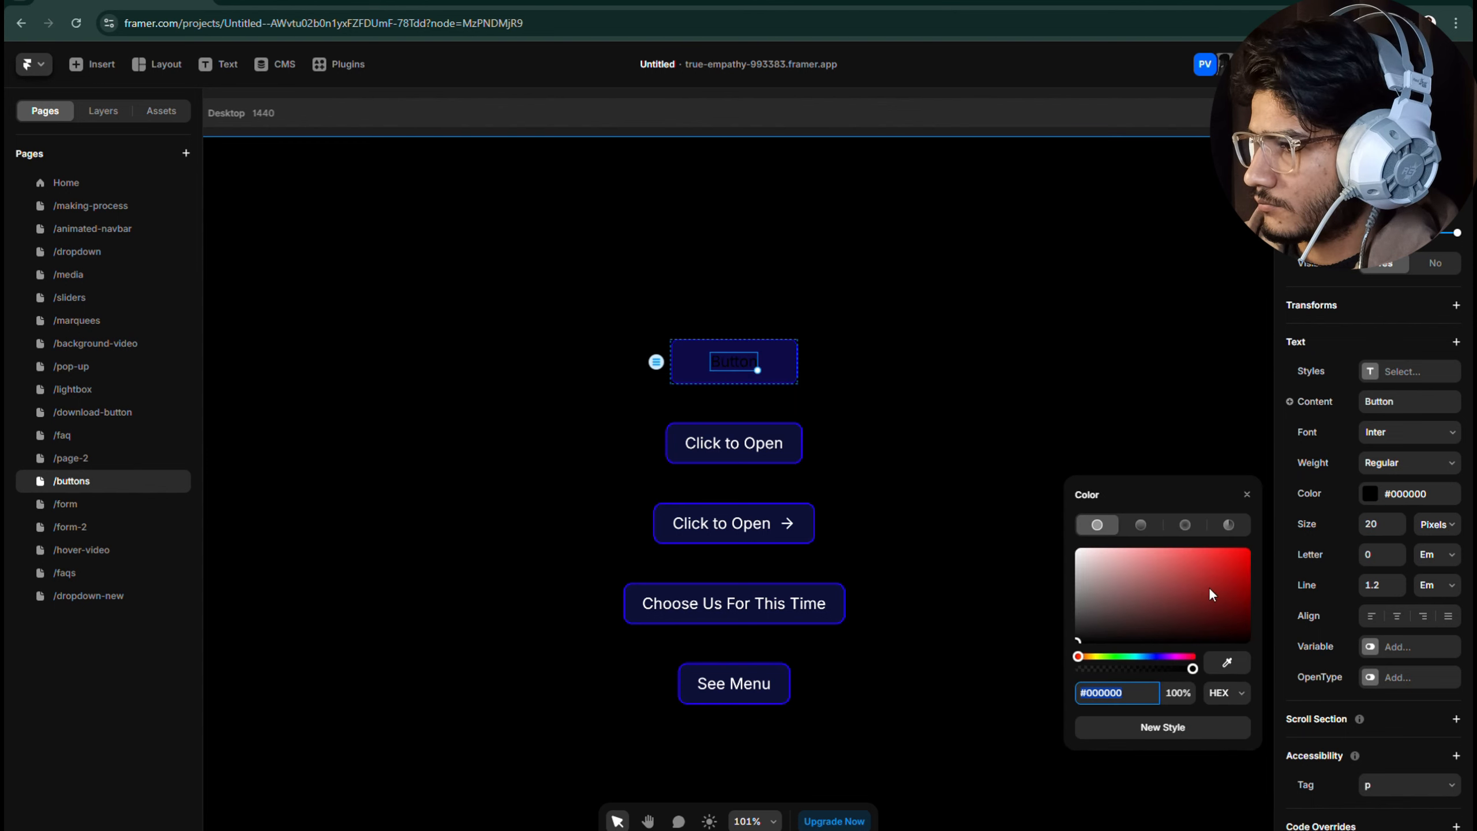
type("FFFFFF")
key("Return")
left_click(1246, 495)
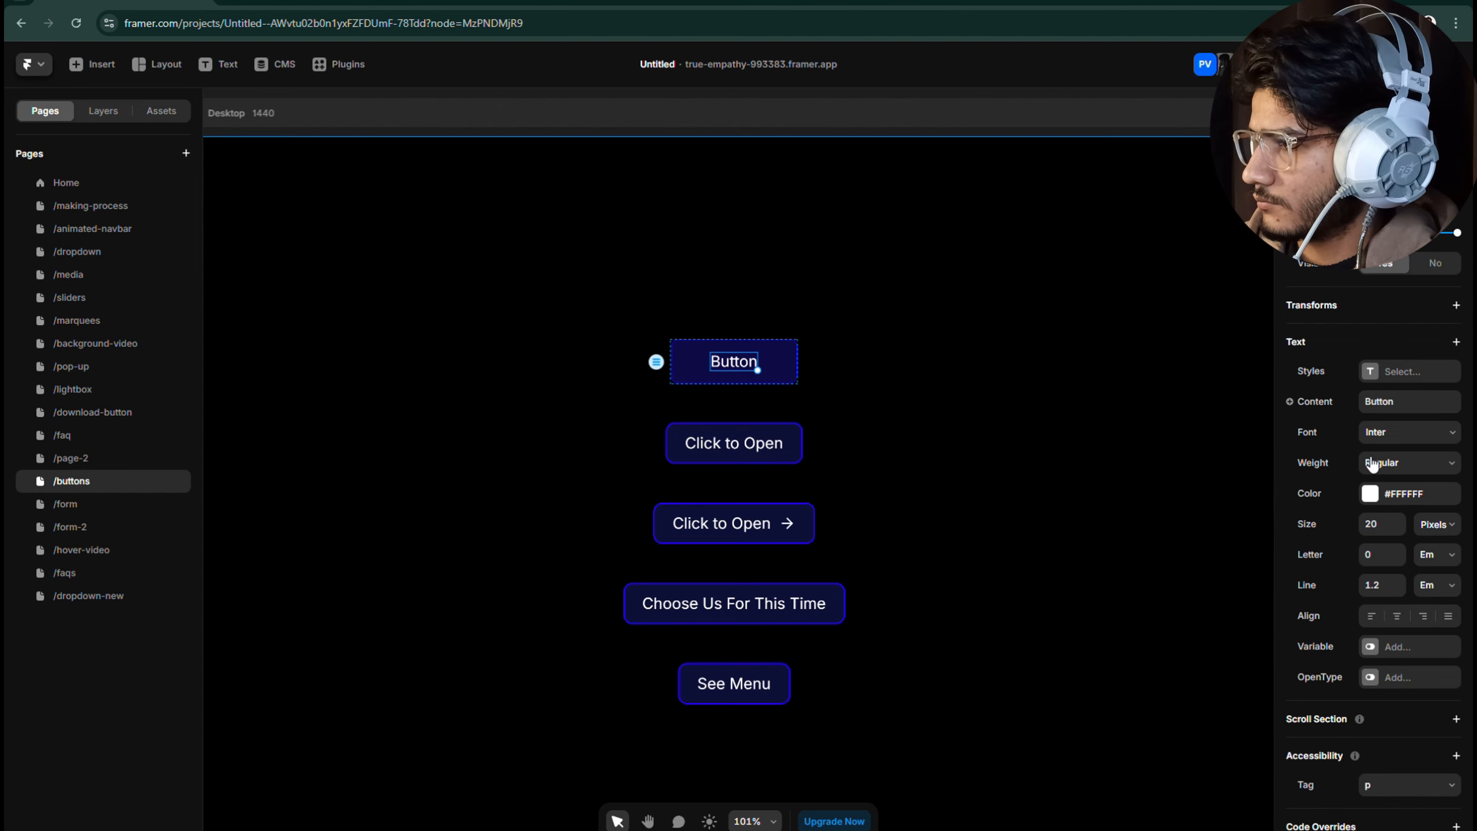
Step: Change the Button label's font to Poppins with Medium weight
left_click(1412, 440)
type("popp")
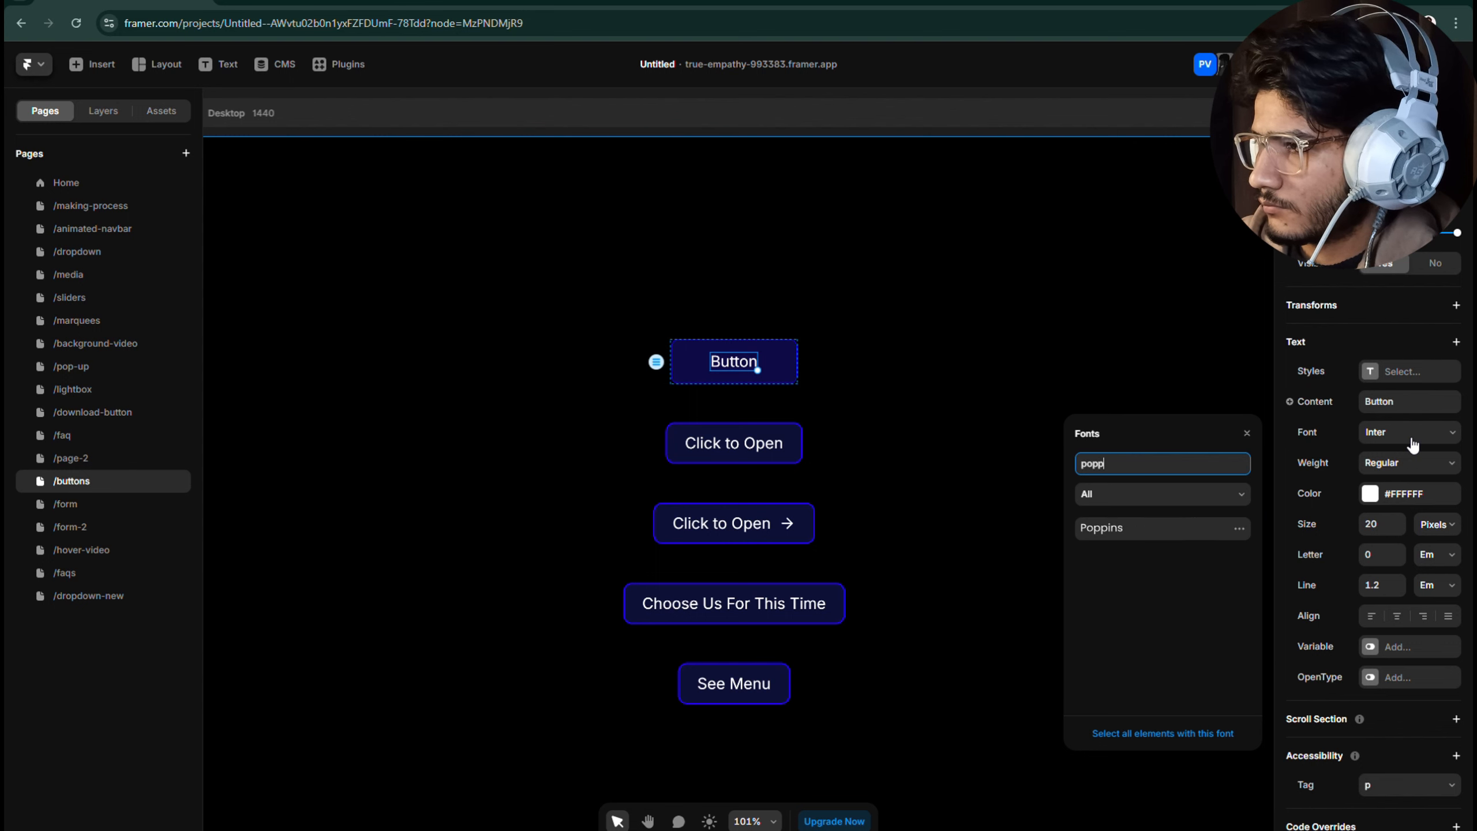
key("Down")
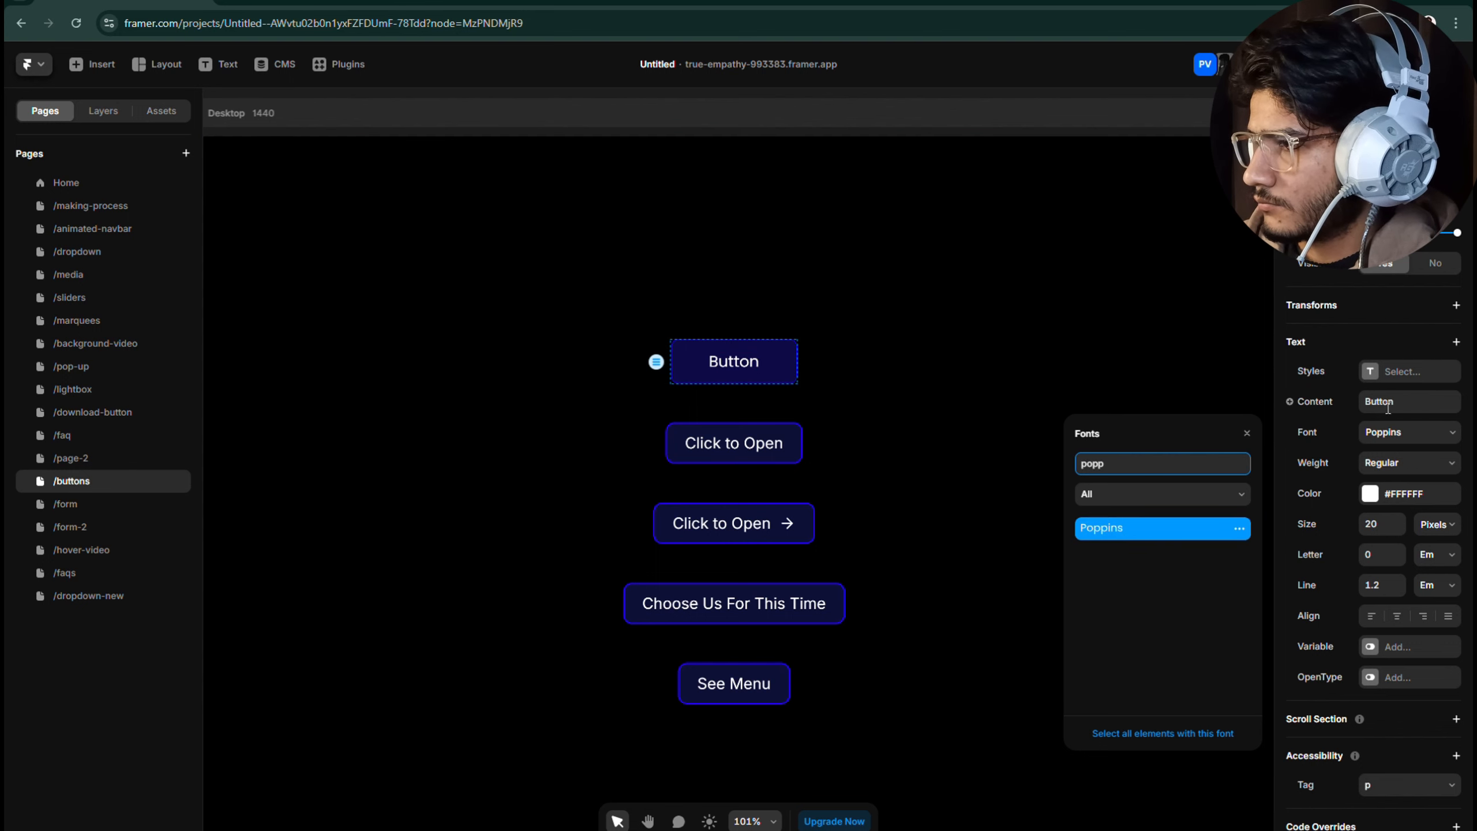
left_click(1247, 432)
left_click(1404, 463)
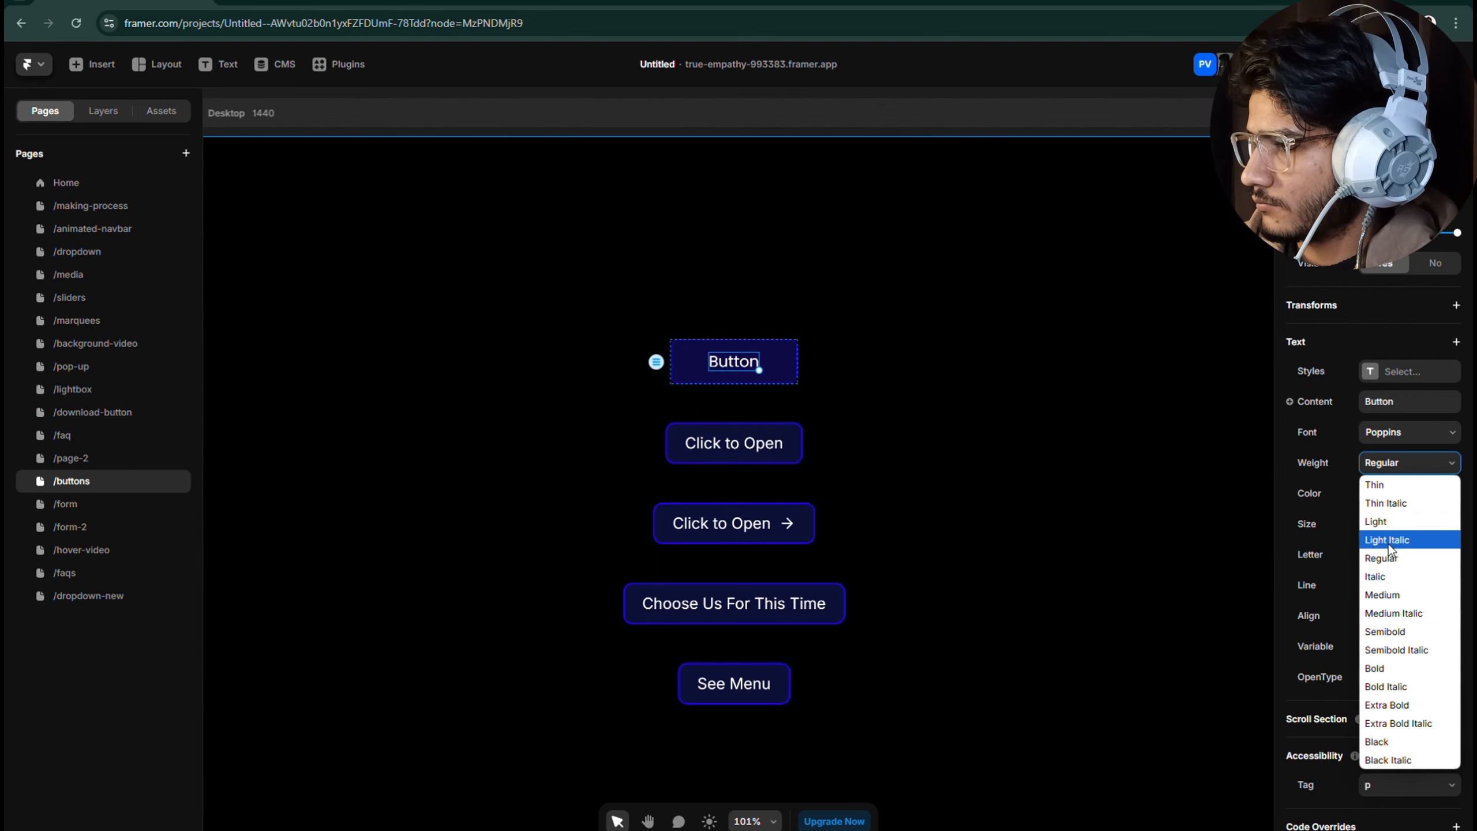
left_click(1389, 595)
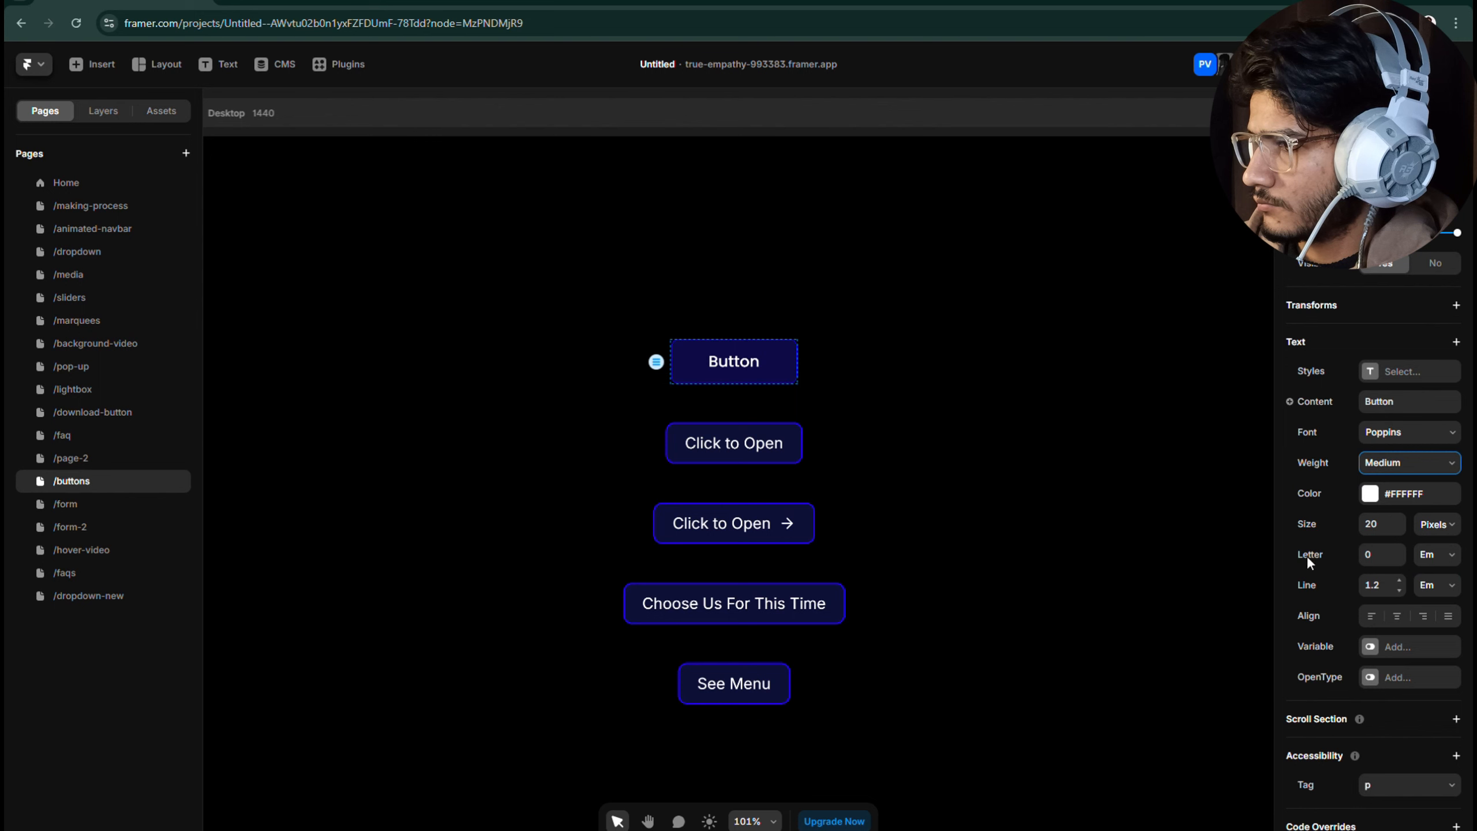
Step: Set both the width and the height of the new button frame to Fit Content
left_click(785, 362)
scroll(1362, 445, "up", 5)
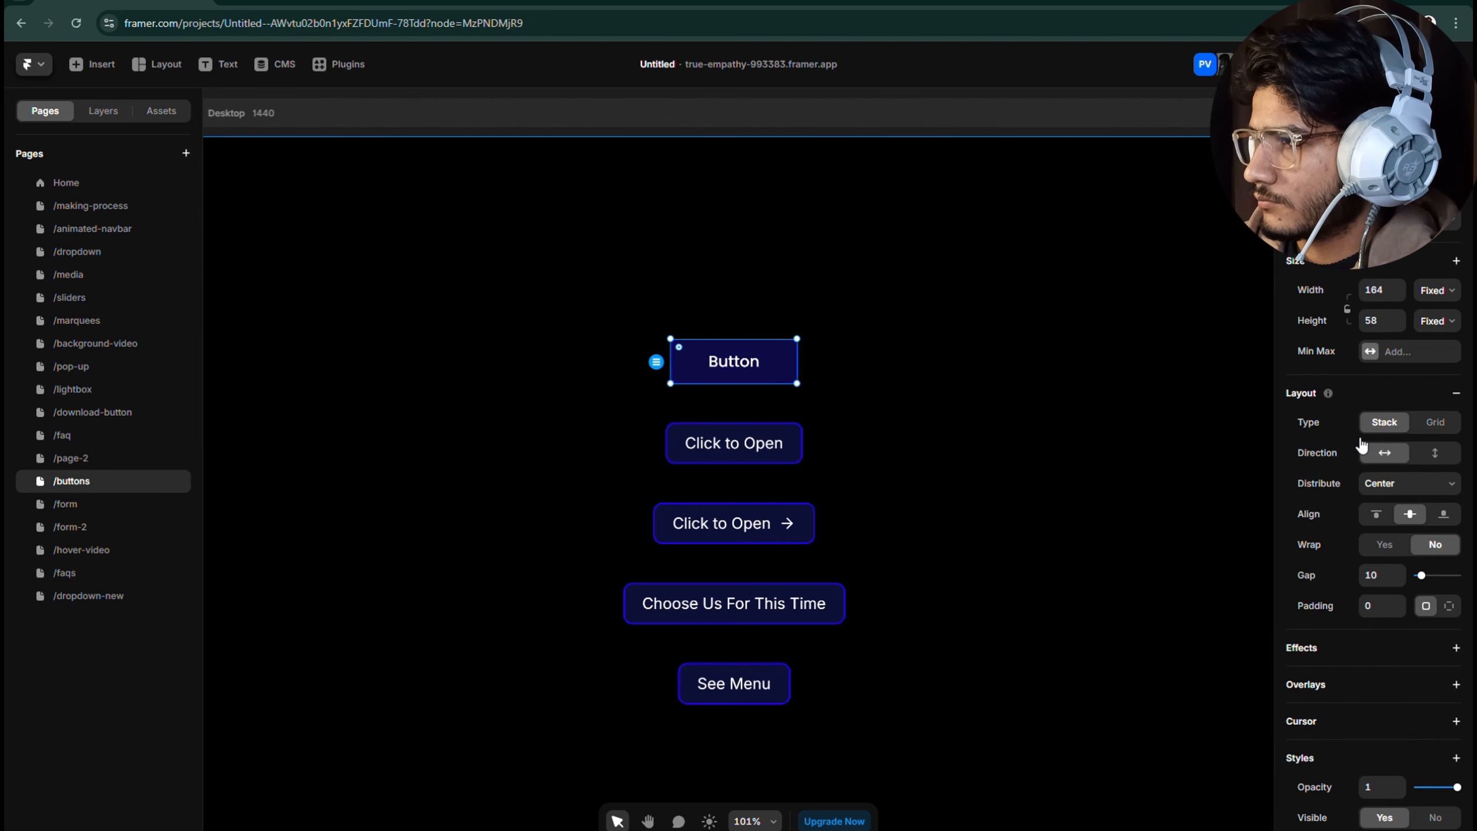
left_click(1436, 291)
left_click(1446, 339)
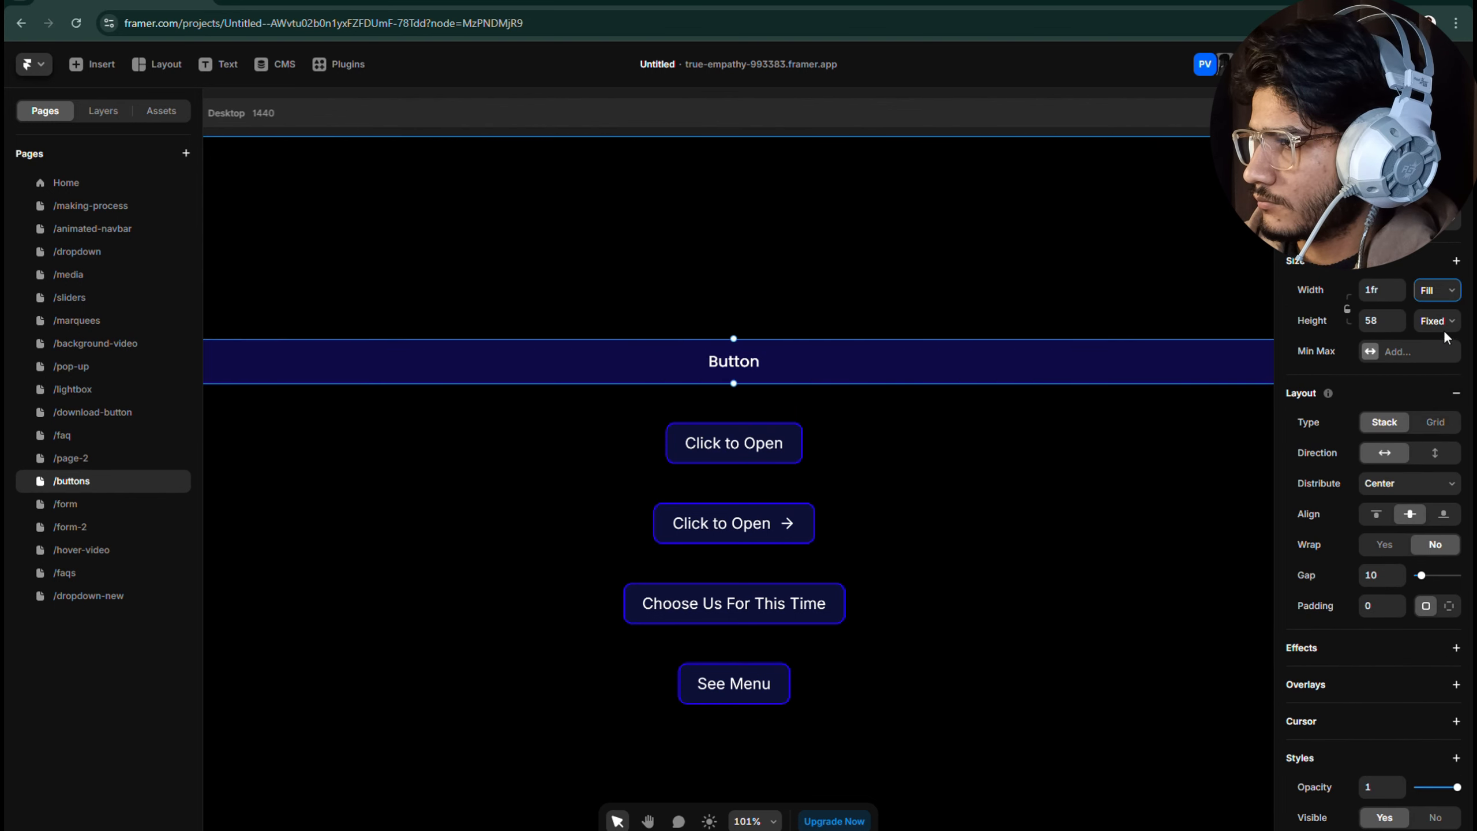
left_click(1441, 294)
left_click(1436, 312)
left_click(1449, 293)
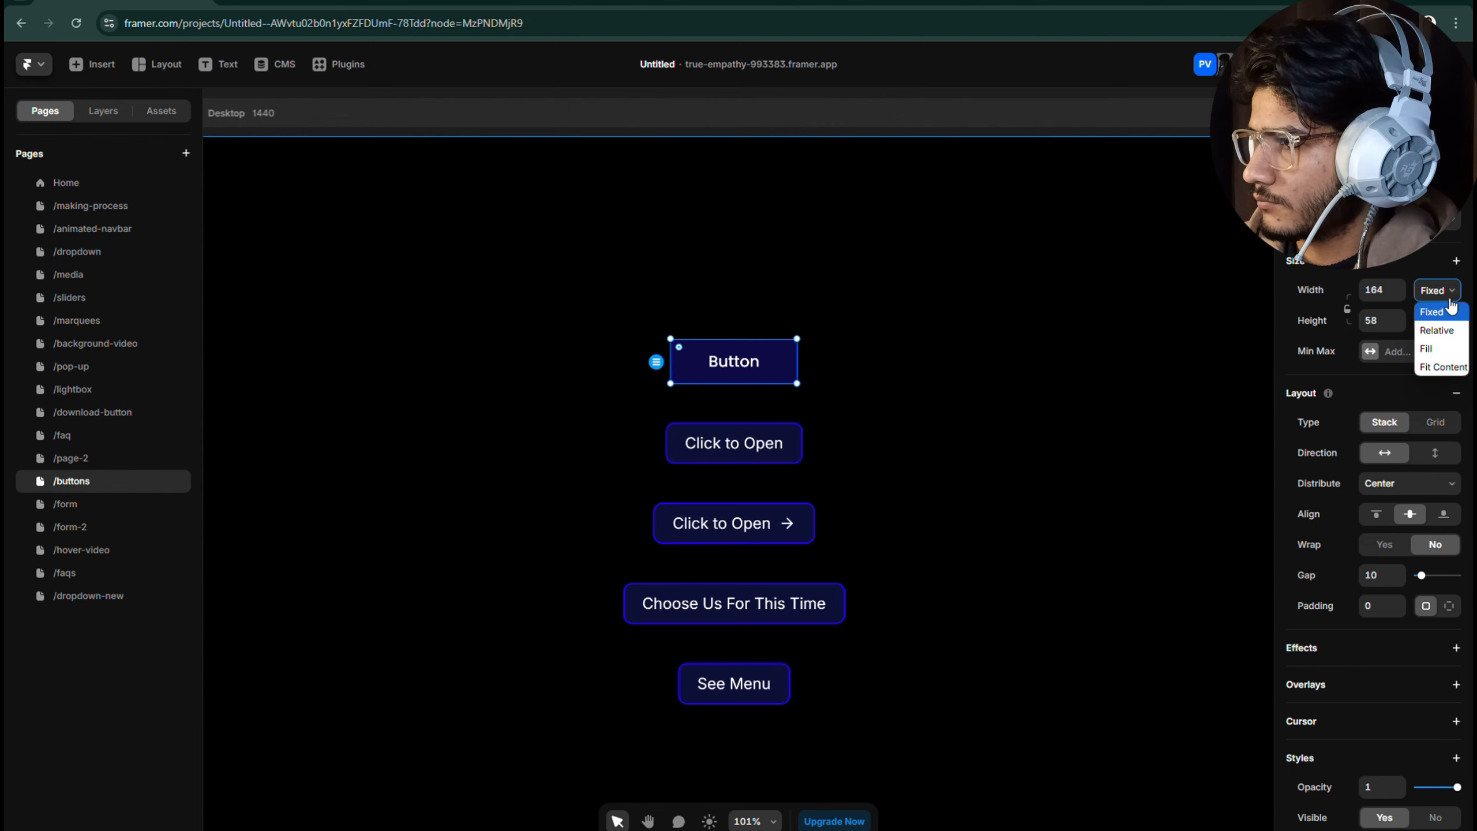
left_click(1444, 366)
left_click(1437, 320)
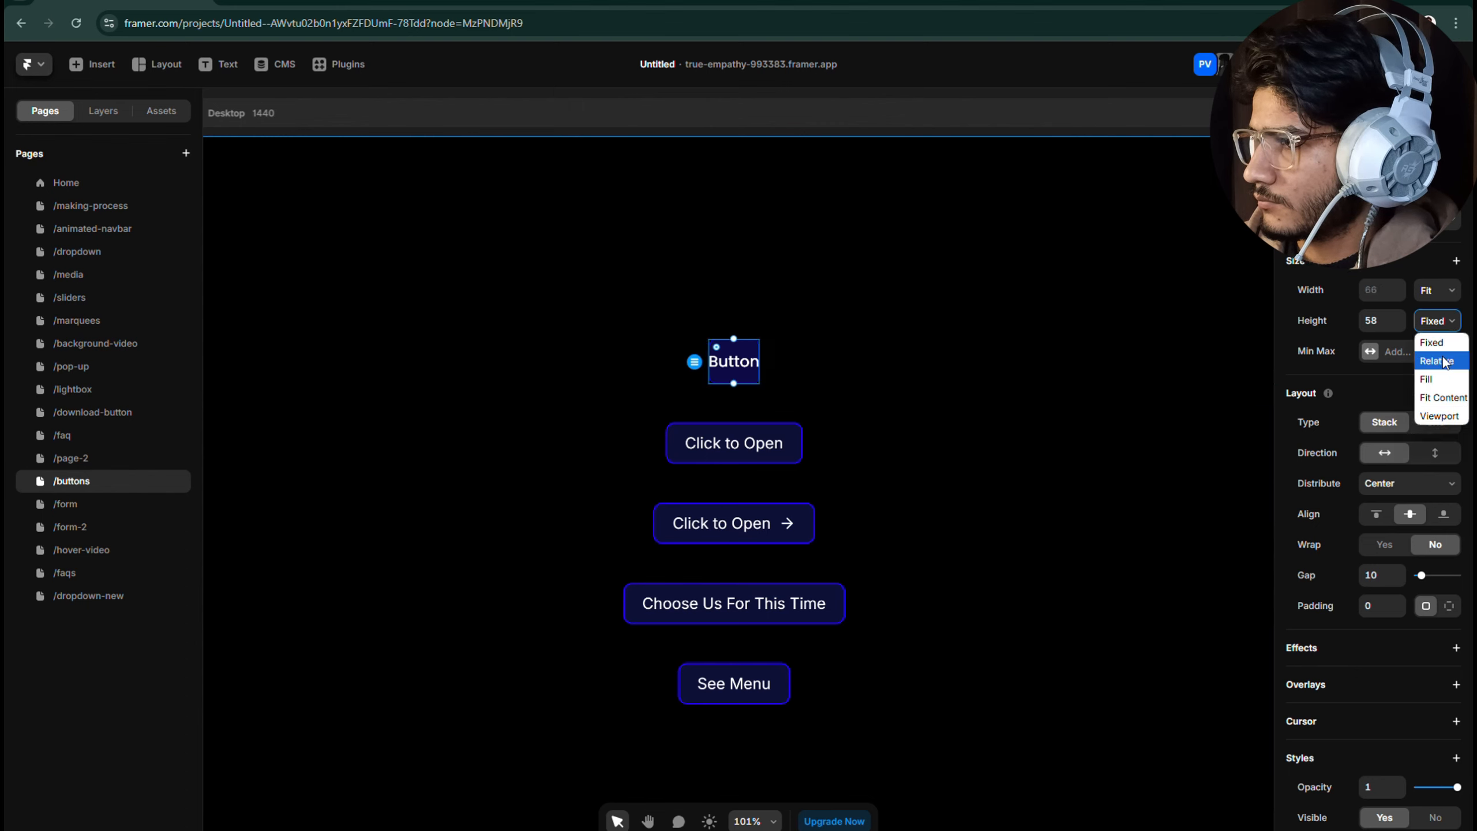
left_click(1442, 399)
Step: Switch the button frame to individual side padding, with 10 at the top and 25 on the right
left_click(1449, 607)
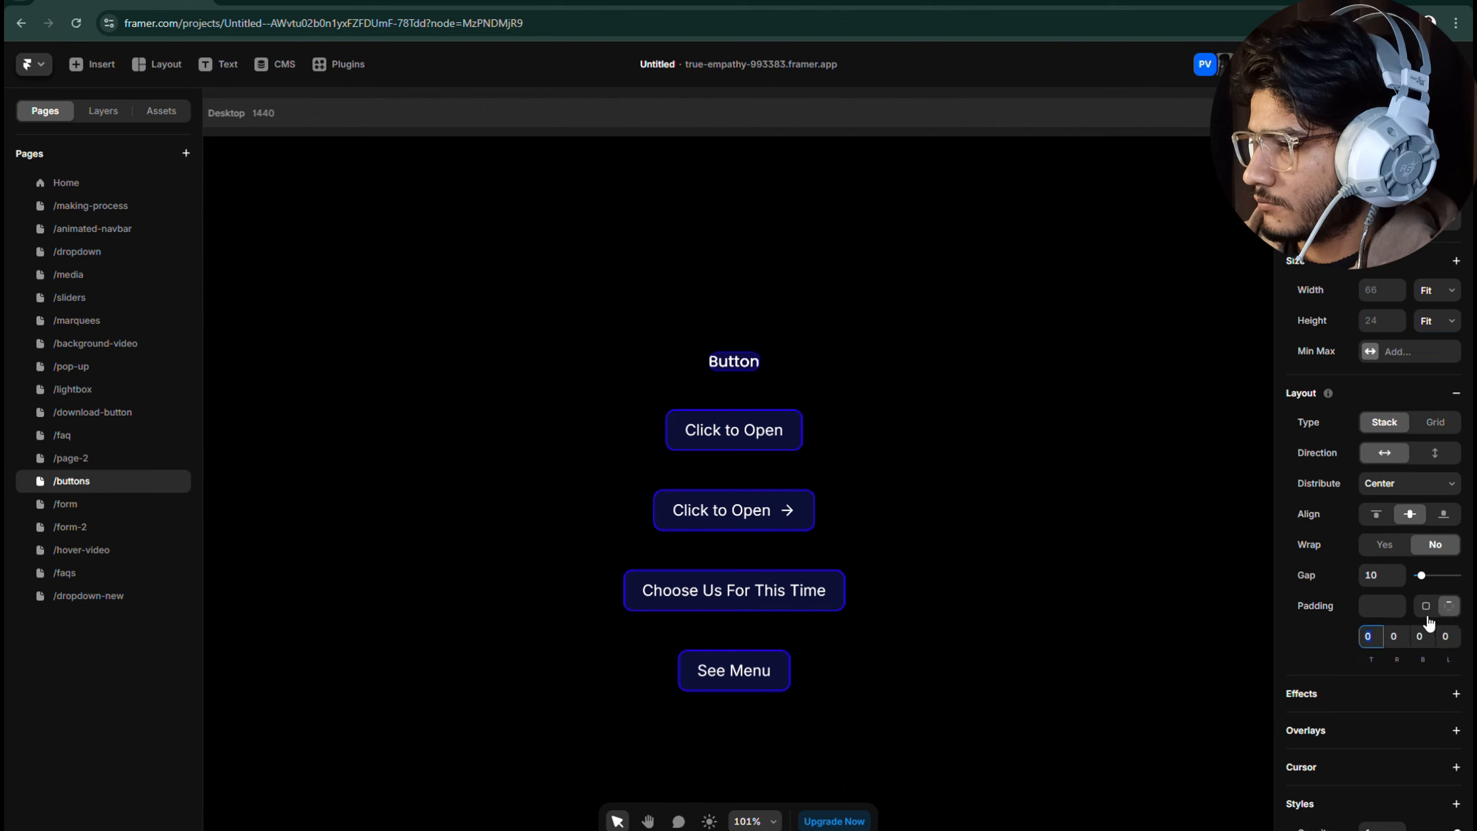
type("10")
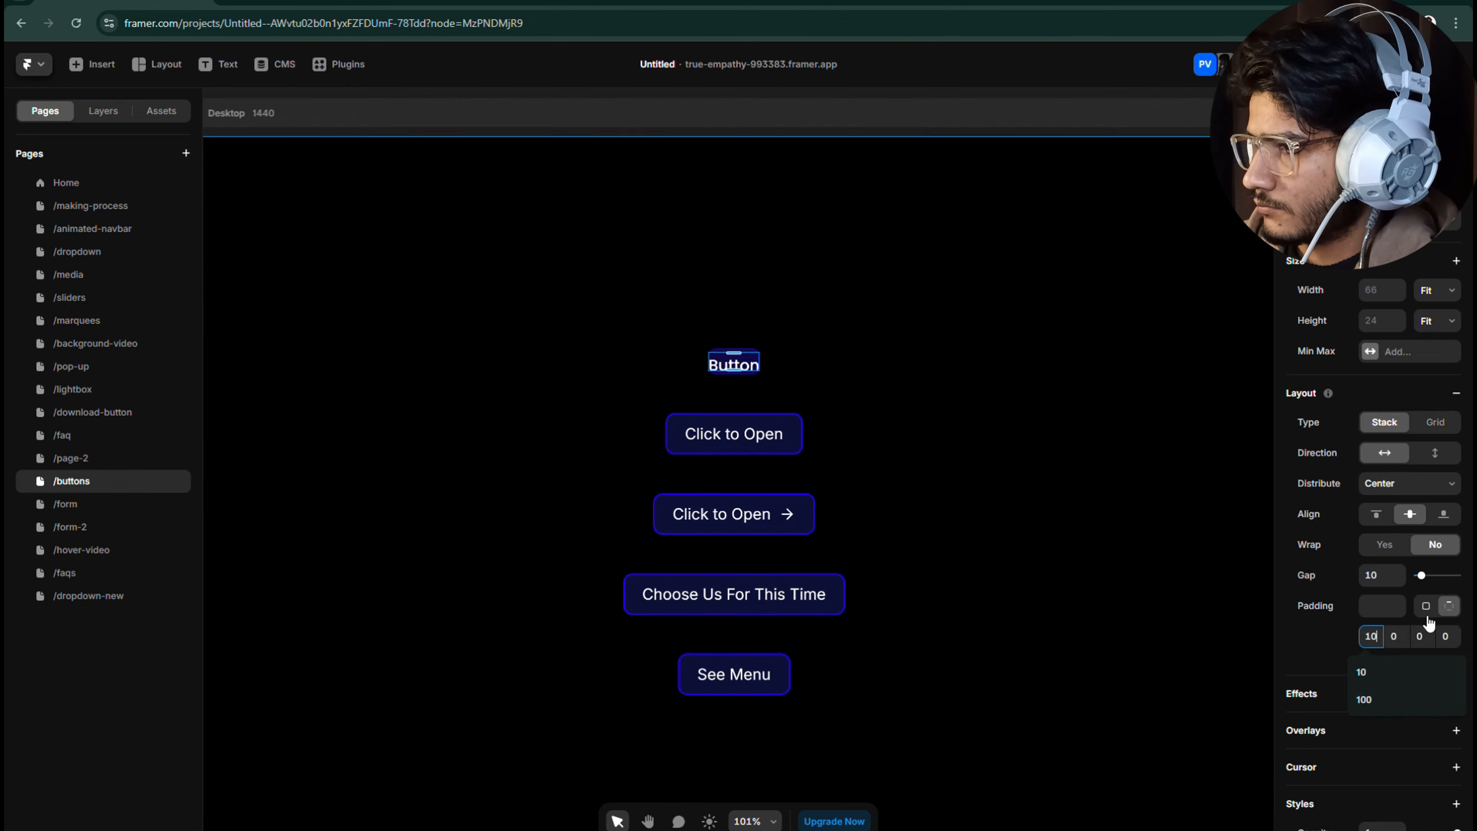
left_click(1402, 630)
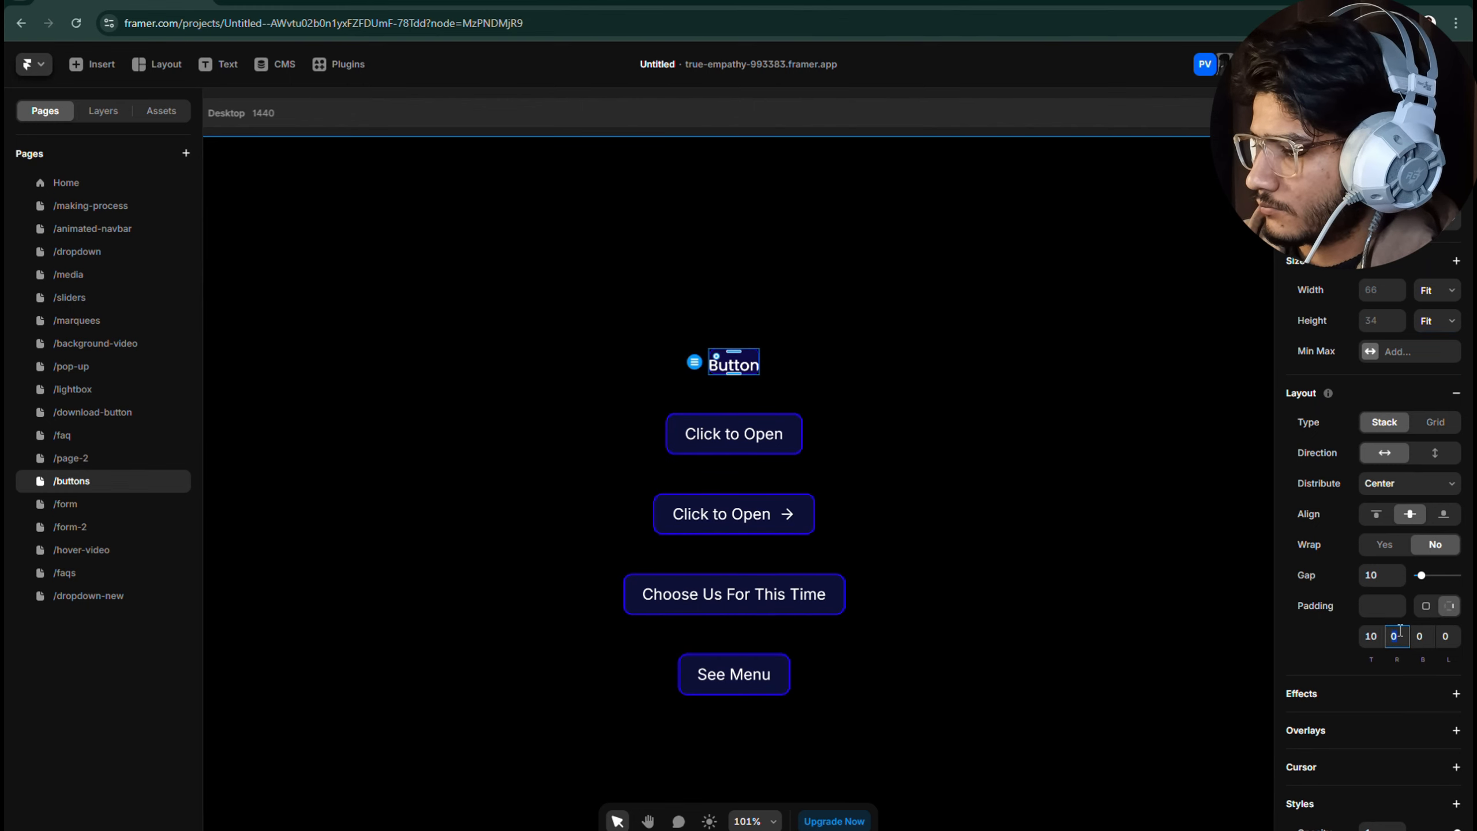
type("10")
key("BackSpace")
key("BackSpace")
type("25")
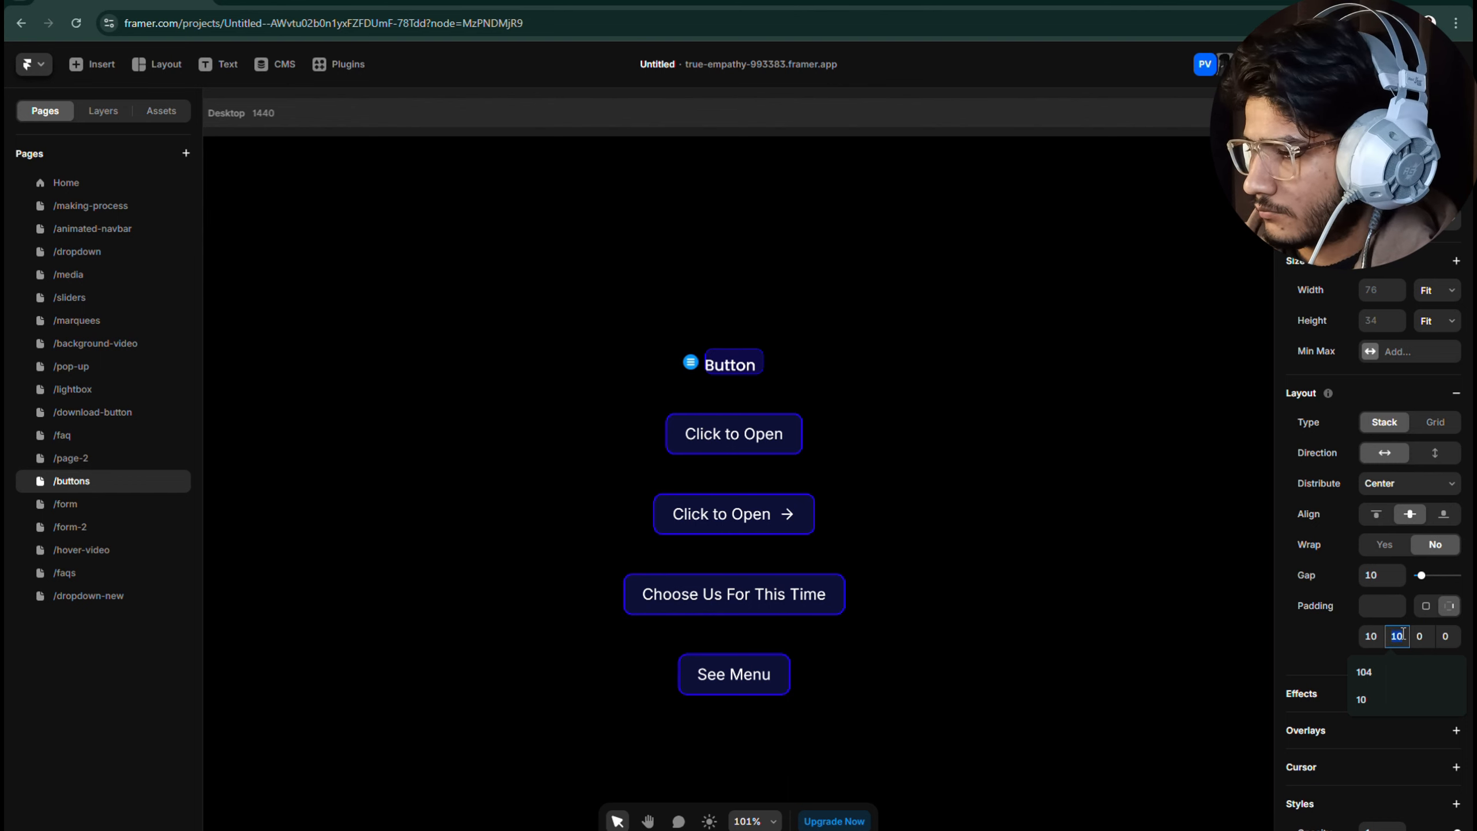
key("Return")
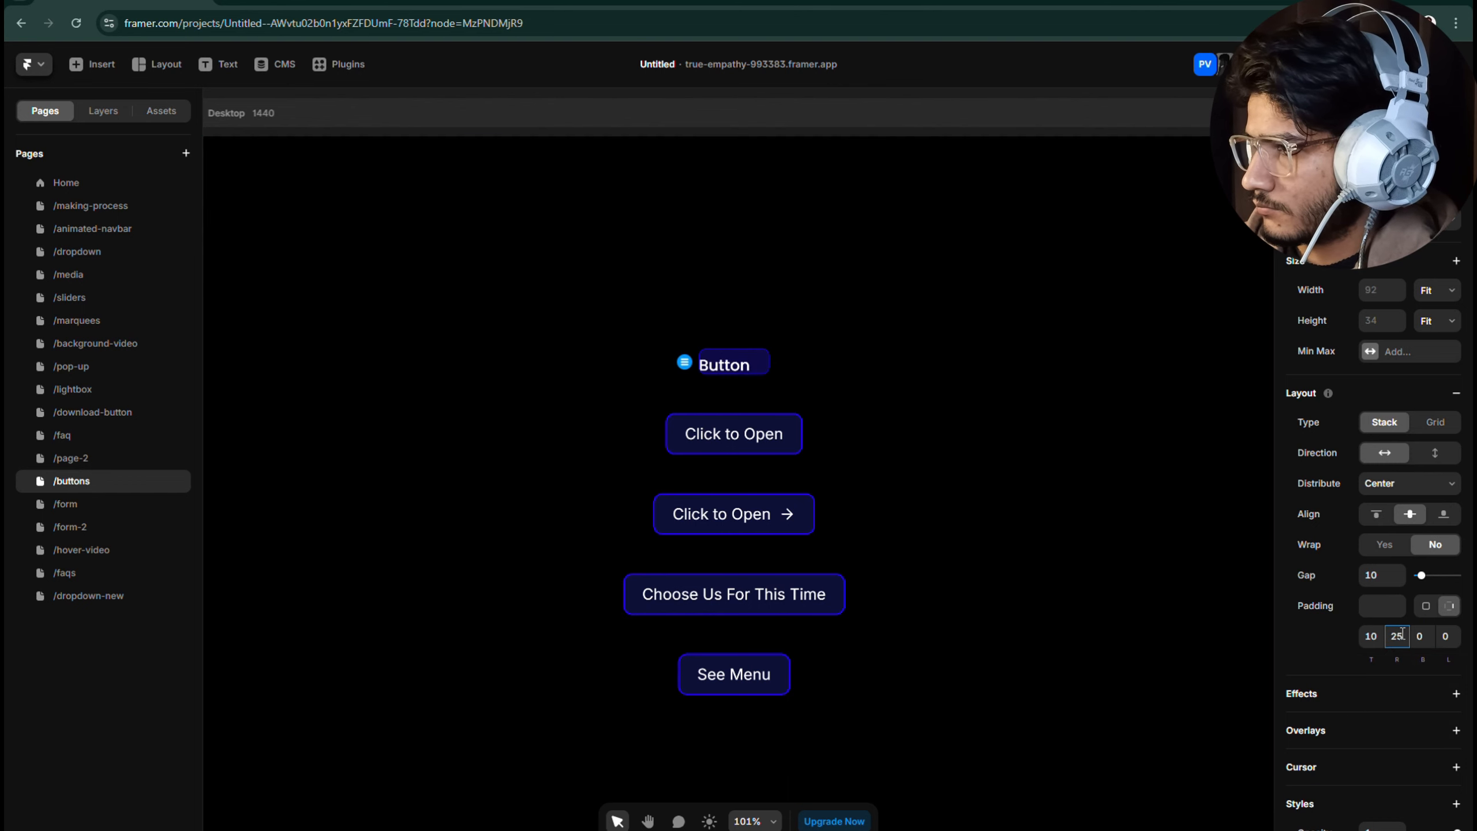
Step: Set the button frame's bottom padding to 10 and its left padding to 25
left_click(1425, 638)
type("10")
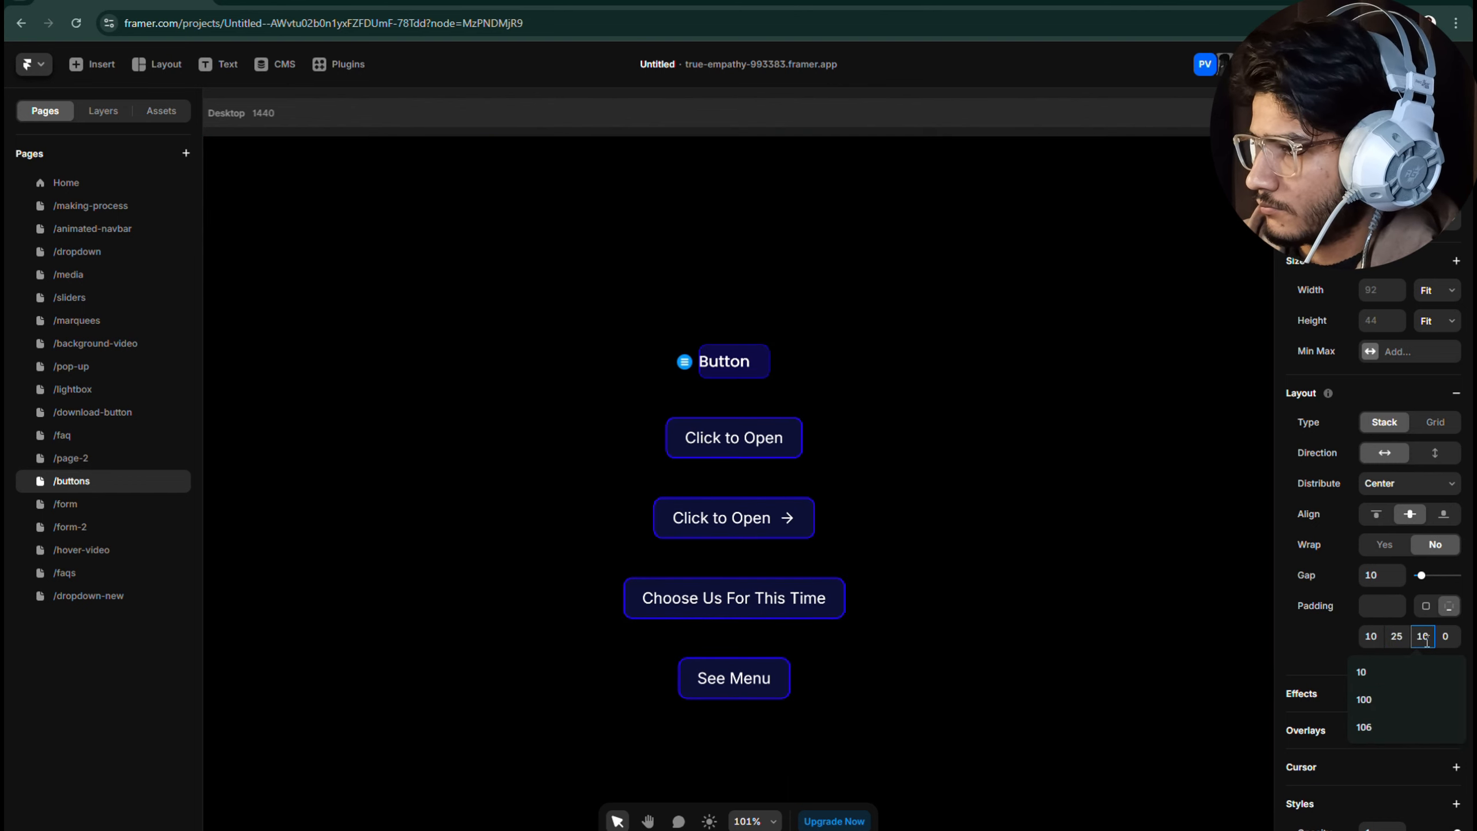
left_click(1447, 636)
type("25")
key("Return")
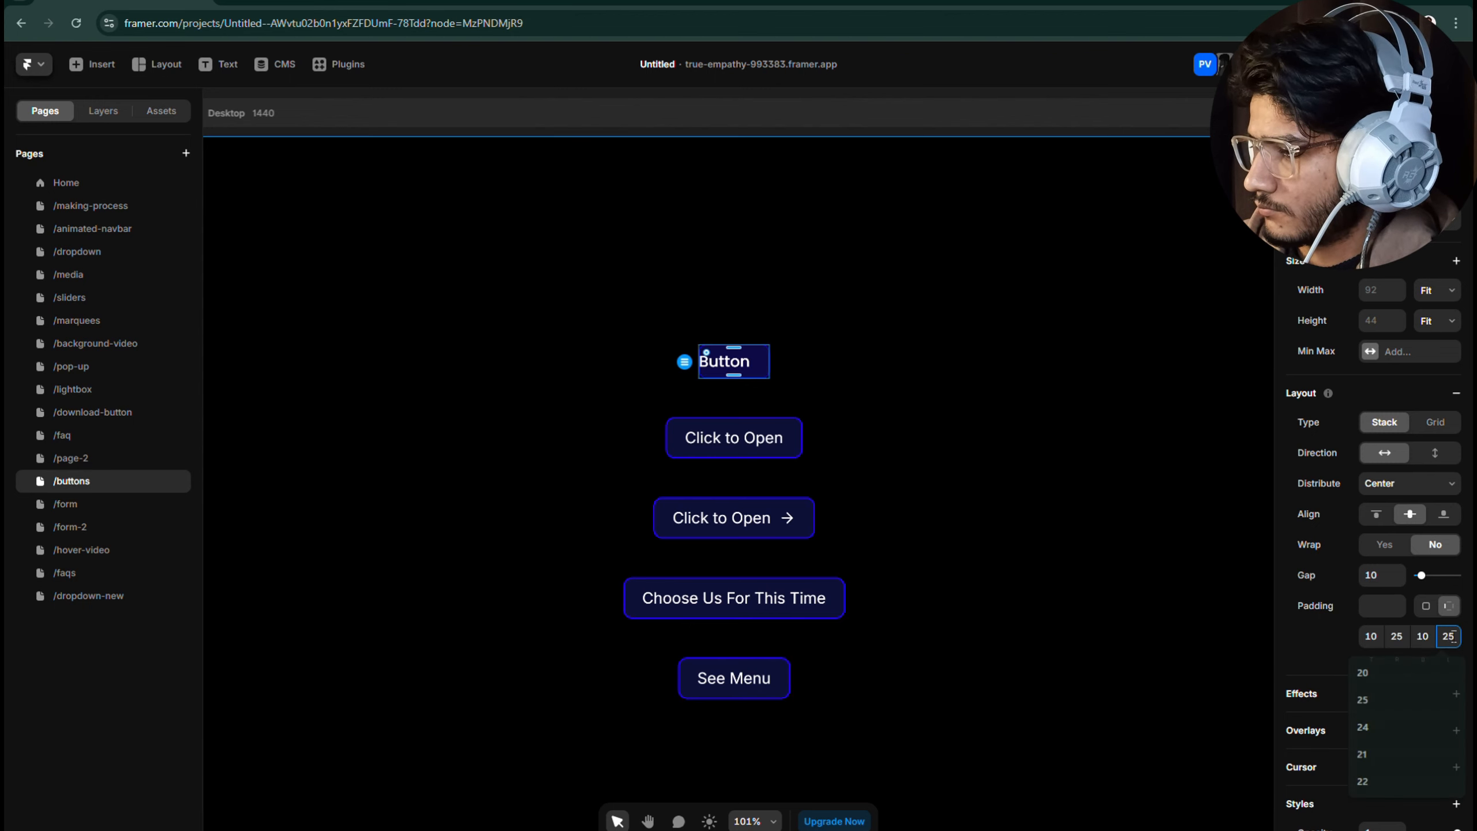
left_click(787, 331)
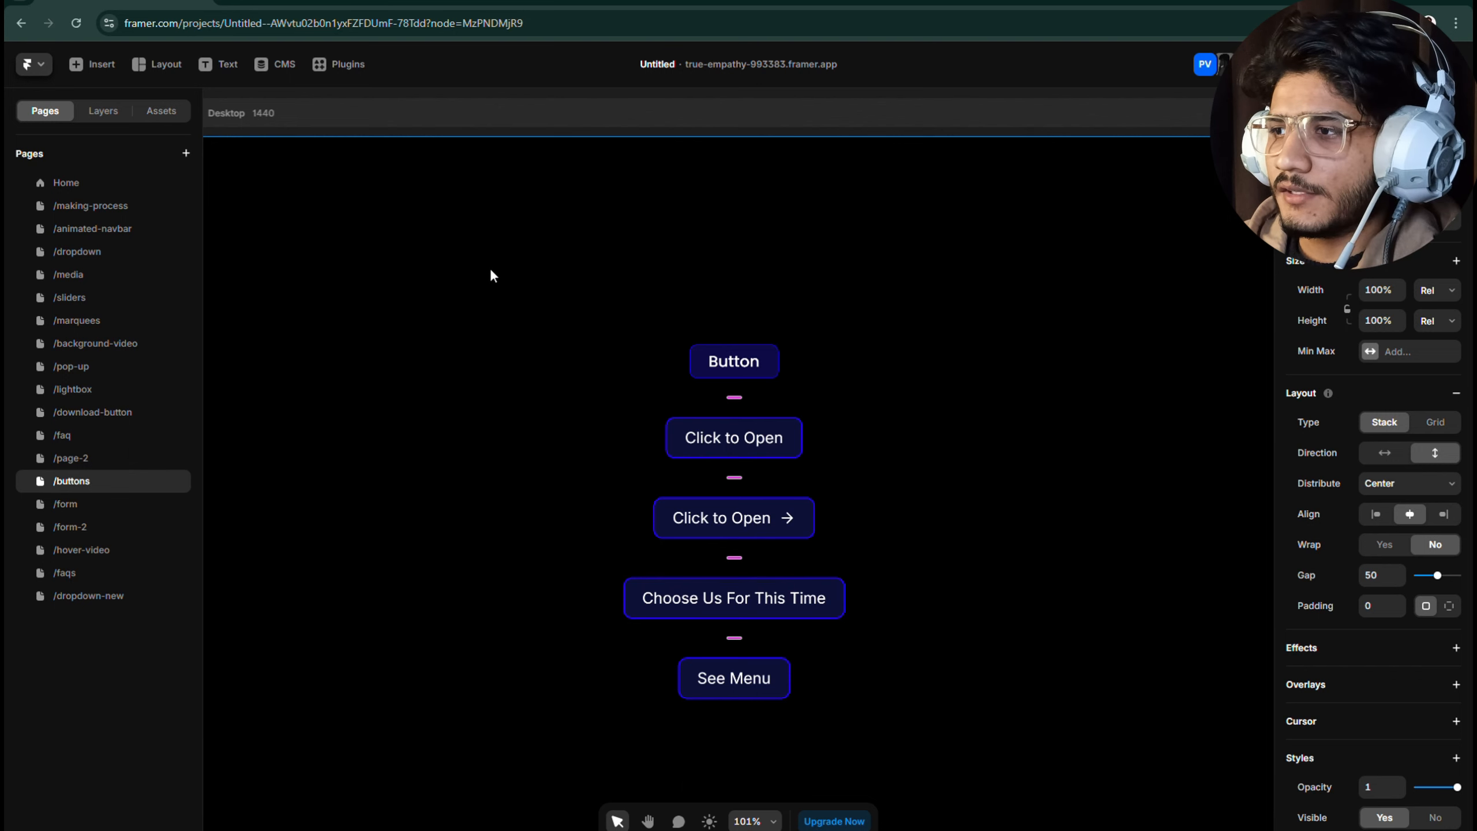
Step: Rename the new button's nested Stack layer as "button"
left_click(103, 110)
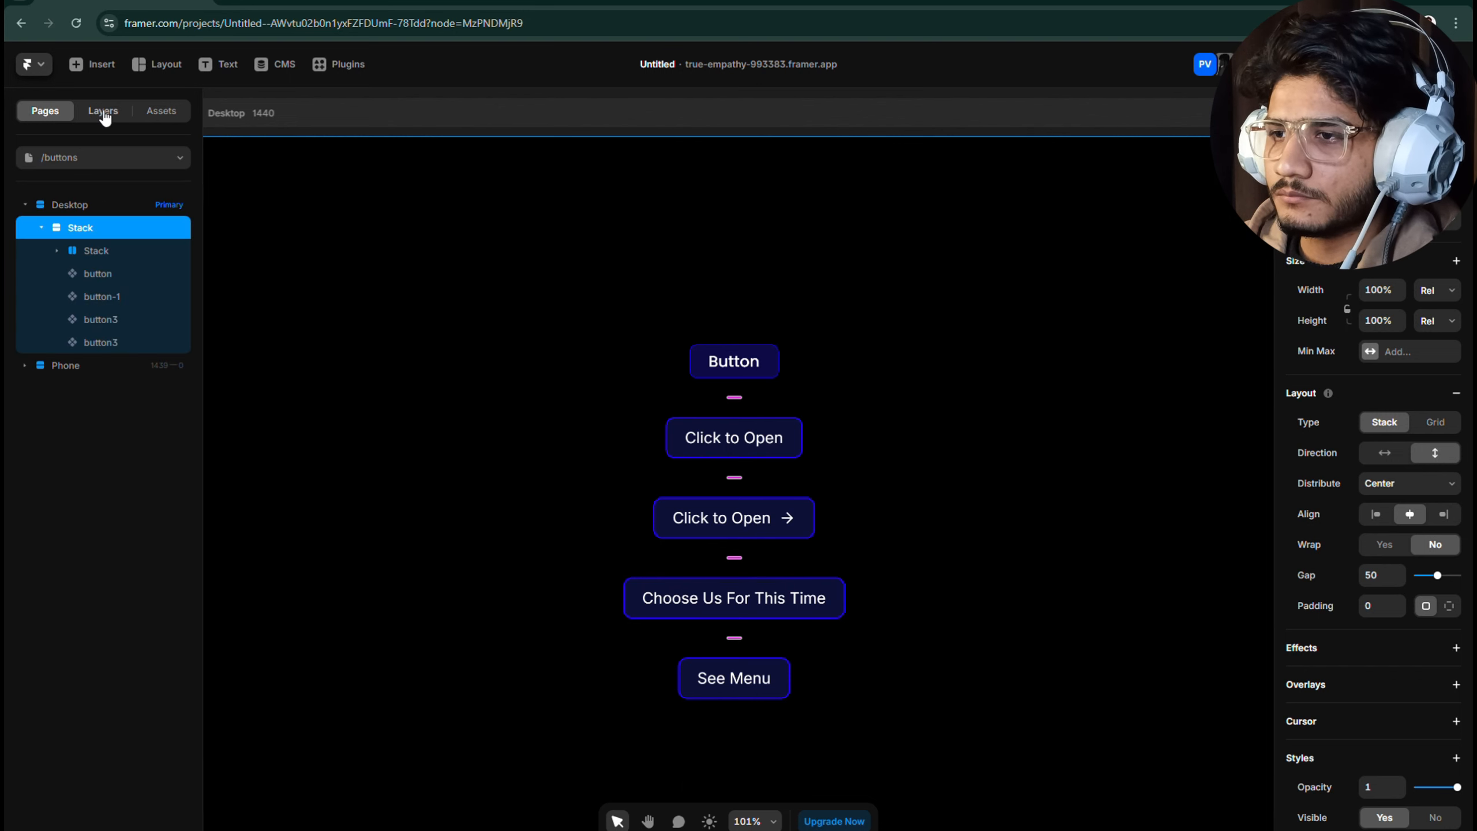
left_click(94, 251)
double_click(93, 250)
type("button")
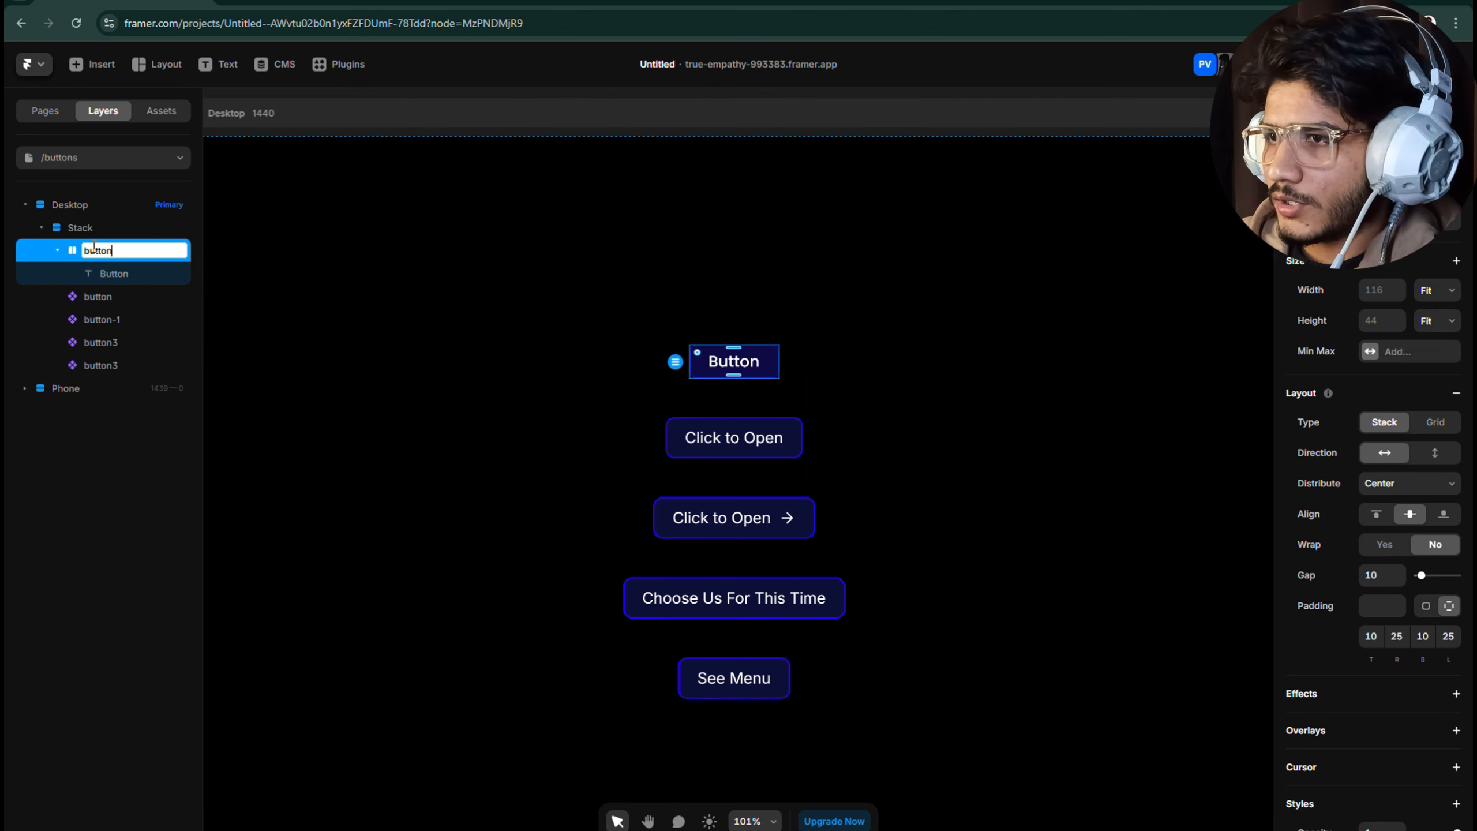
key("Return")
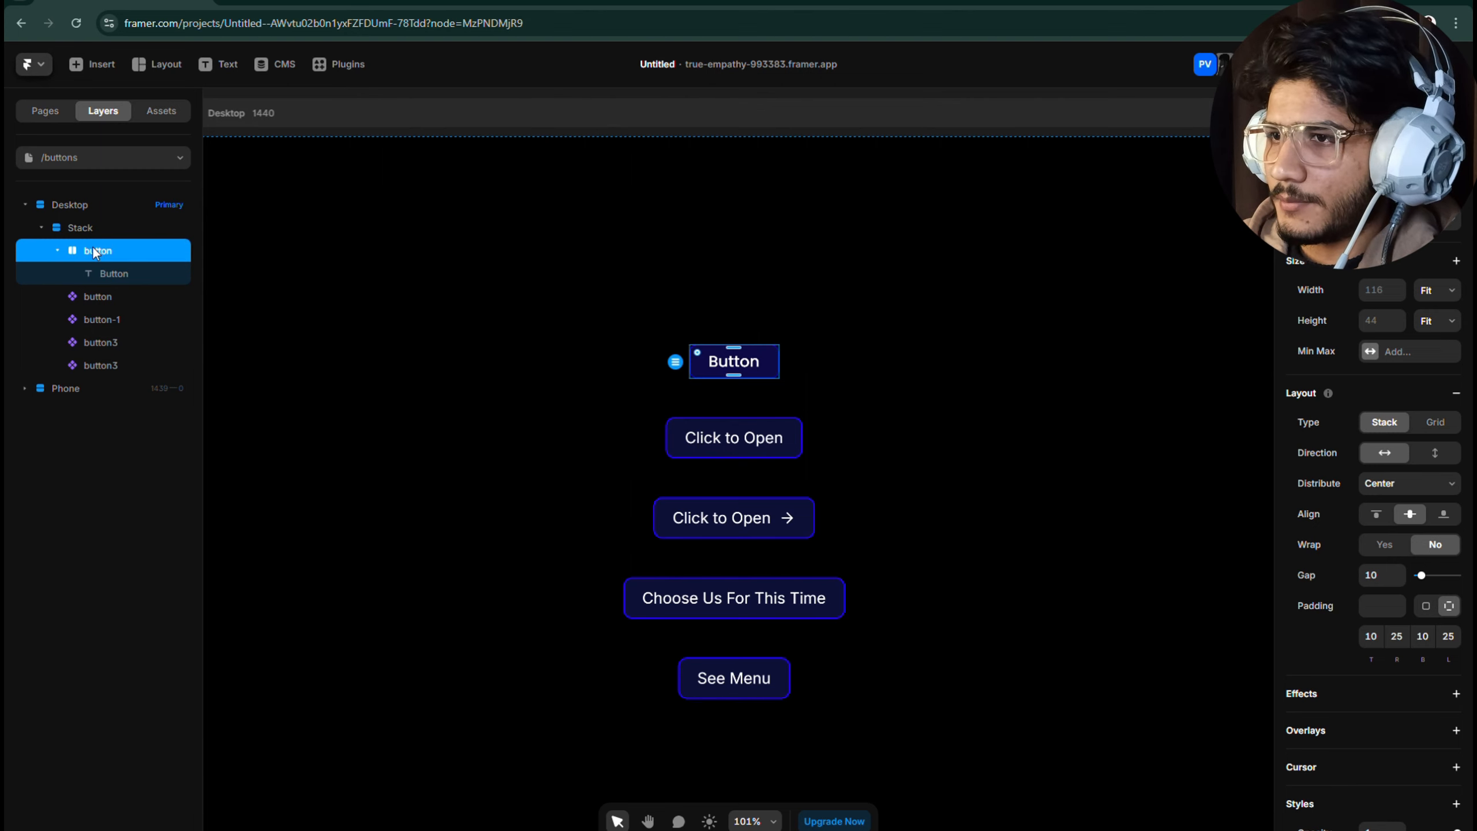
Step: Create a component named "button" from the renamed button stack
left_click(58, 251)
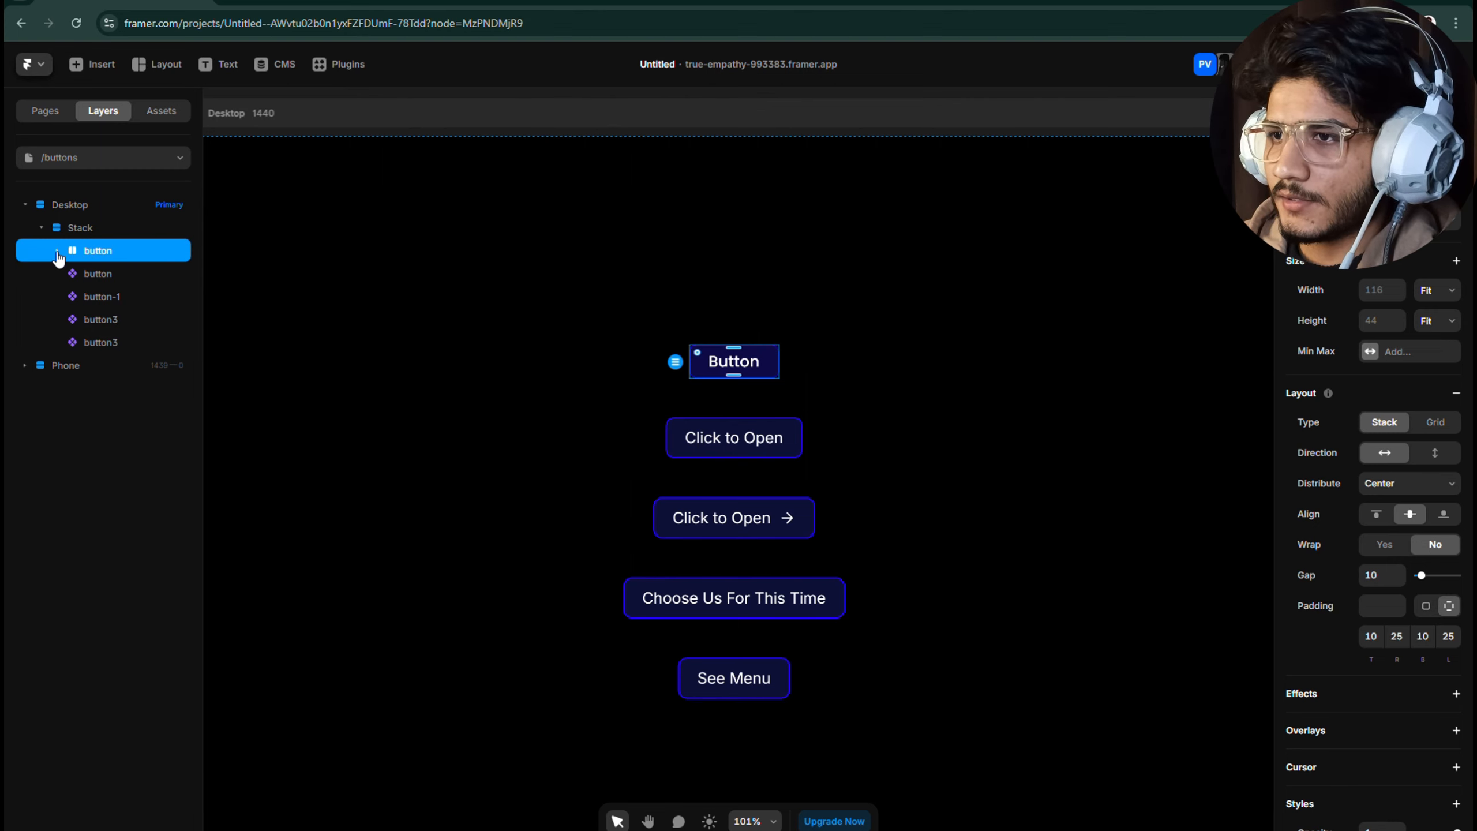
right_click(100, 250)
left_click(146, 294)
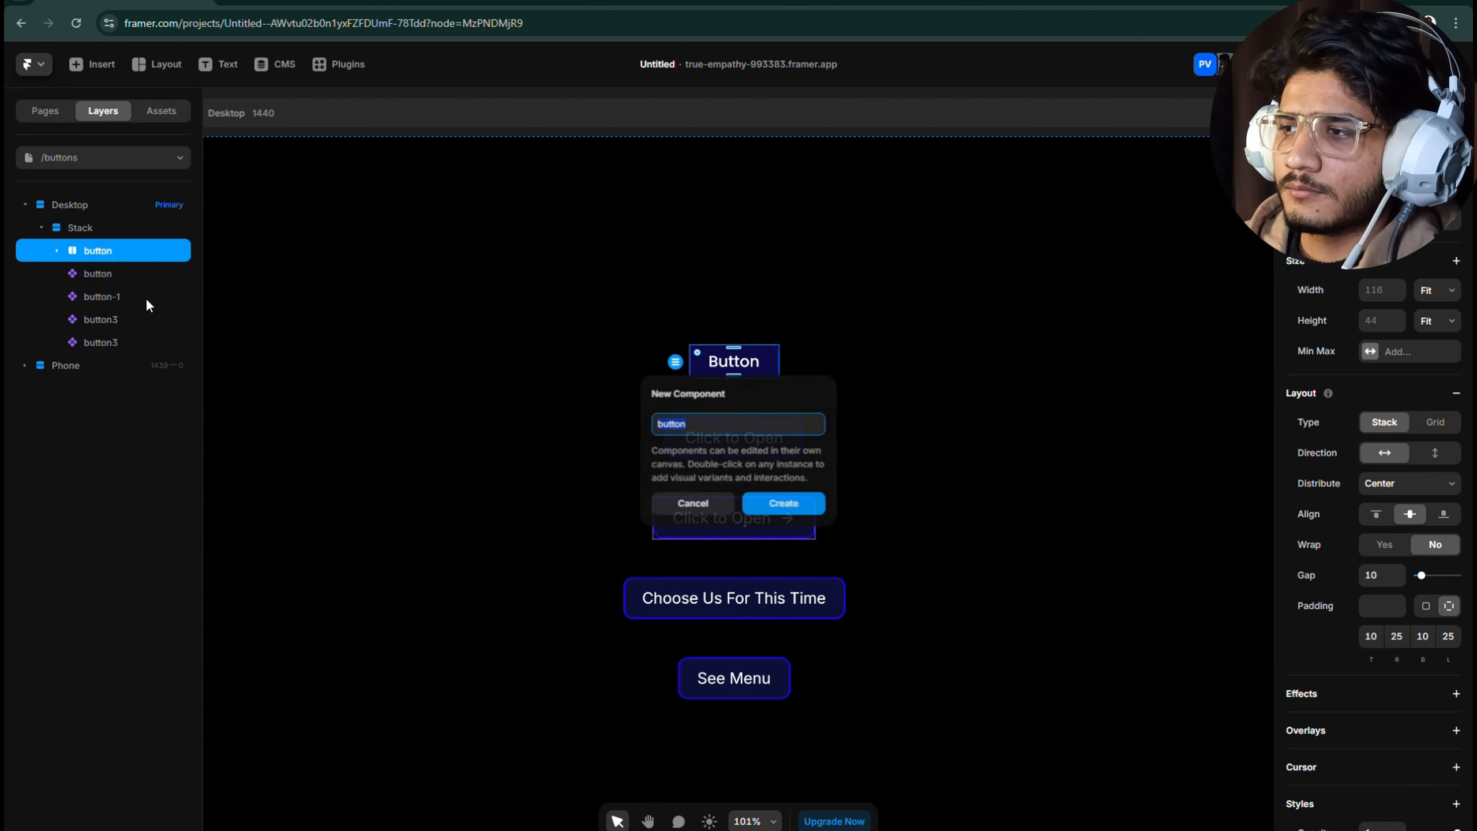
left_click(784, 501)
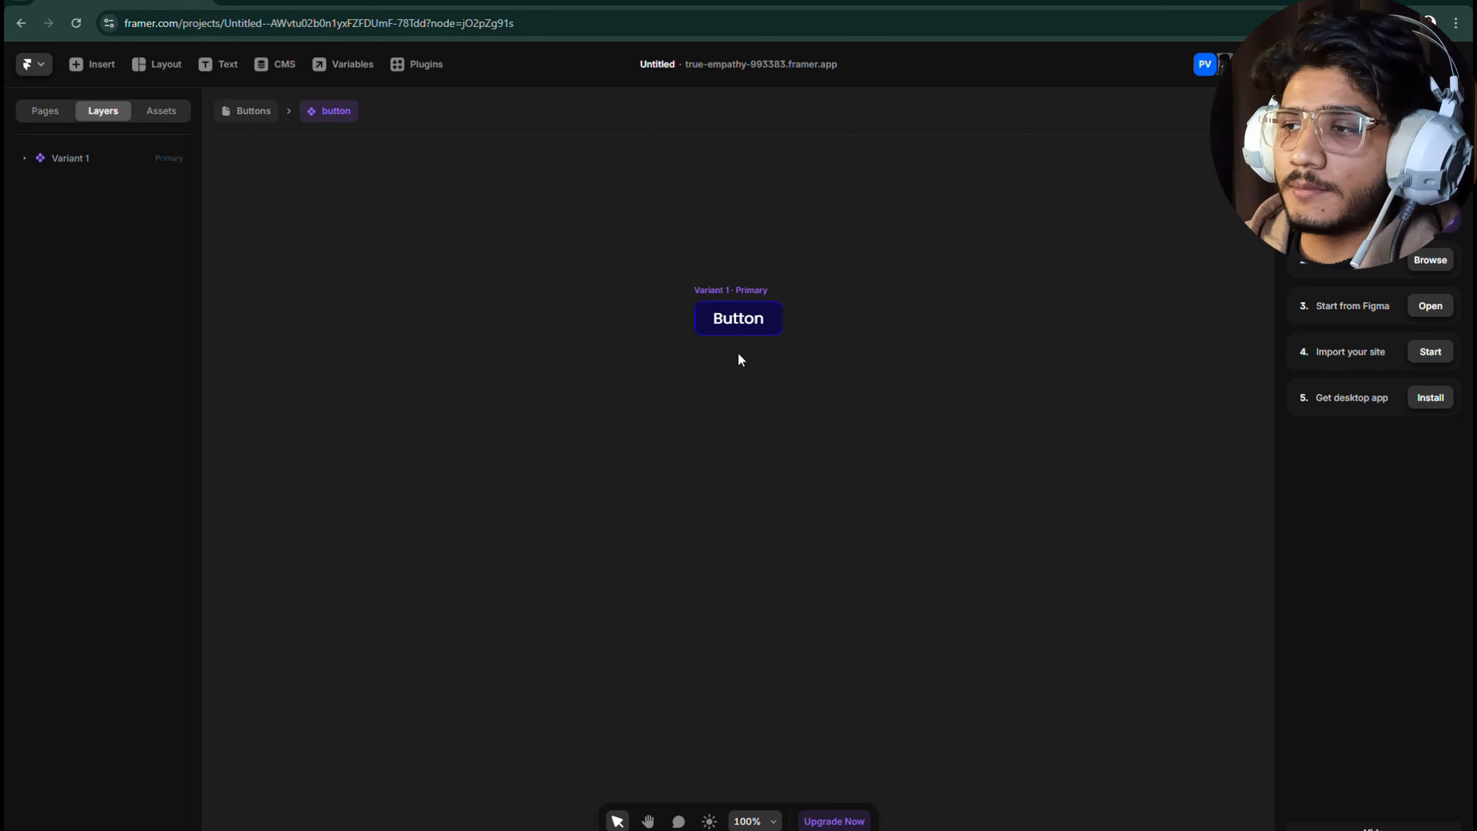
Step: Add a Hover state to the button component's primary variant
left_click(730, 307)
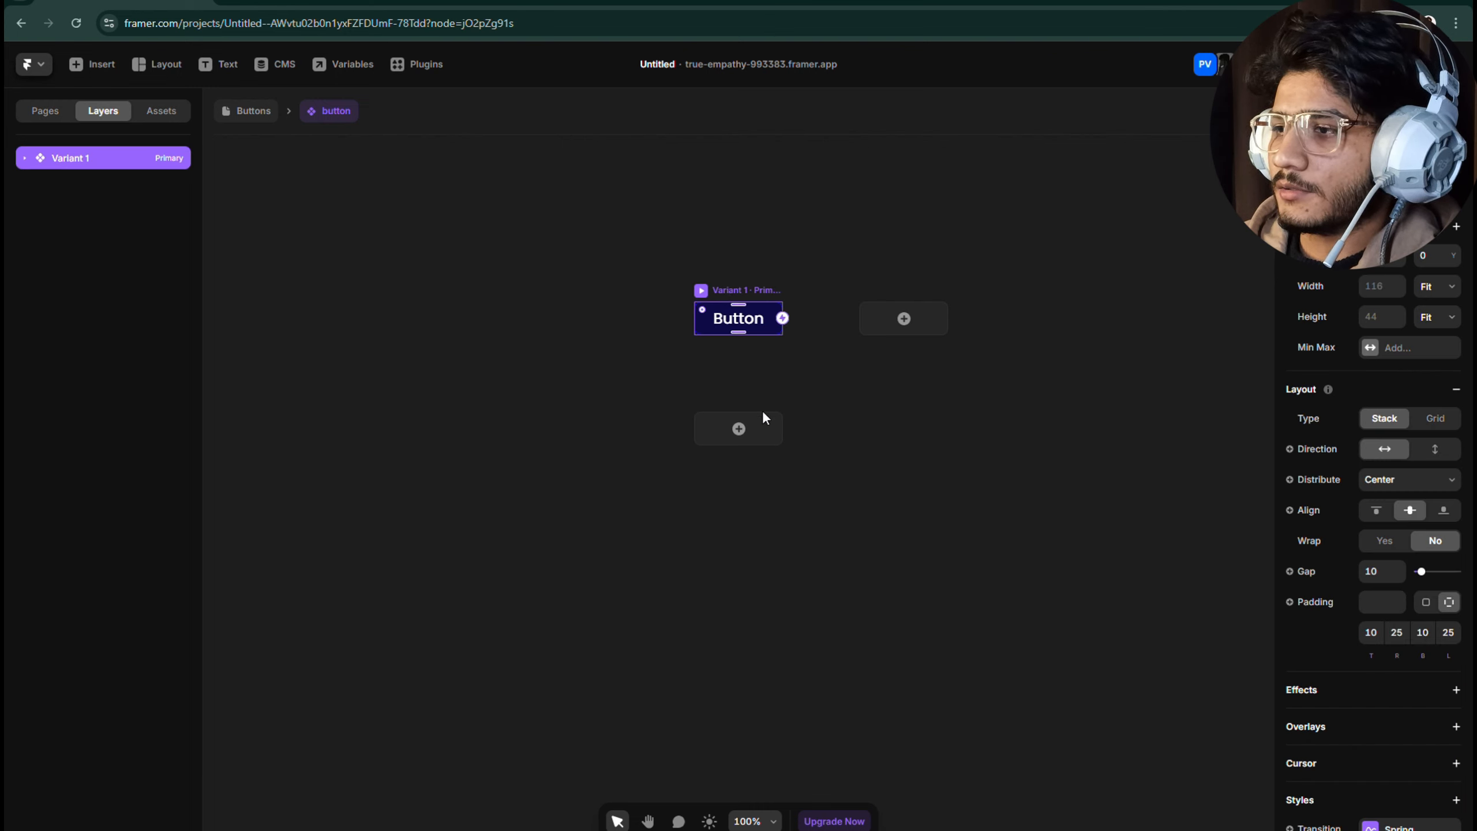
left_click(746, 427)
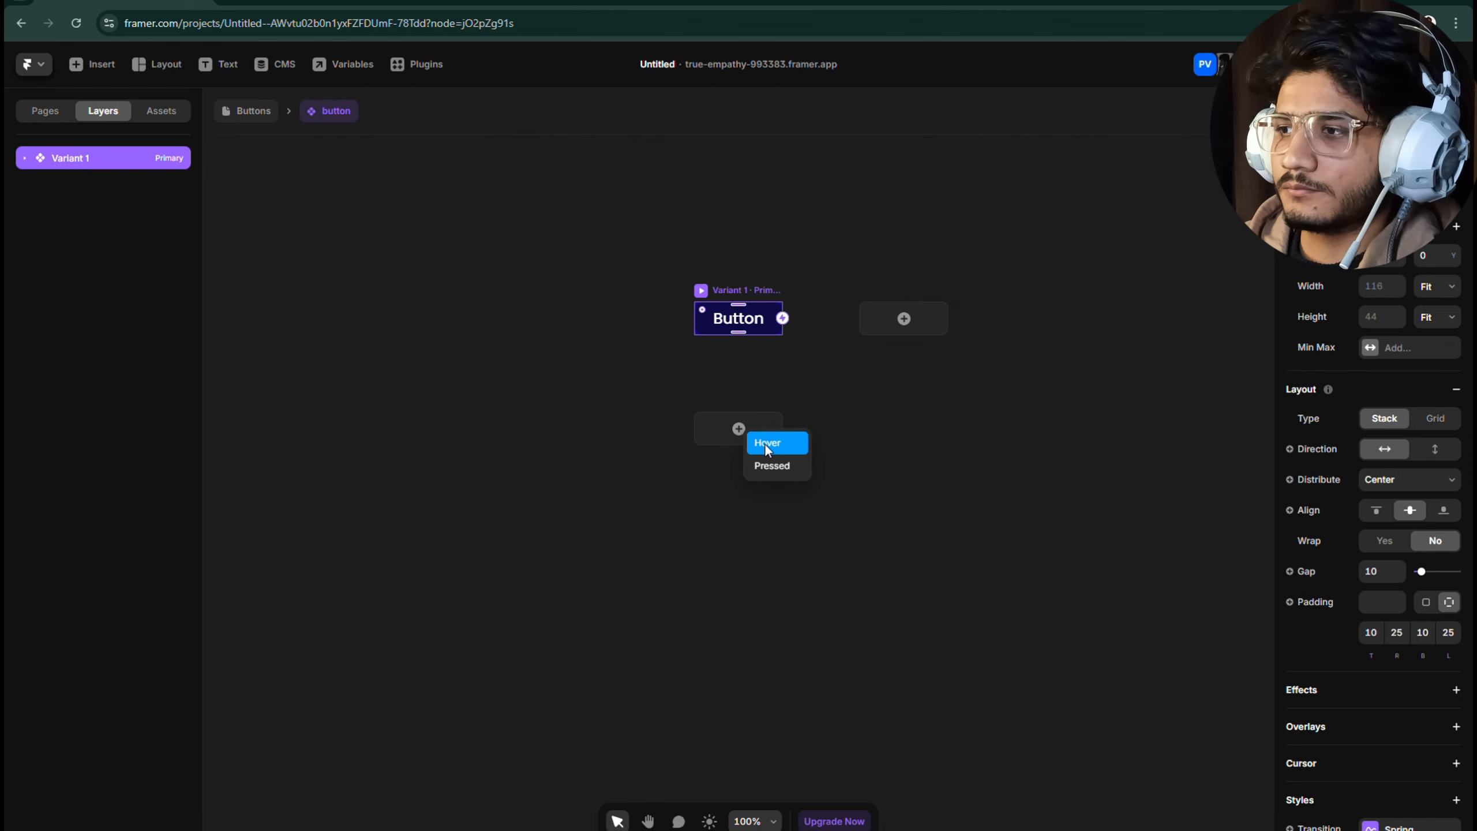
left_click(765, 443)
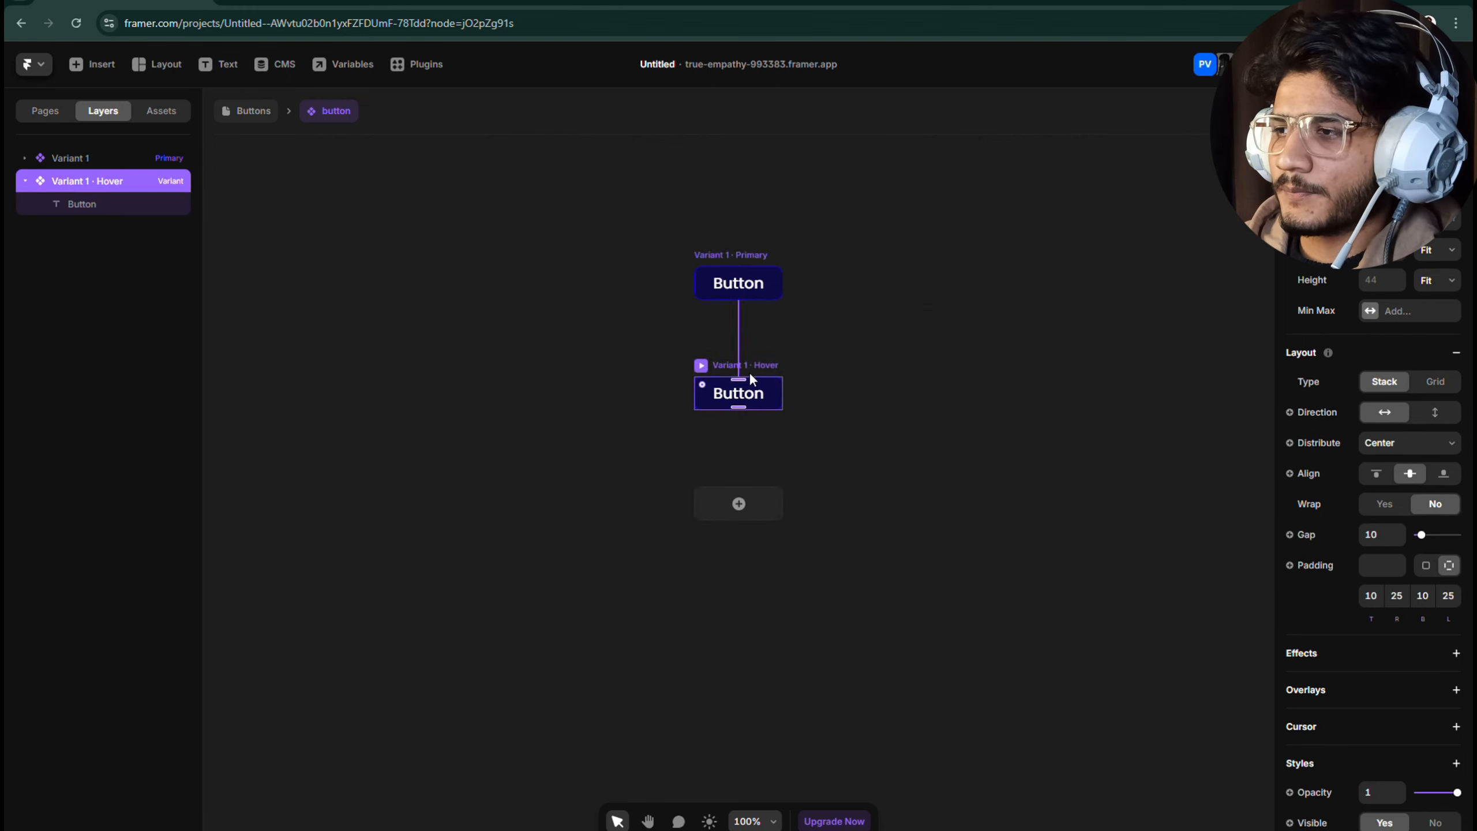
Step: Change the border color of the button's Hover variant to light grey #D1D1D1
scroll(748, 371, "up", 5)
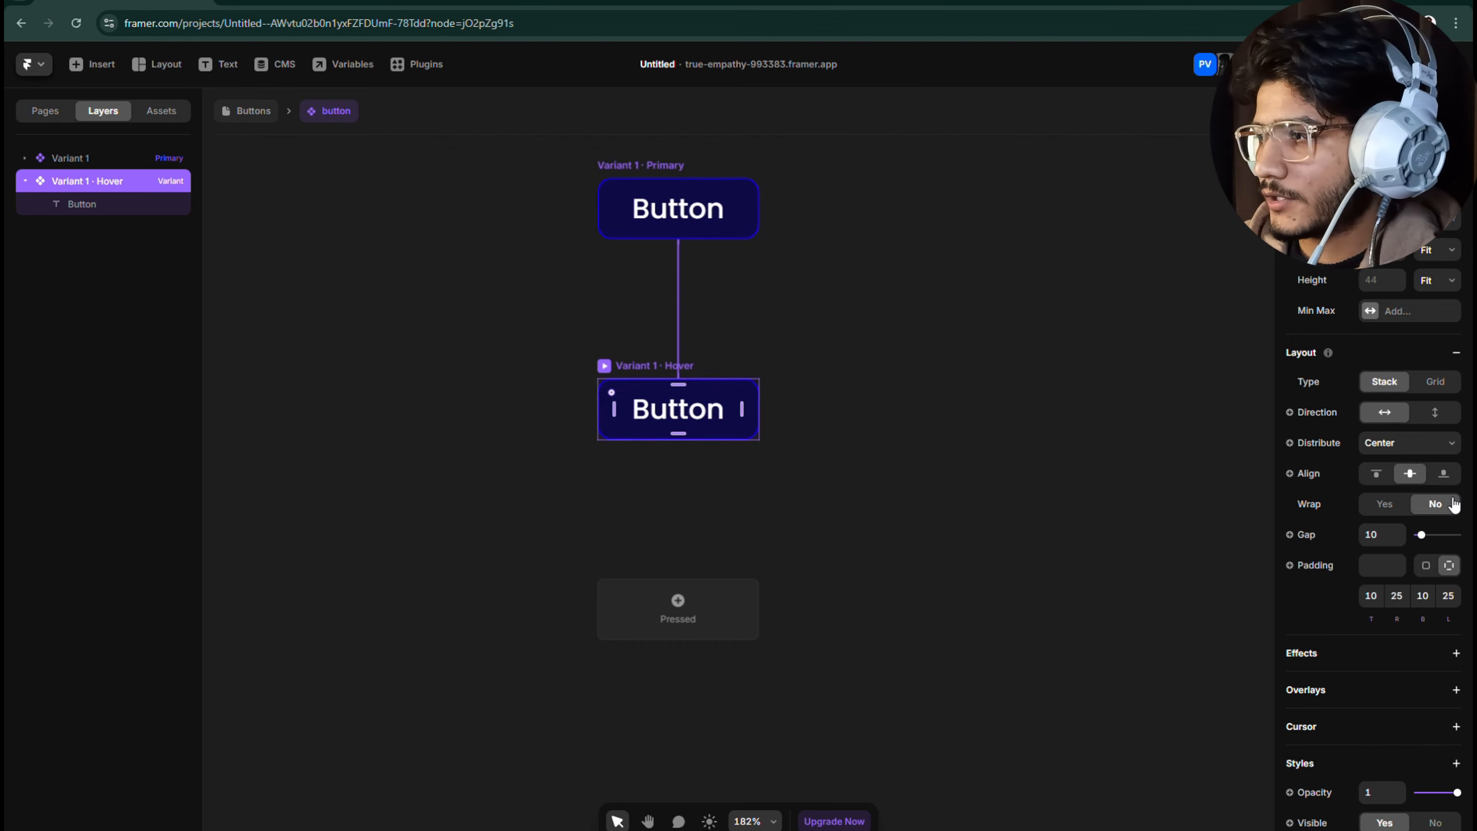
scroll(1385, 490, "down", 4)
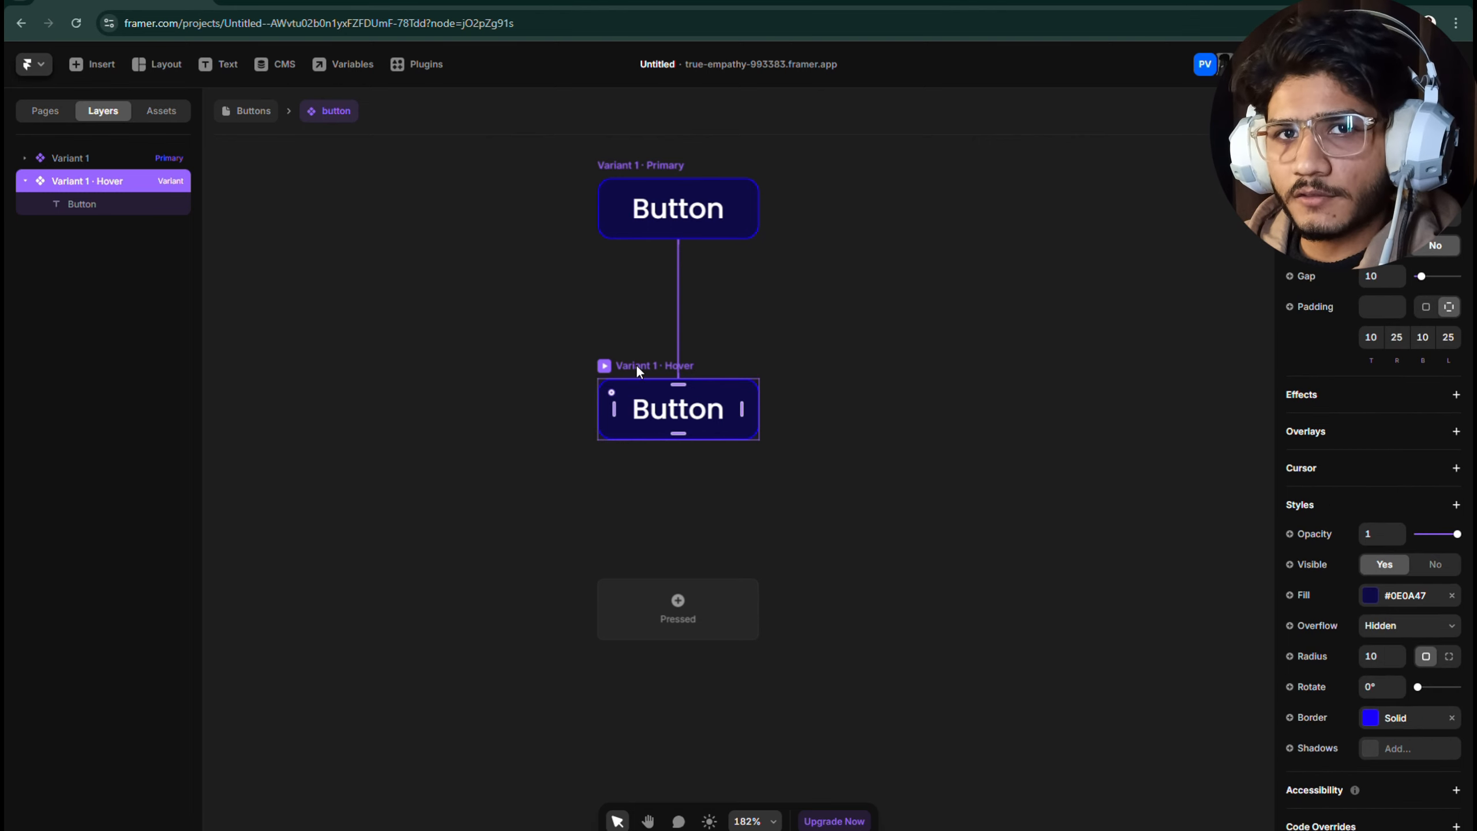
left_click(1373, 719)
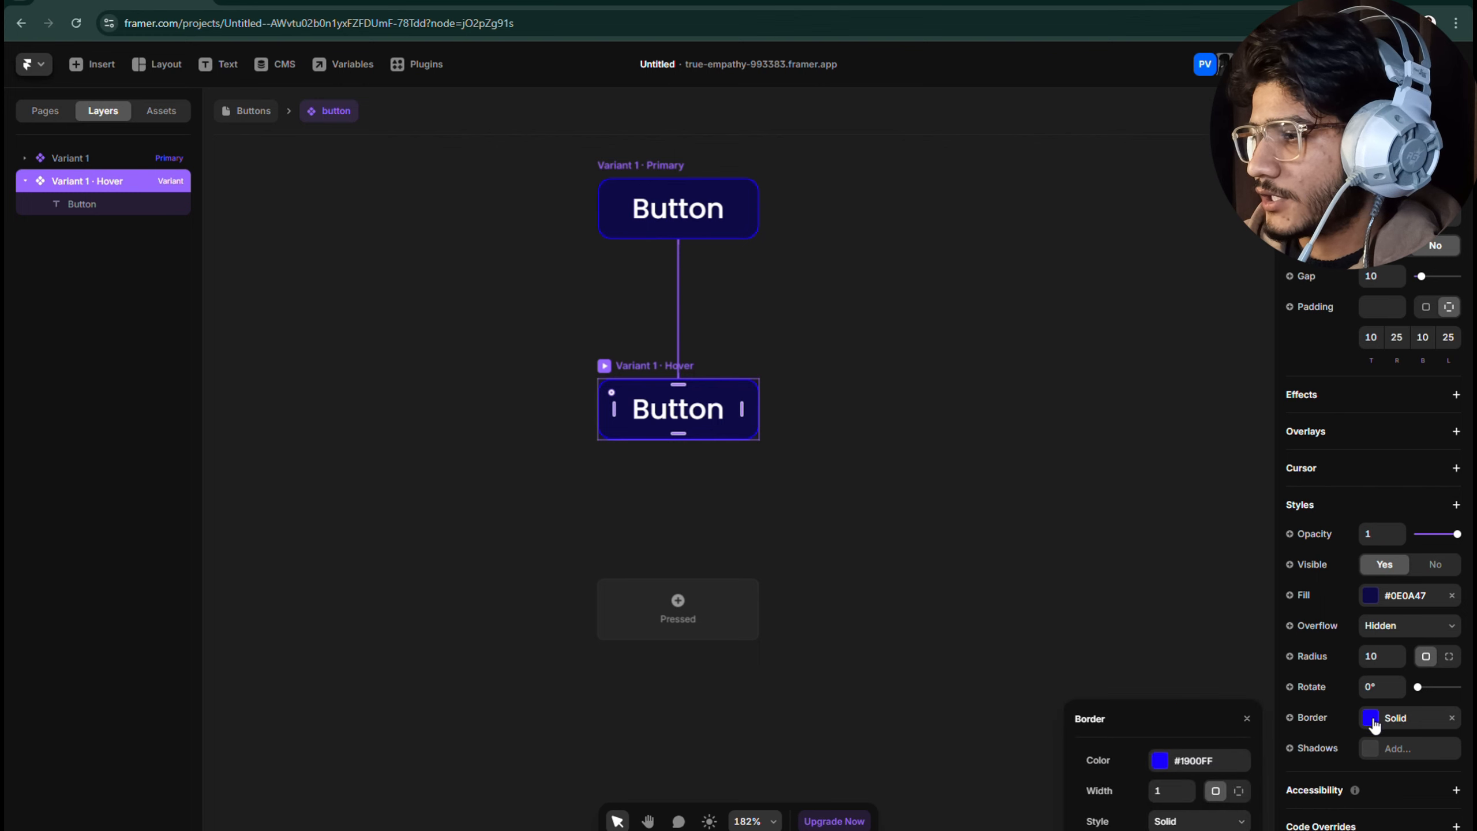
left_click(1157, 762)
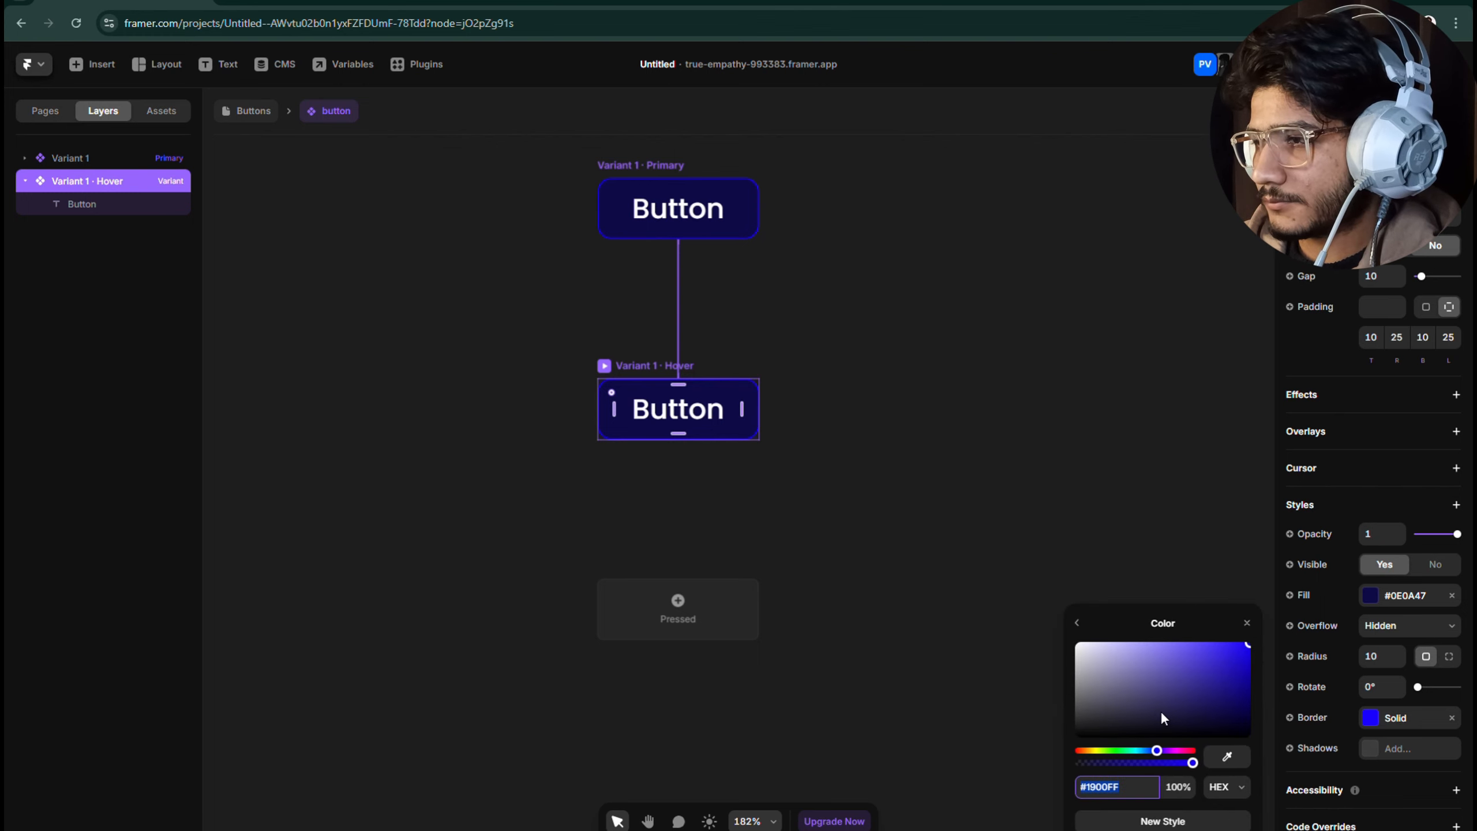
left_click_drag(1160, 711, 1050, 658)
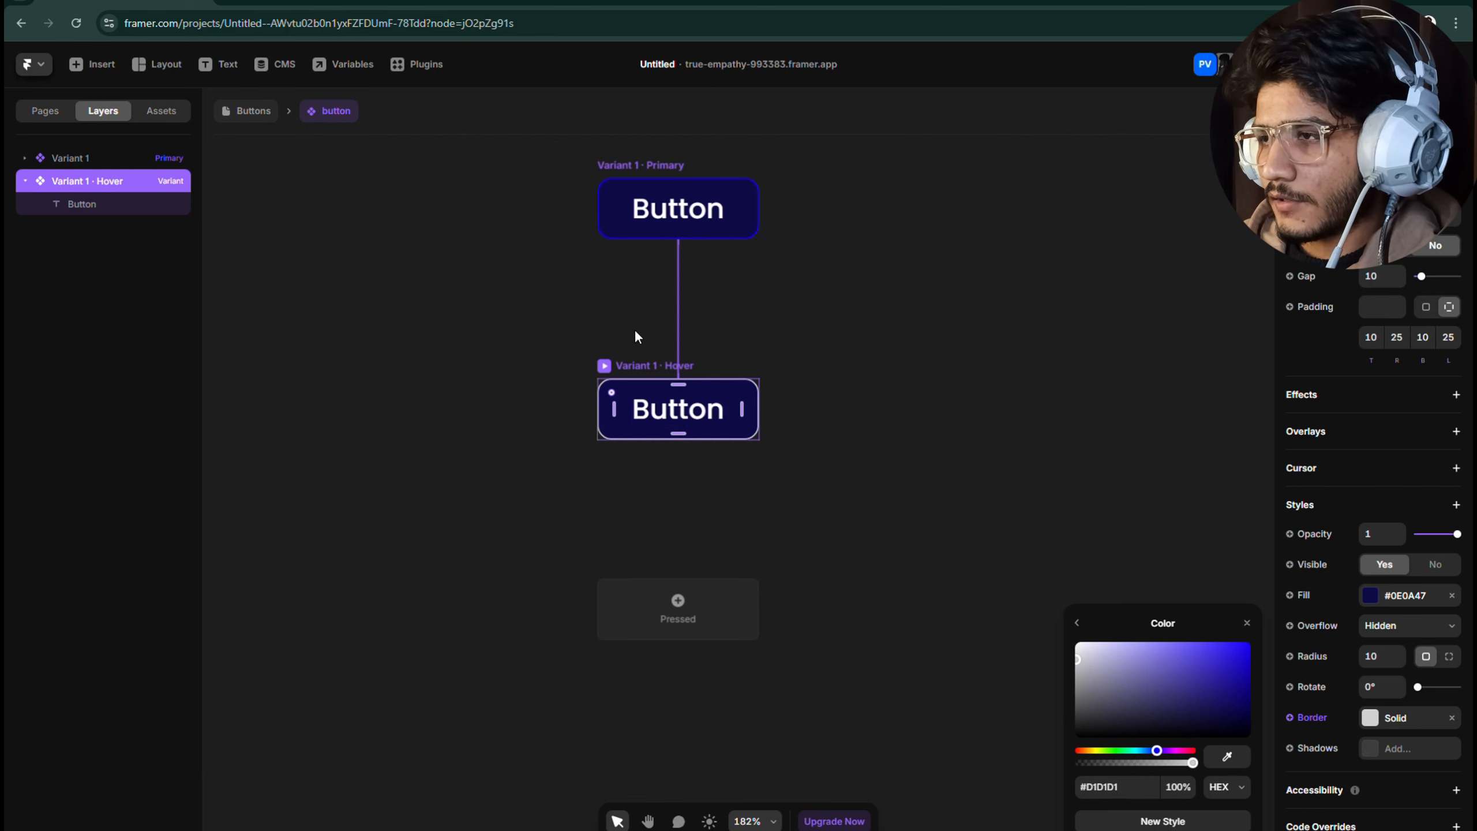
Step: Set the primary variant's spring transition to a time of 0.8 s and a bounce of 0
left_click(629, 166)
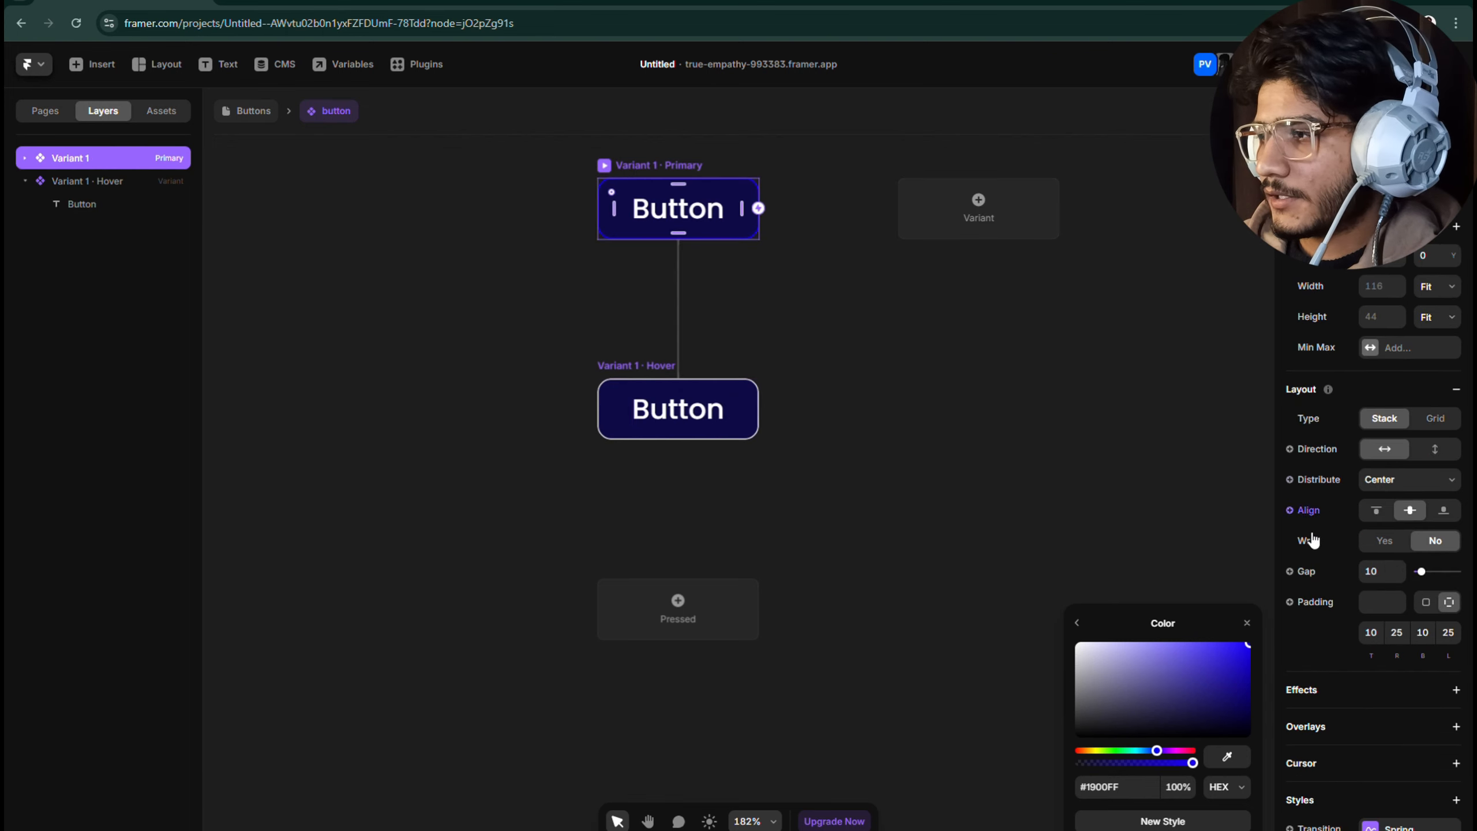
left_click(1246, 622)
scroll(1409, 608, "down", 1)
scroll(1409, 608, "down", 5)
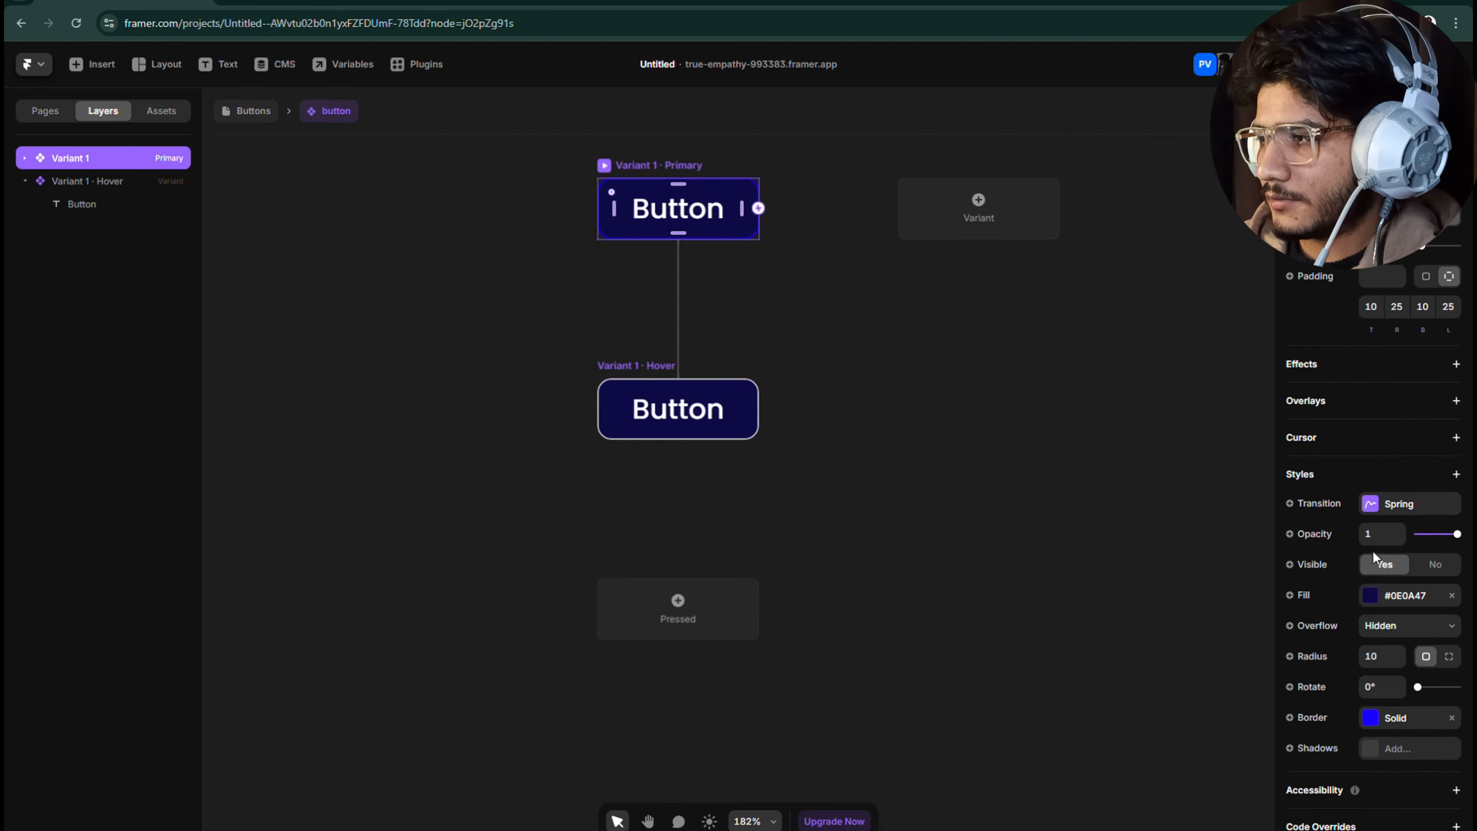
left_click(1372, 502)
left_click(1169, 696)
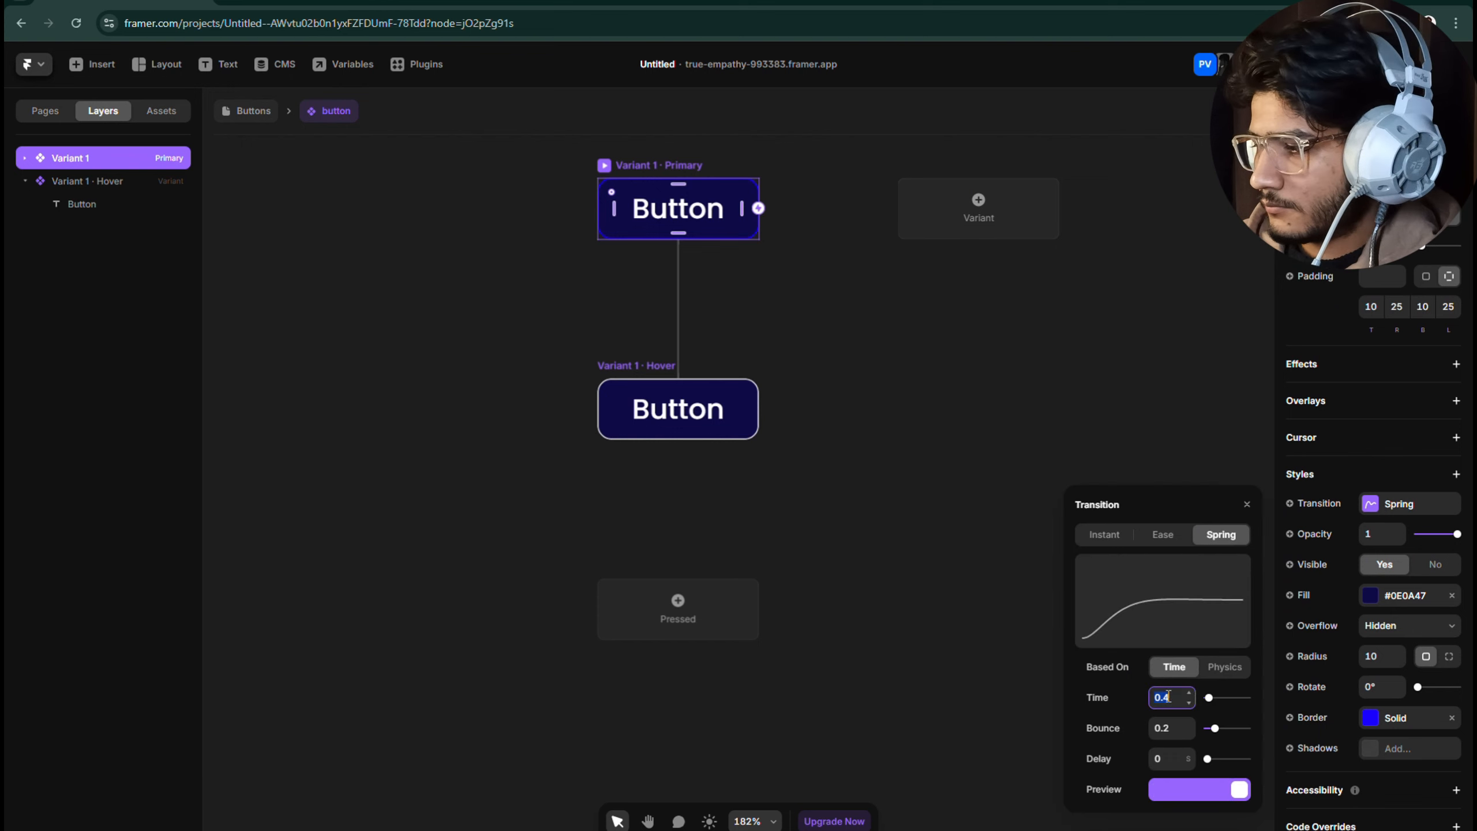
type(".8")
key("Return")
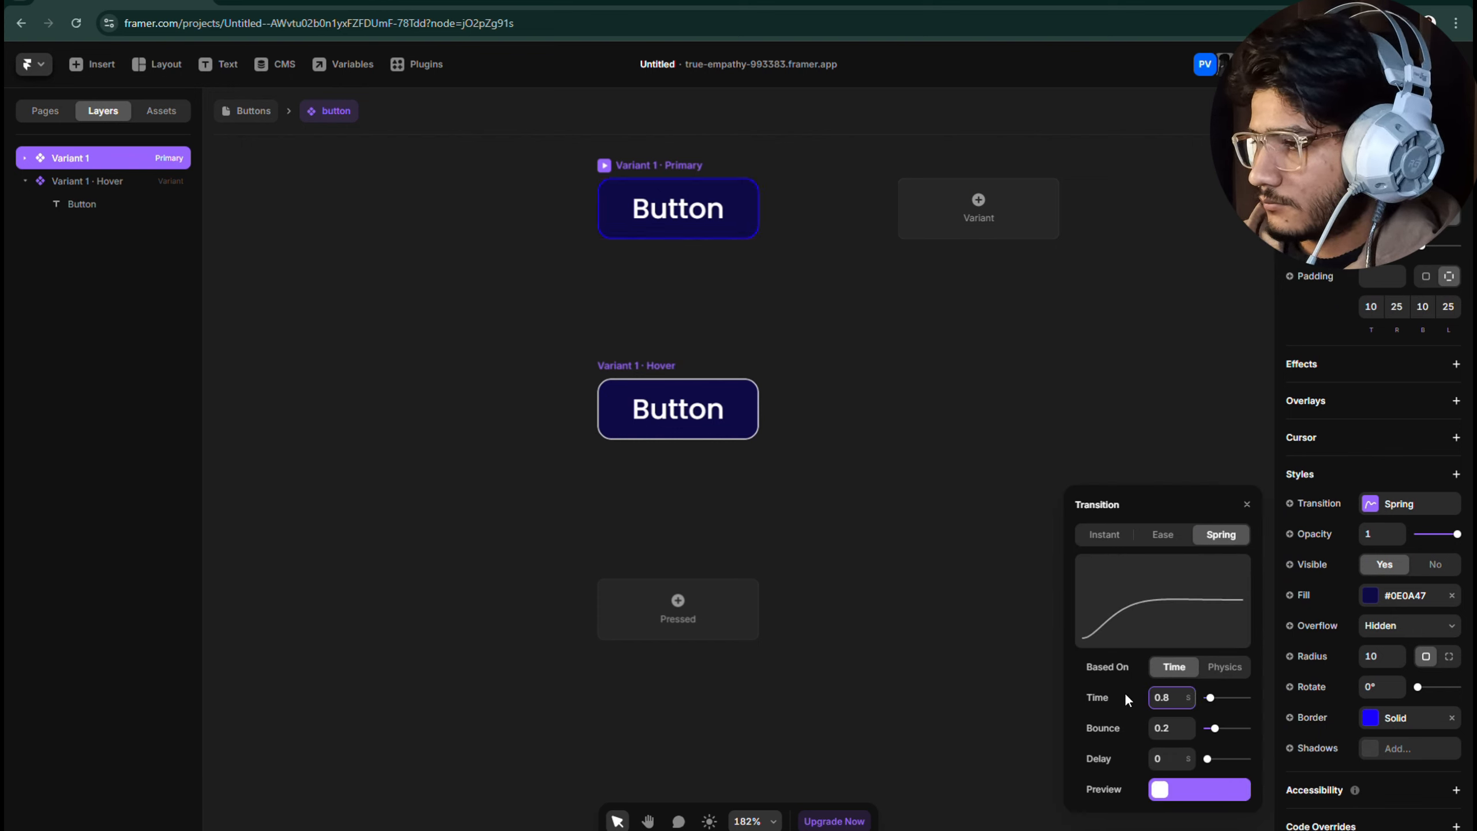
left_click(1166, 727)
type("0")
key("Return")
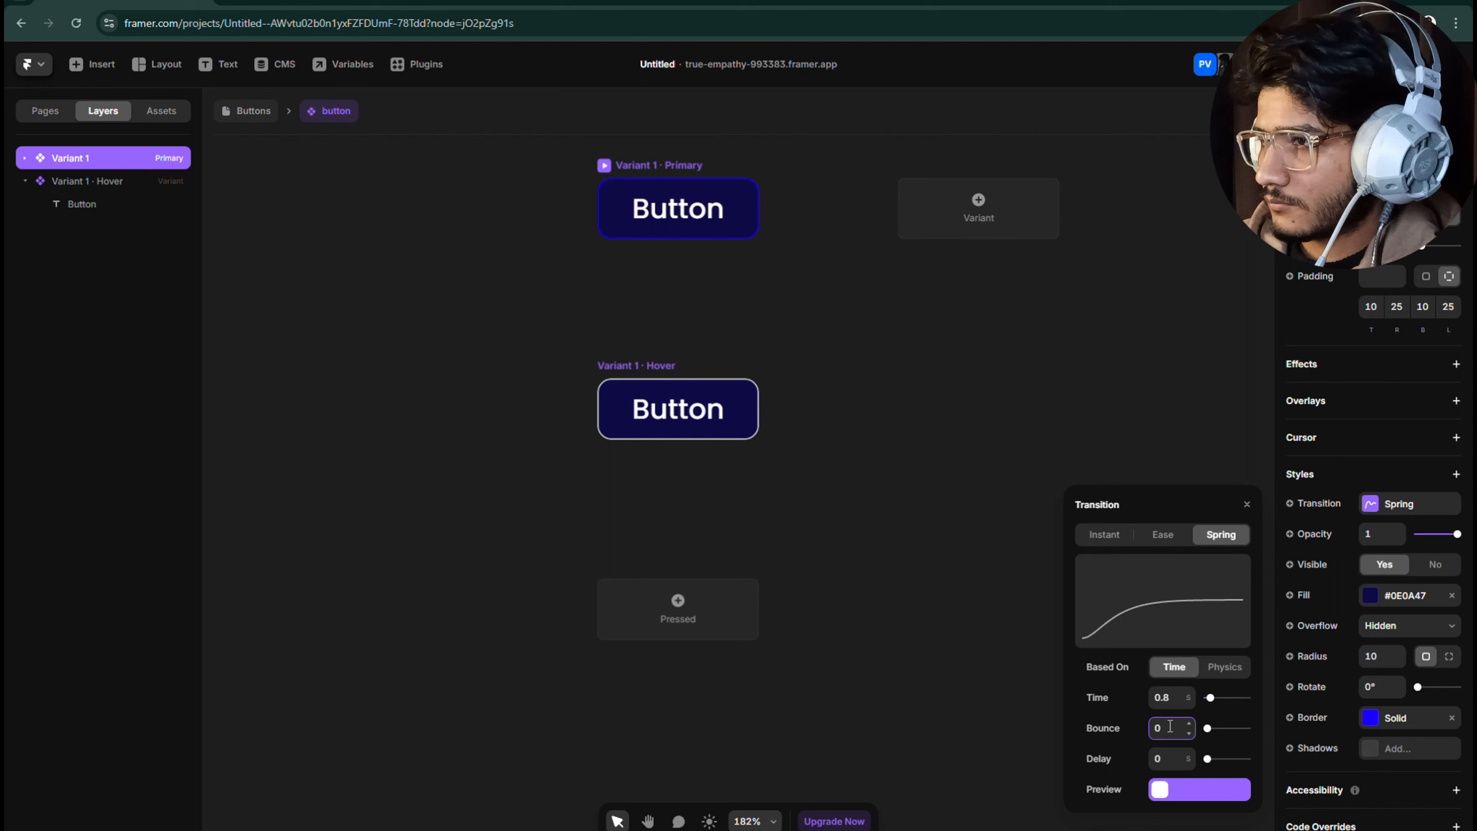
Step: Return to the Buttons page and preview the Desktop breakpoint to check the button's hover animation
left_click(954, 598)
left_click(232, 113)
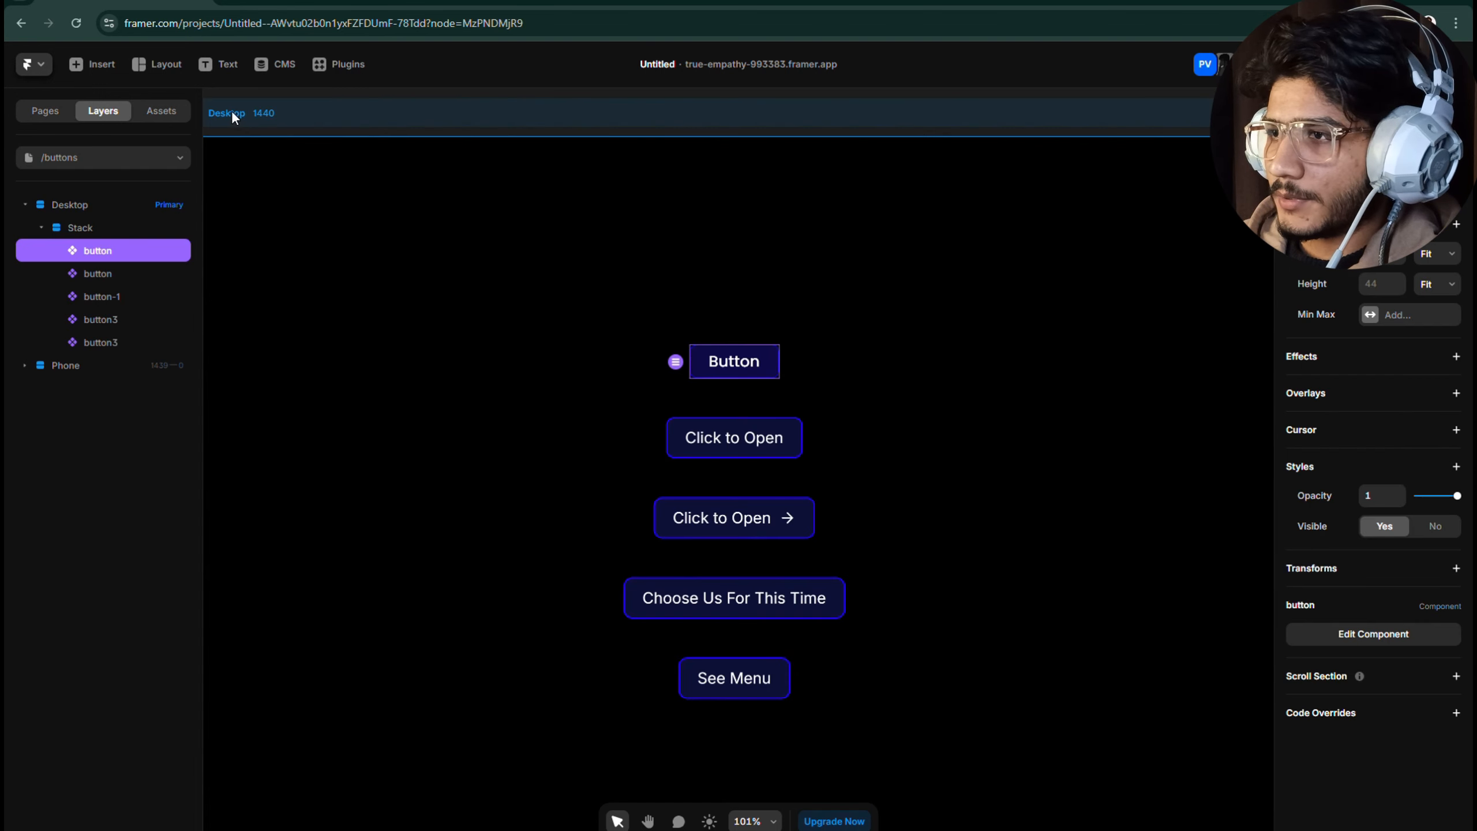
left_click(447, 215)
scroll(436, 222, "down", 3)
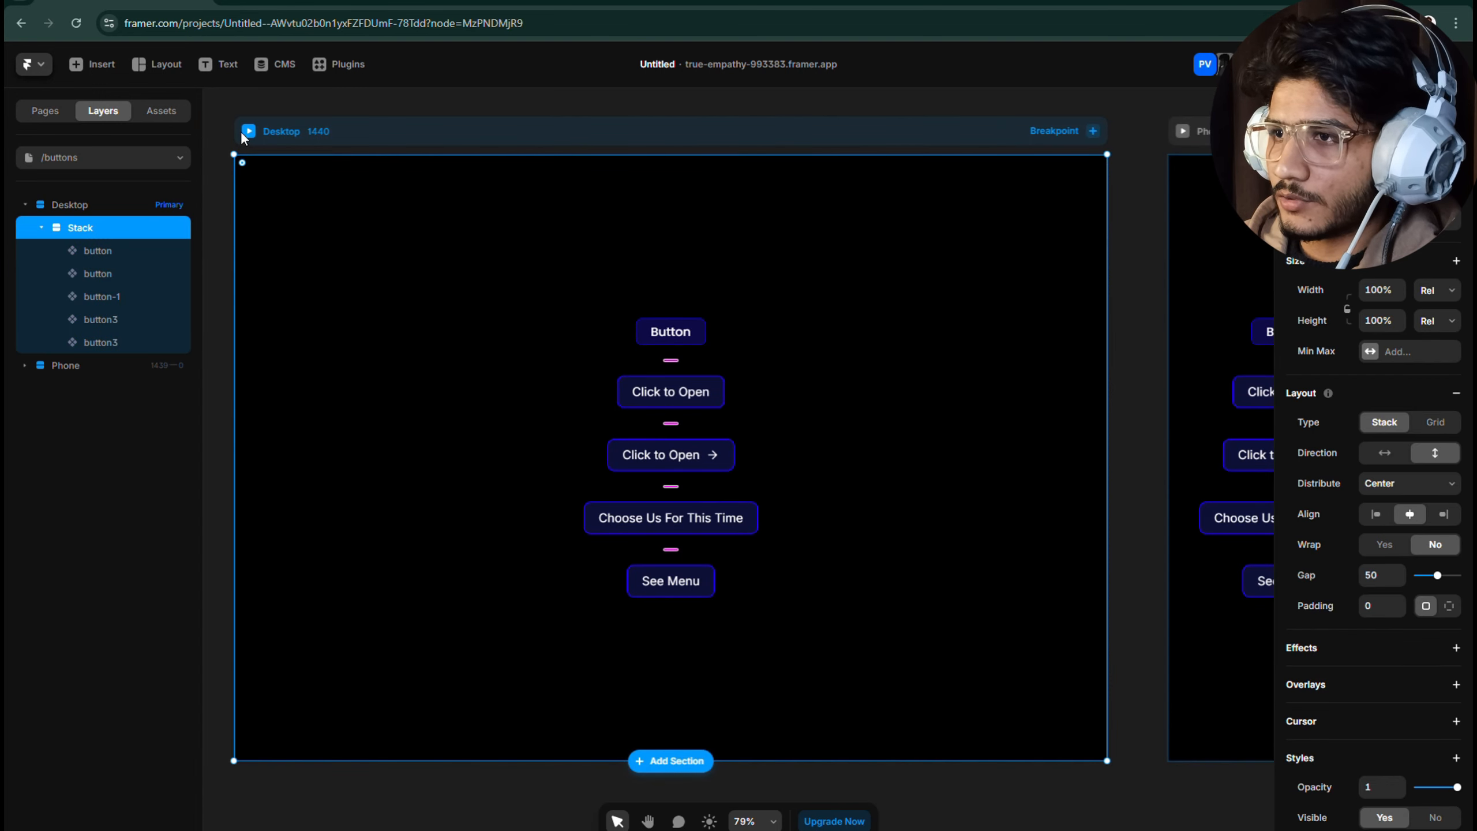
left_click(247, 132)
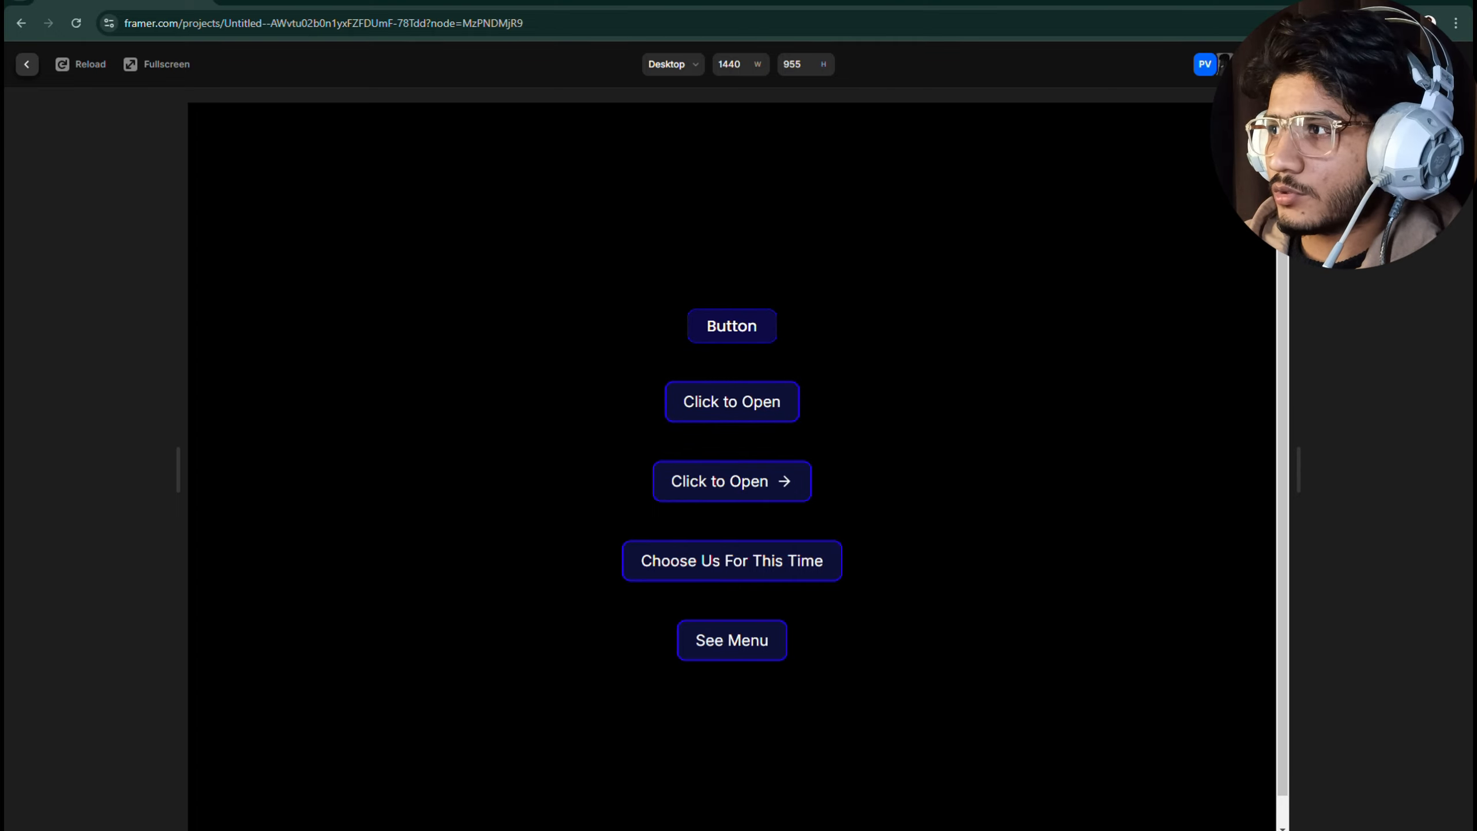
left_click(1340, 64)
Step: Reopen the button component and reset the Hover variant's border to the primary variant's blue
double_click(651, 329)
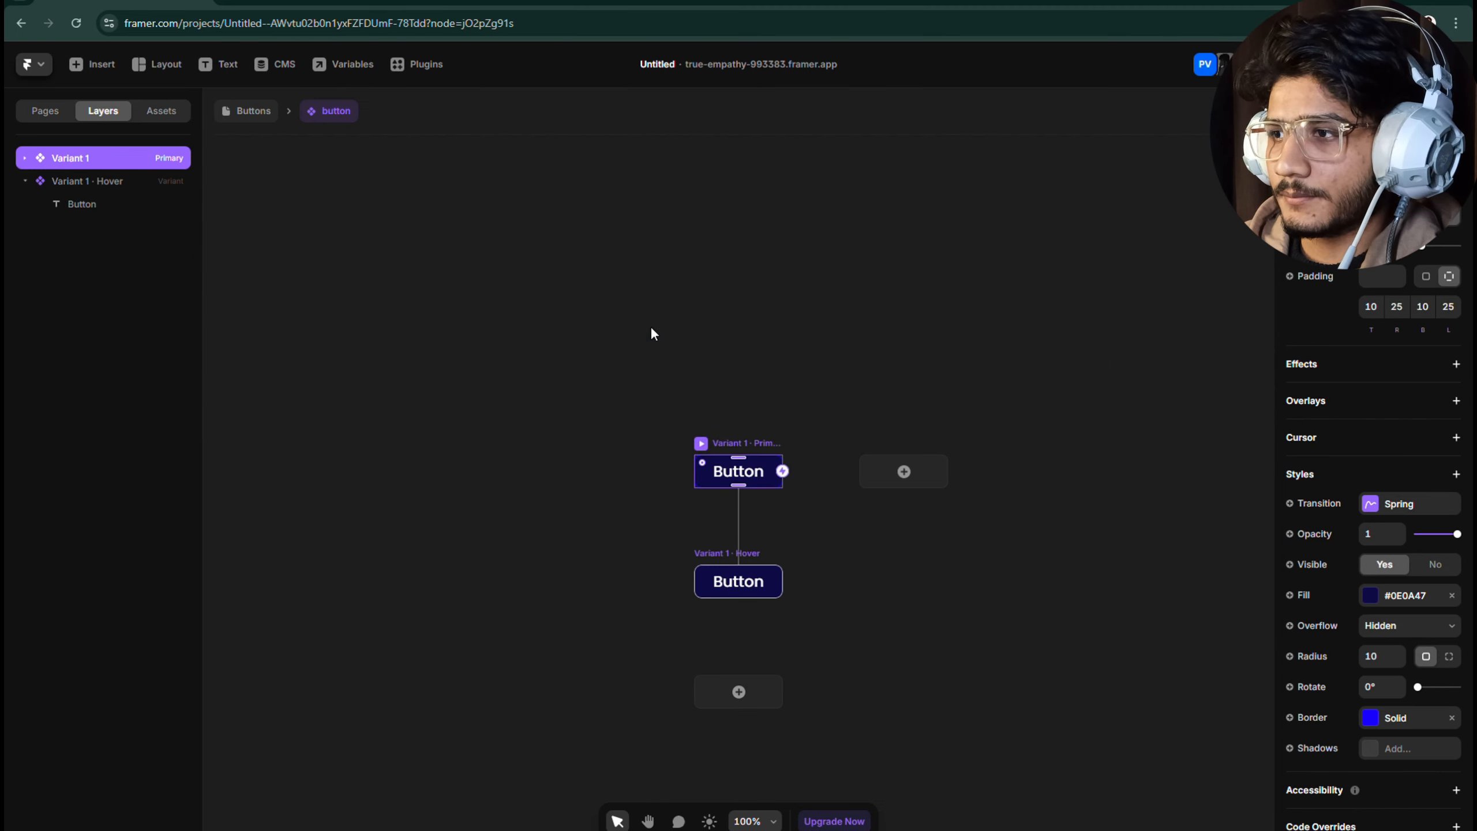
left_click(788, 561)
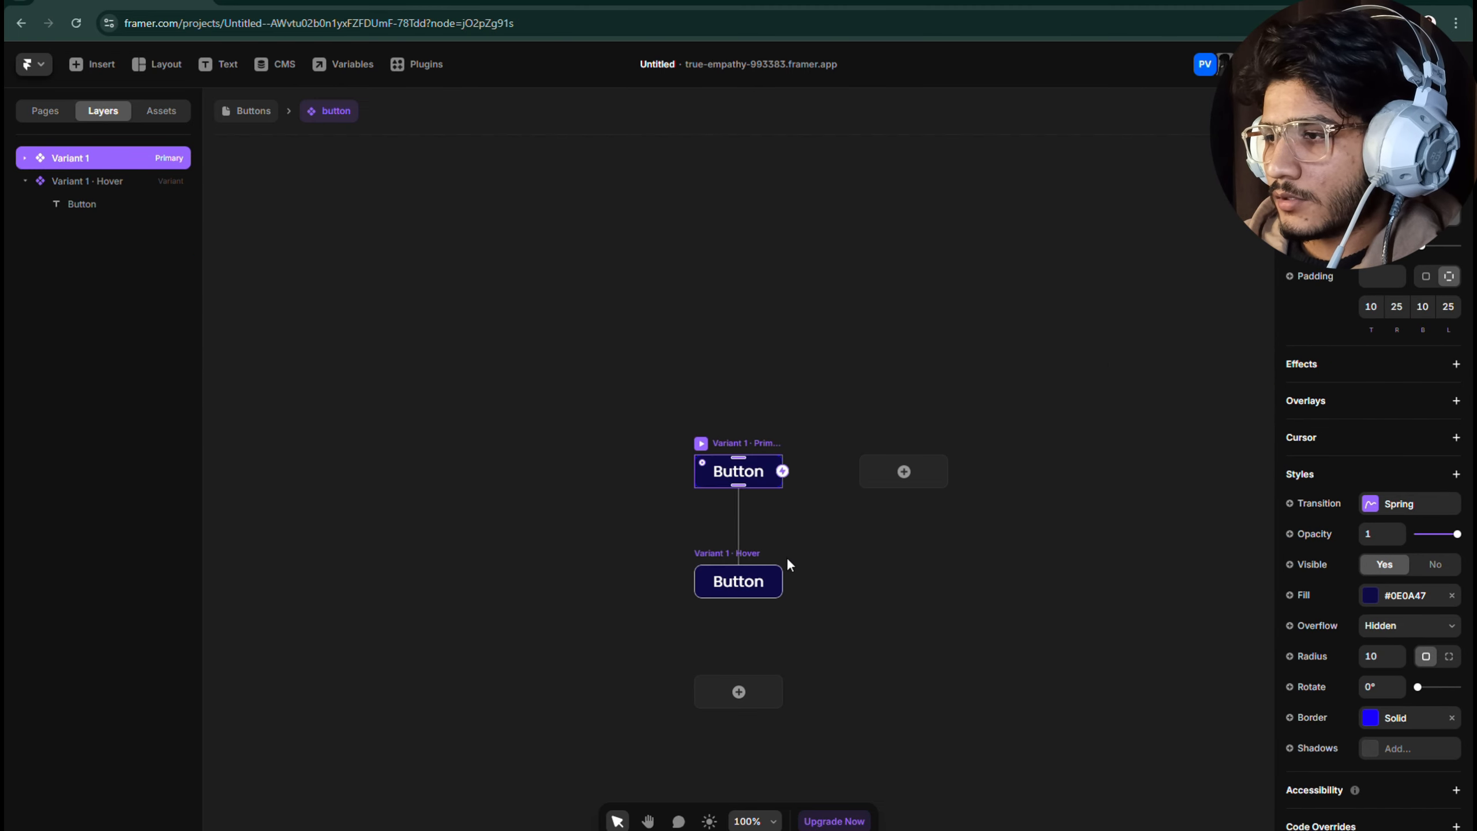
left_click(784, 559)
scroll(806, 549, "down", 2)
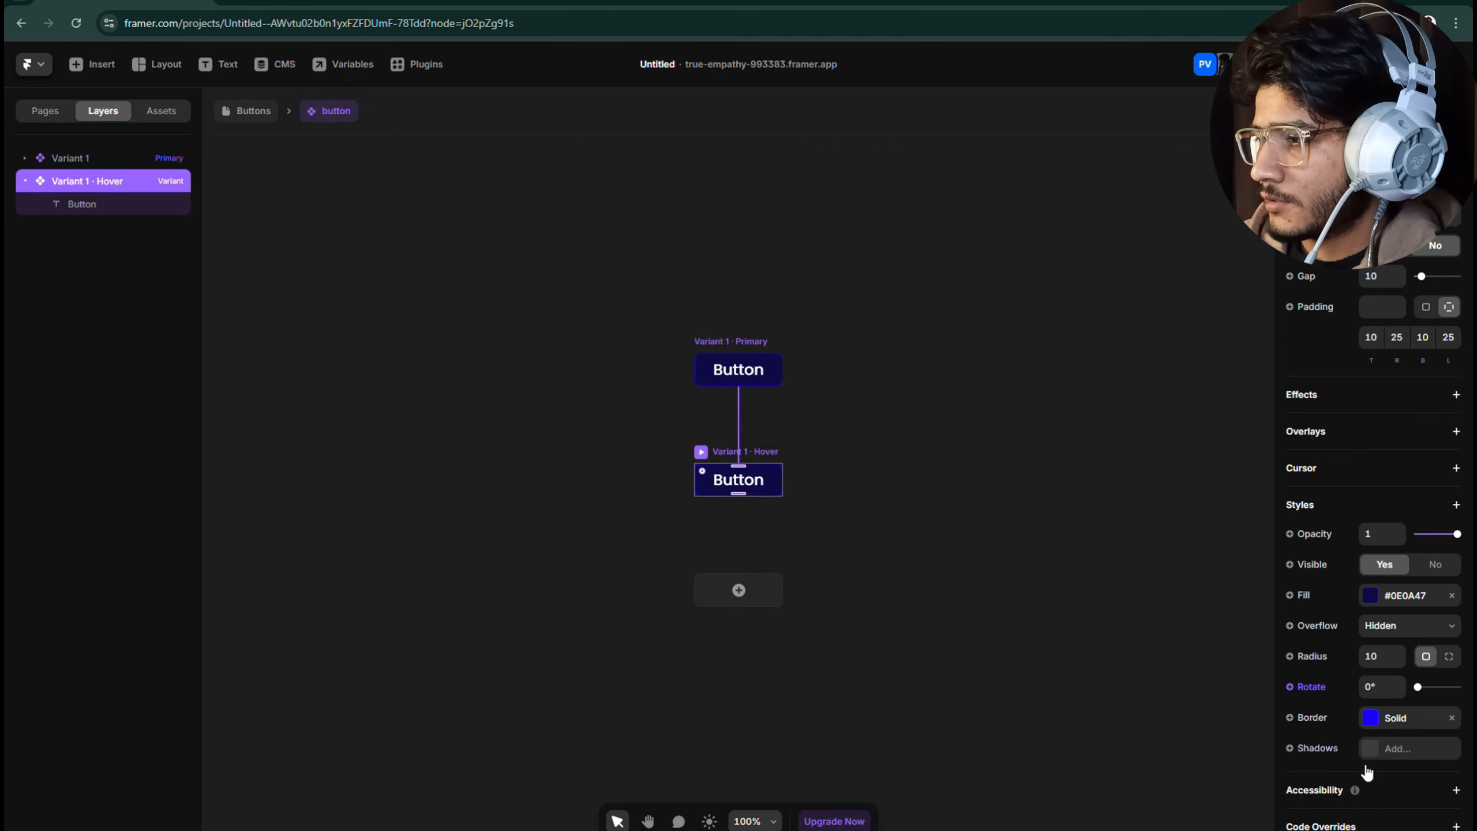
Step: Add an outside box shadow to the Hover variant in dark purple #200C69
left_click(1375, 750)
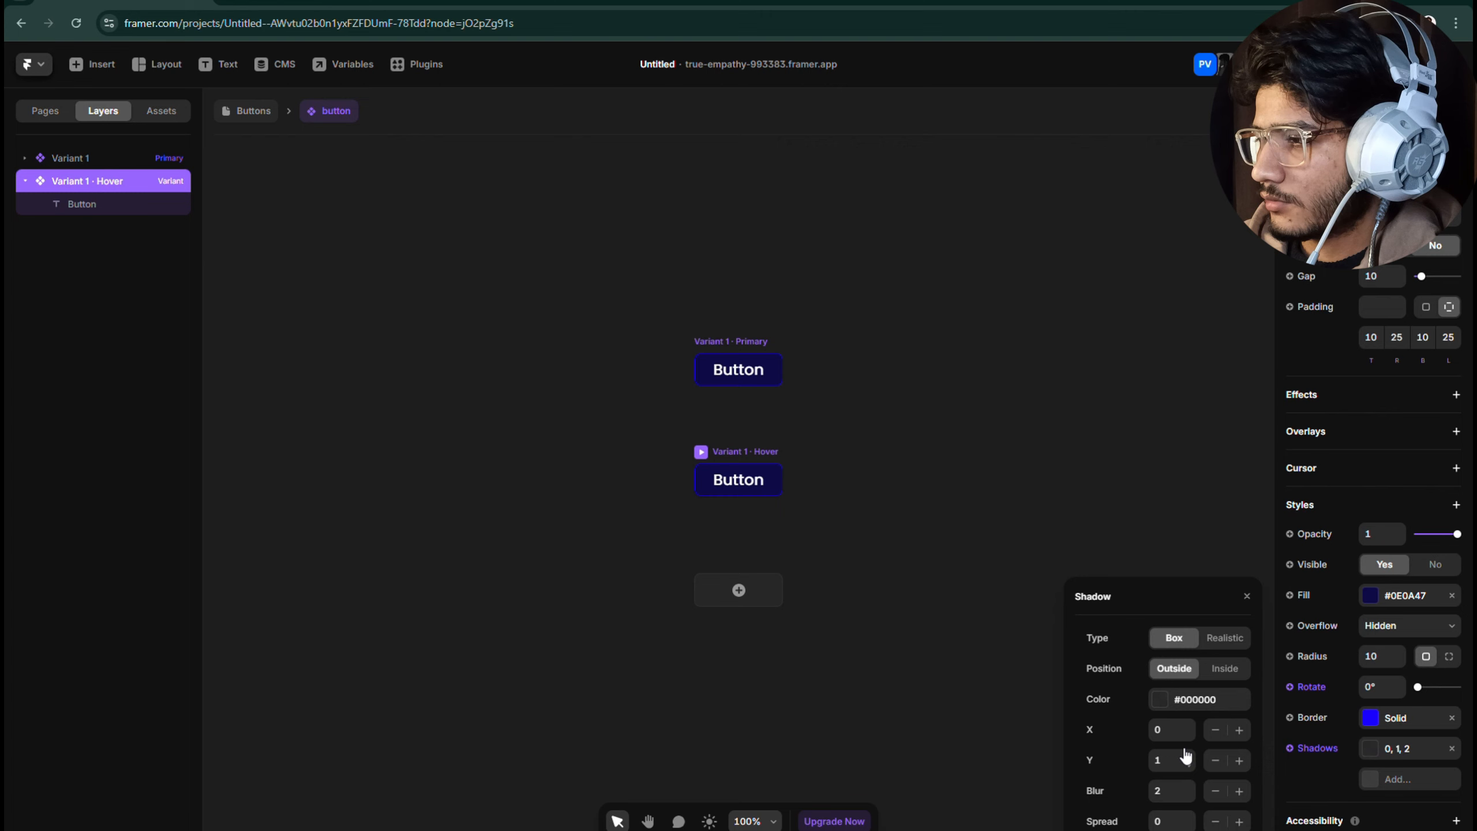
left_click(1160, 699)
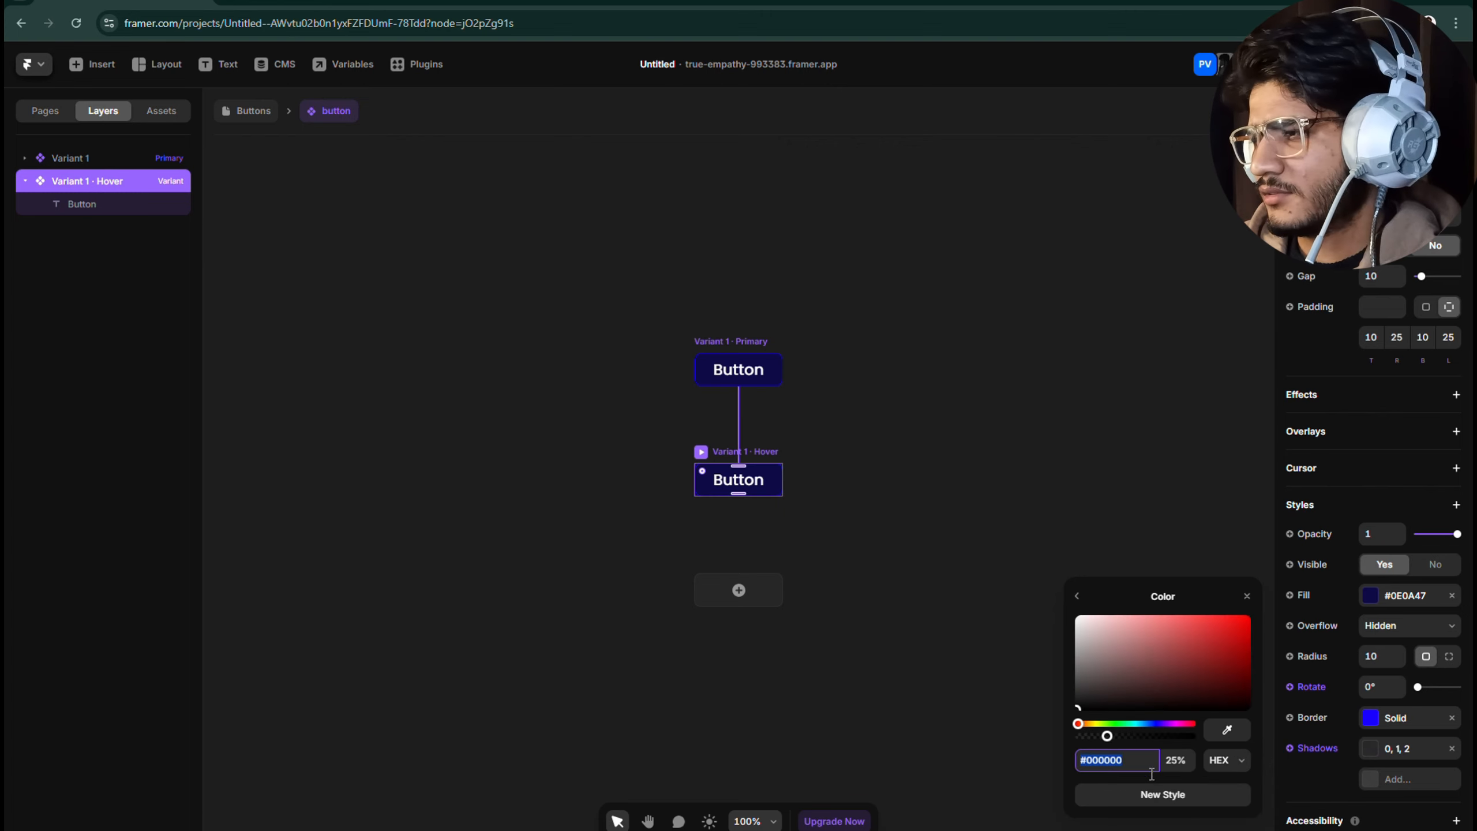
left_click(1158, 722)
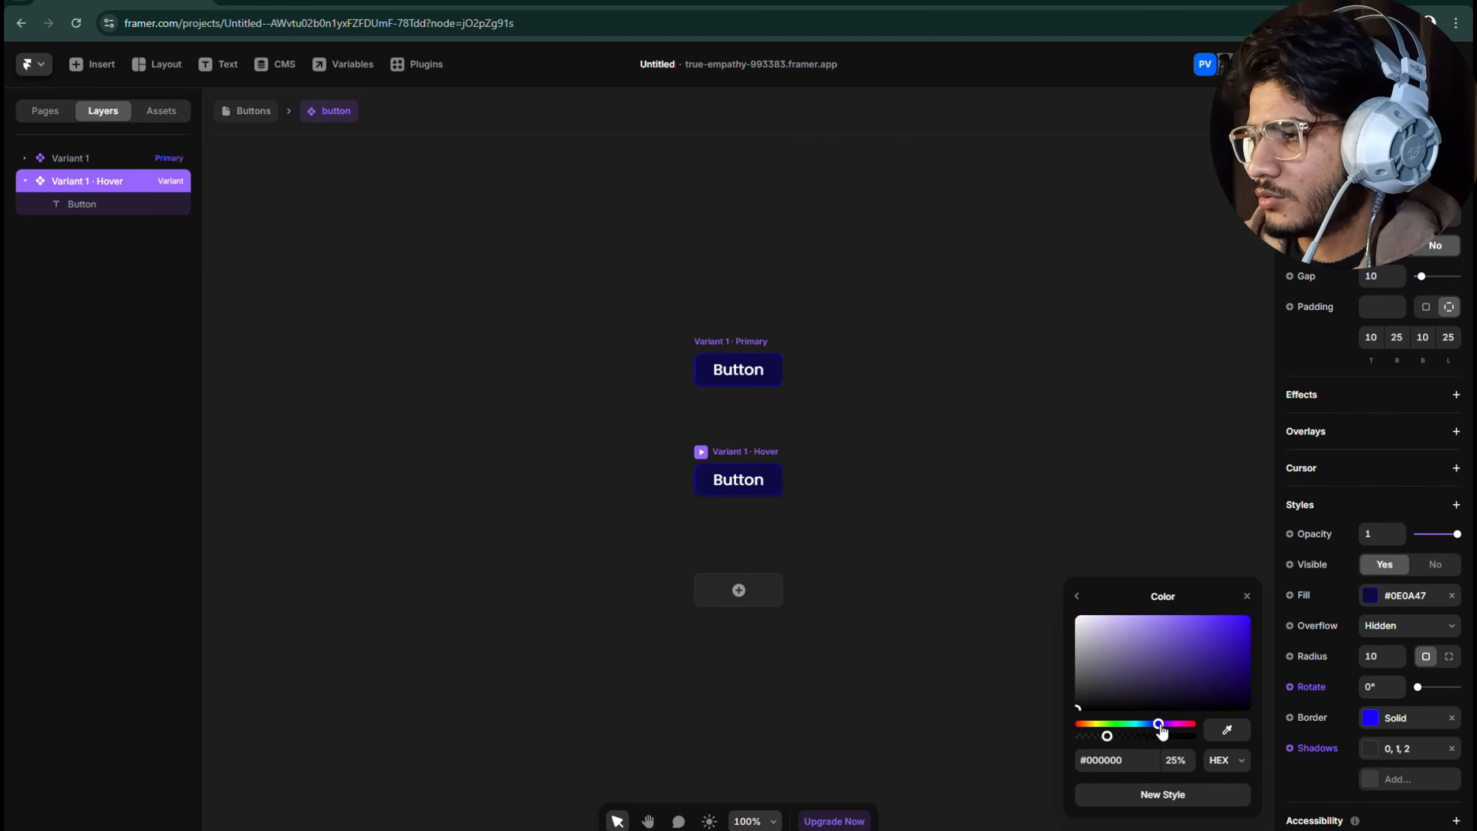
left_click(1232, 662)
left_click_drag(1232, 663, 1231, 672)
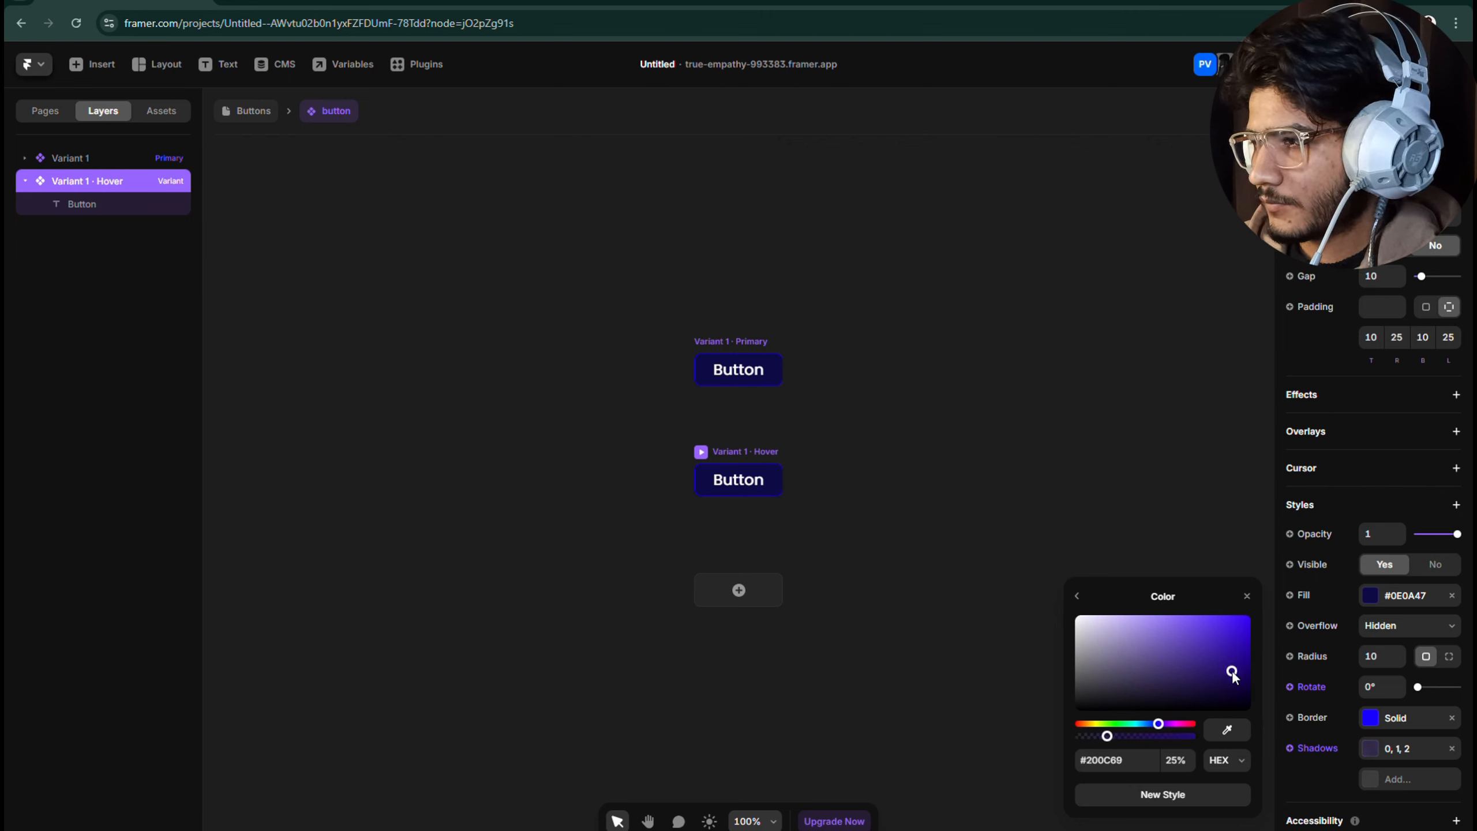
left_click(1076, 596)
Step: Set the Hover variant's shadow to a Y offset of 0, a blur of 20 and a spread of 5
left_click(1174, 727)
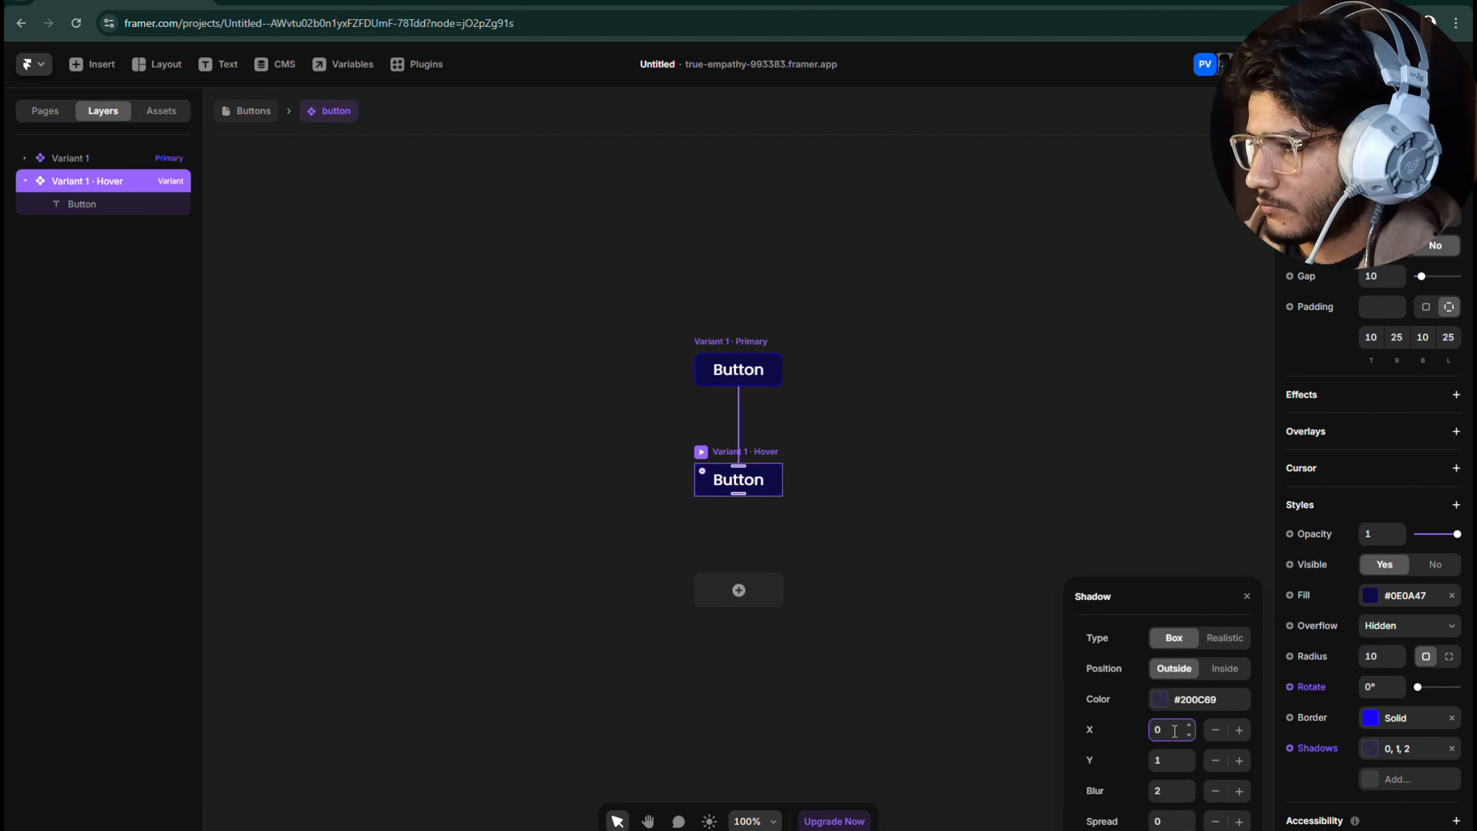
left_click(1177, 758)
key("Return")
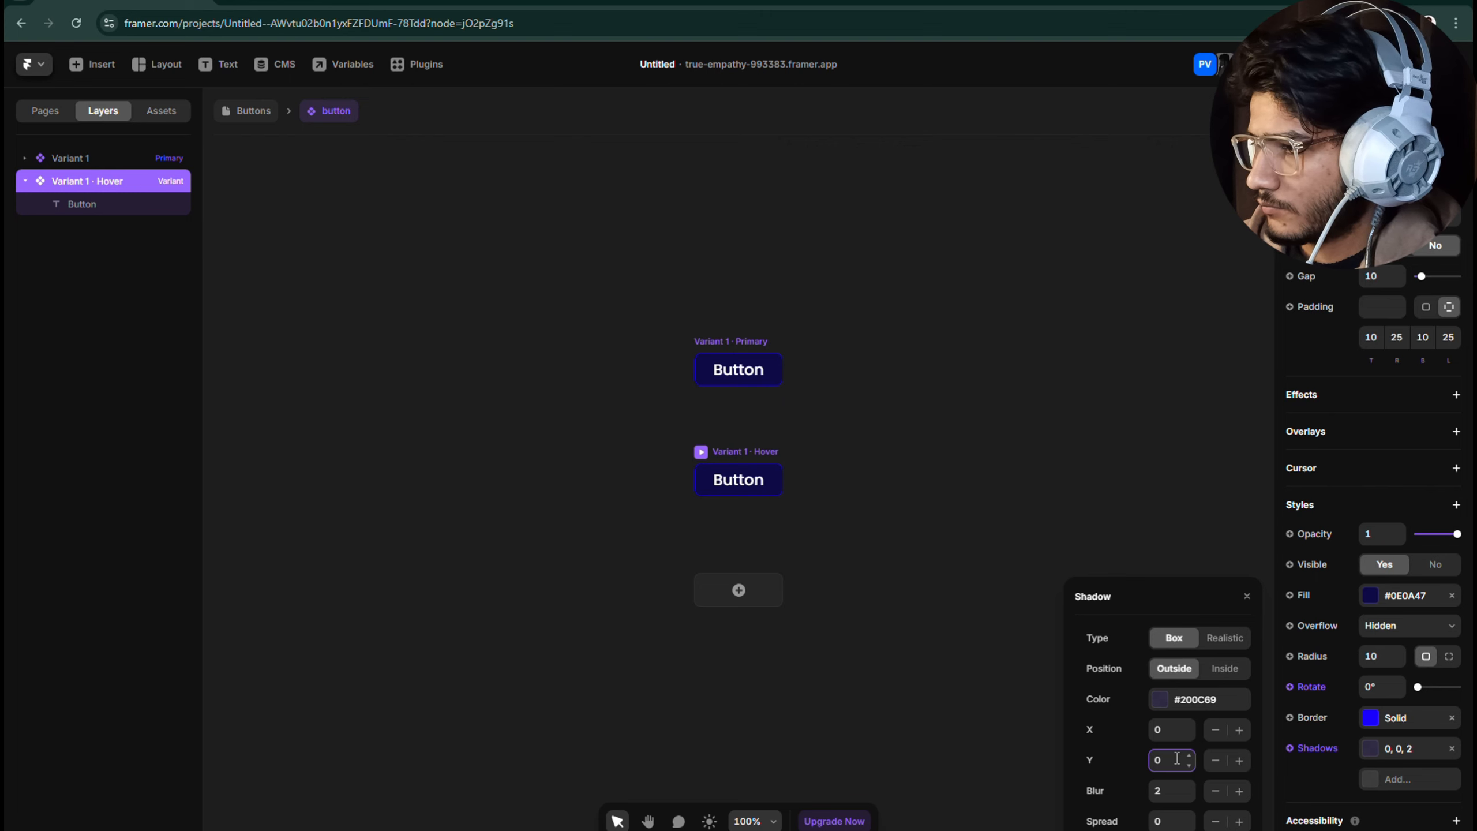
left_click(1174, 789)
type("20")
key("Return")
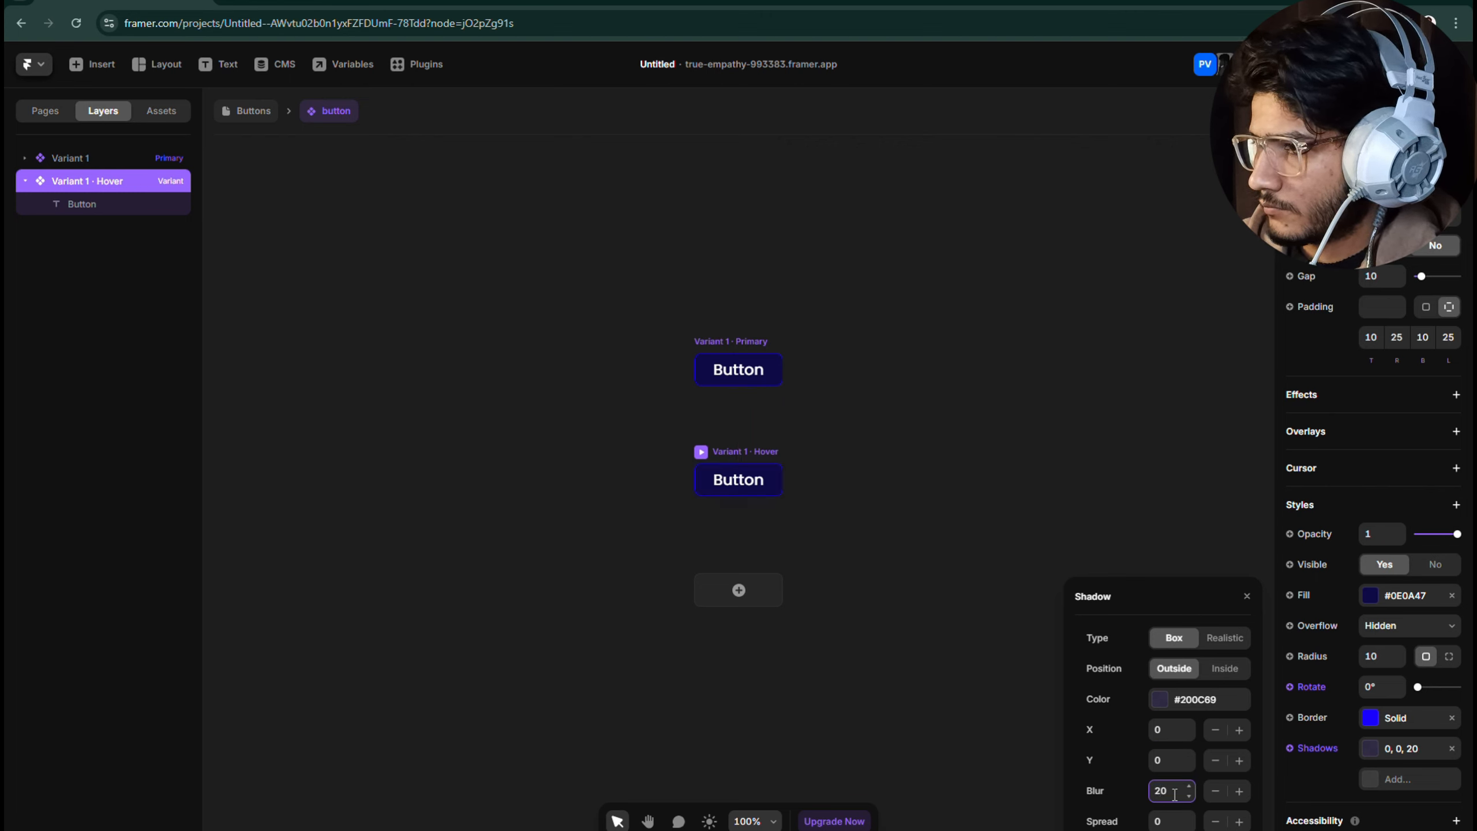
left_click(1169, 816)
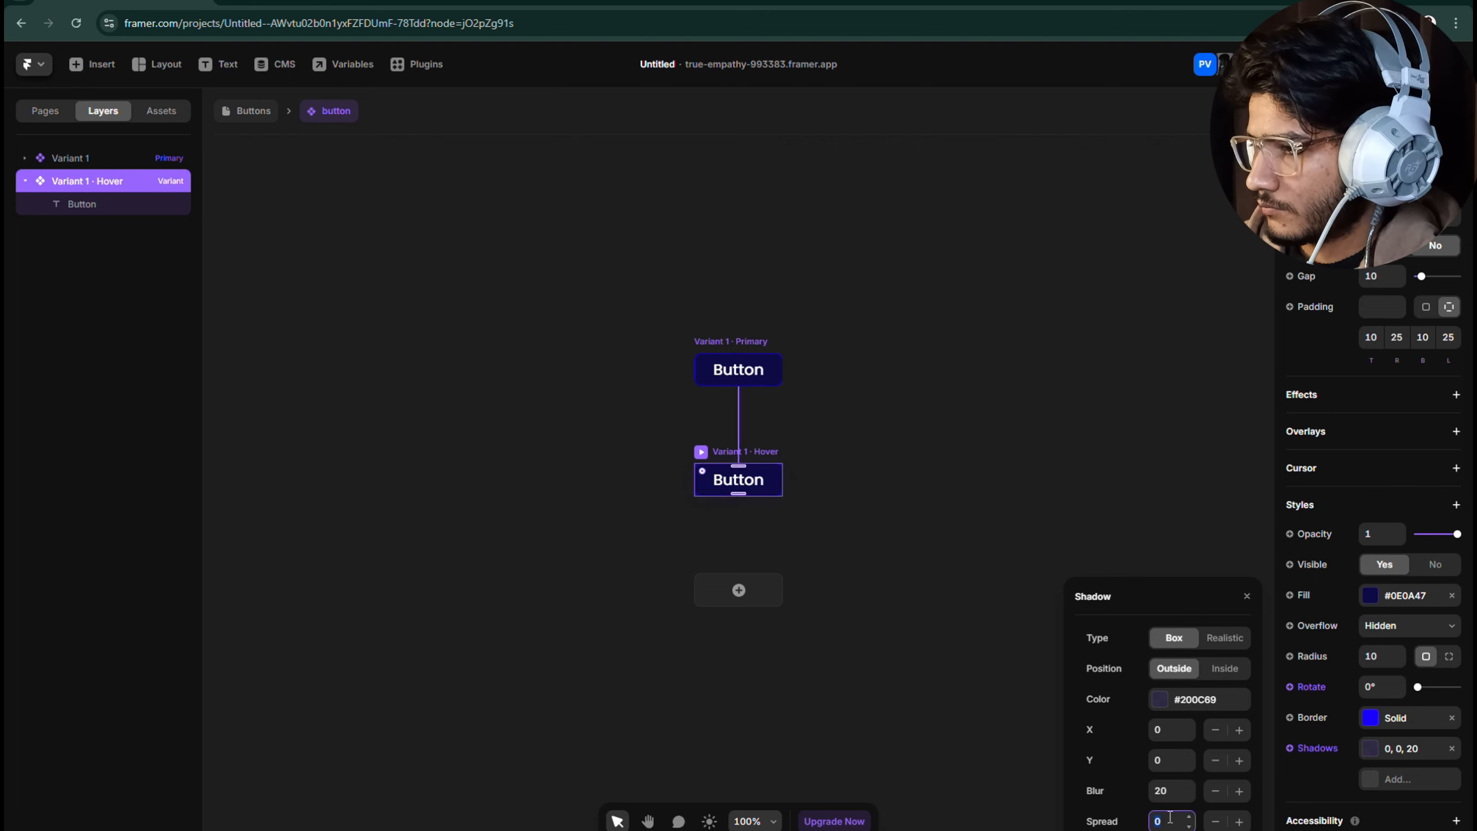
key("Return")
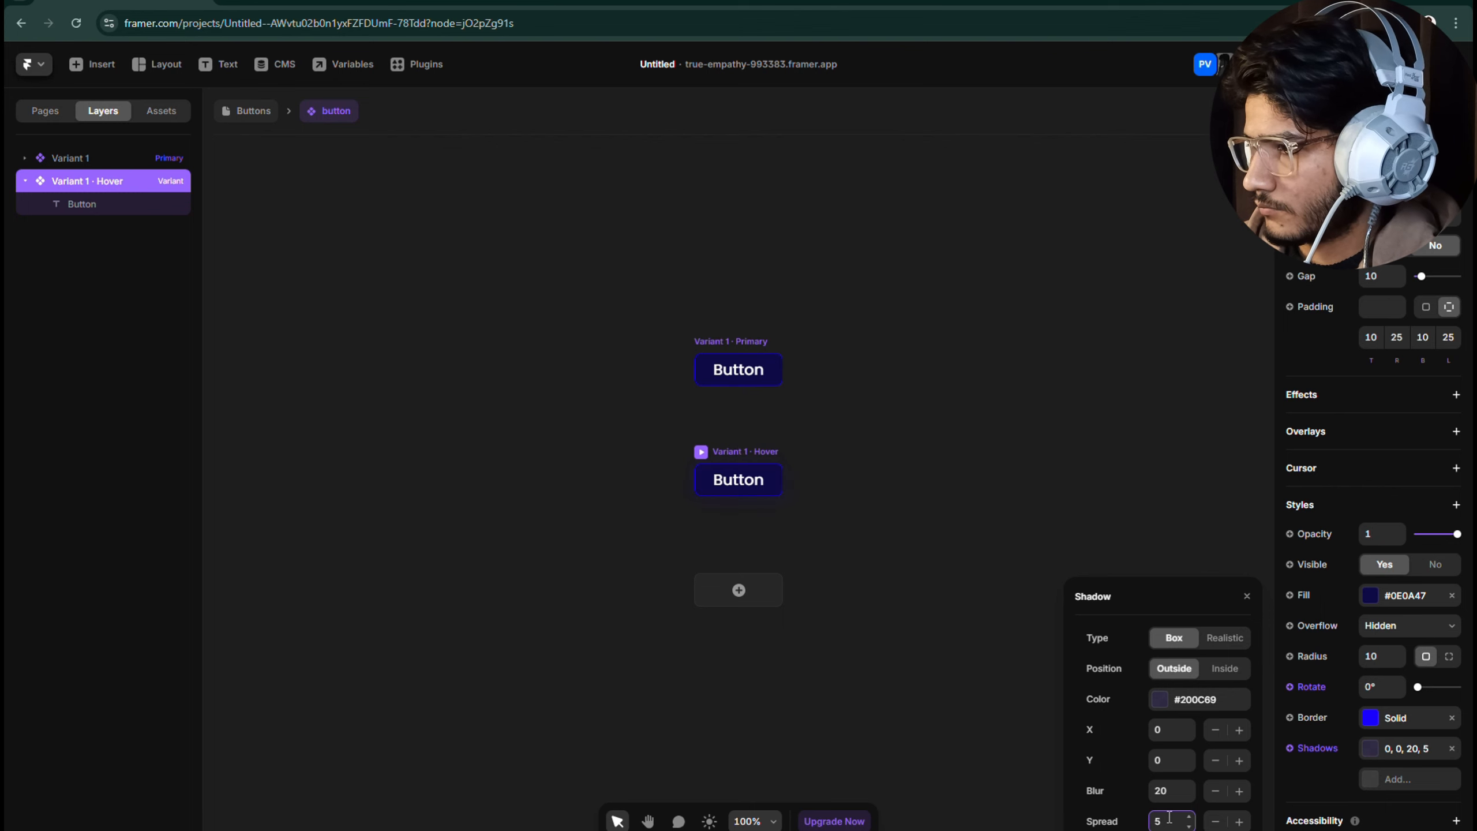